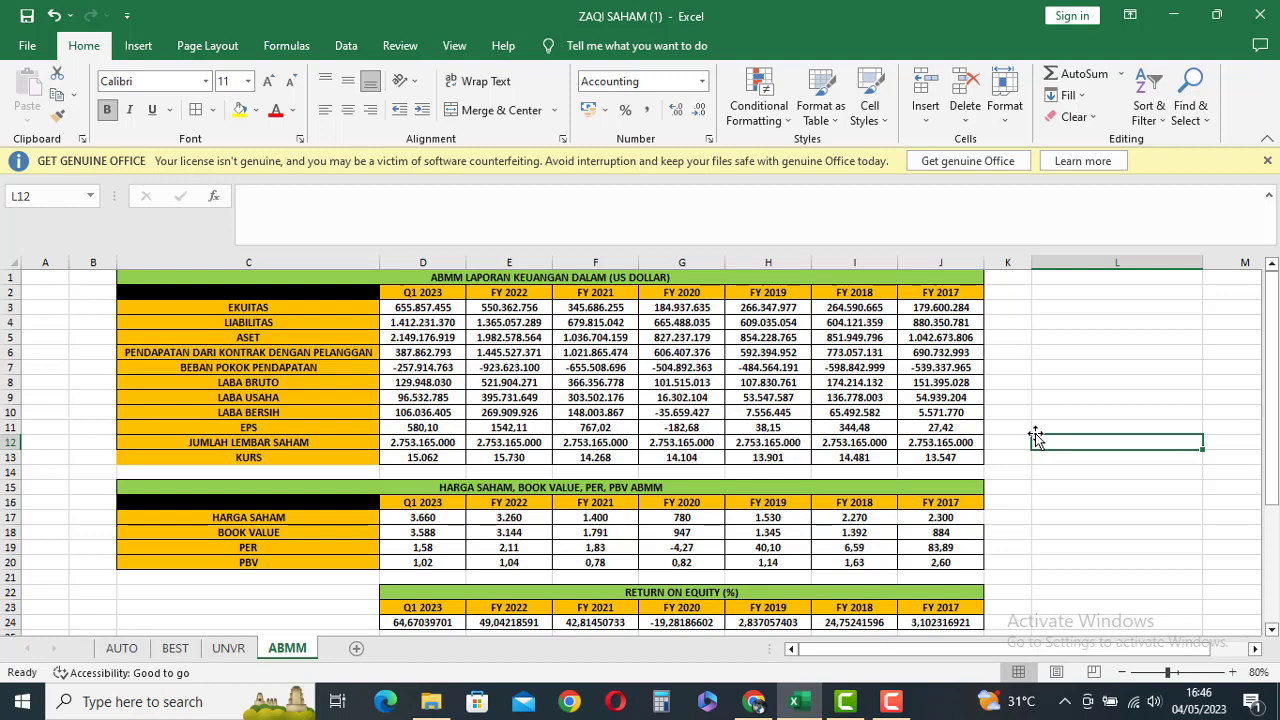
Step: Enter the text BATU BARA in cell L5 of the ABMM sheet
left_click(1054, 336)
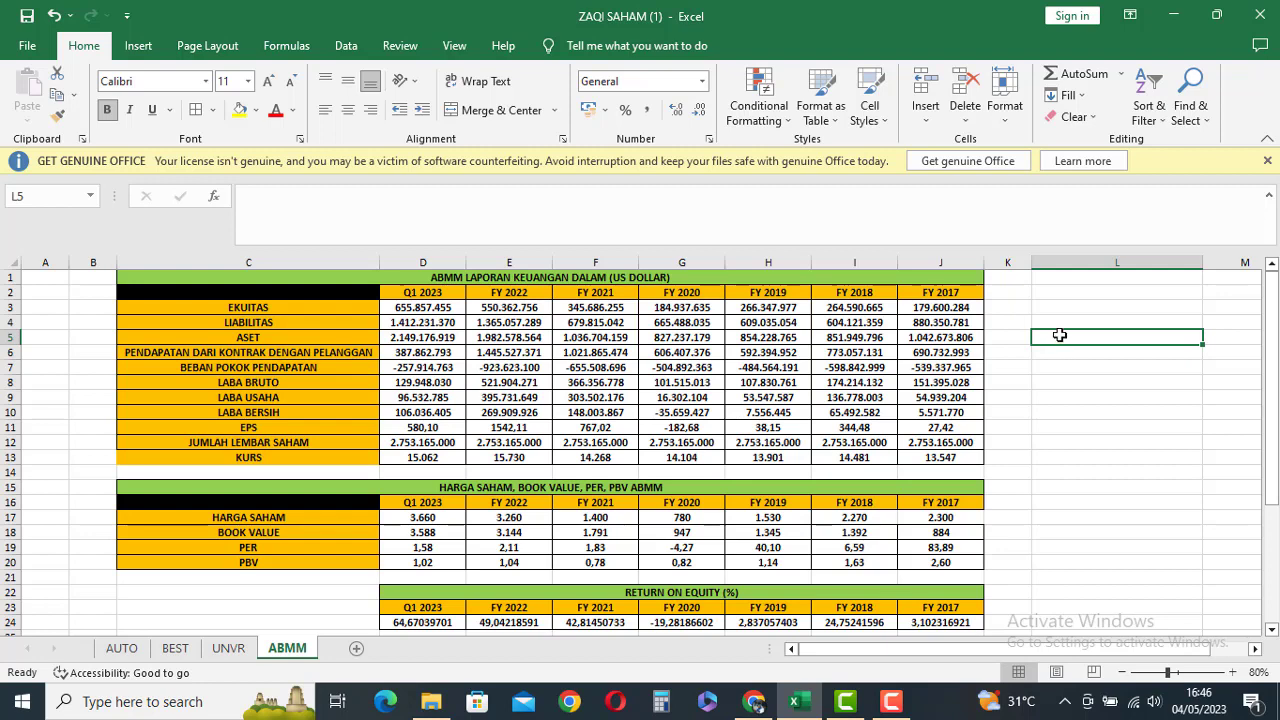
type("bat")
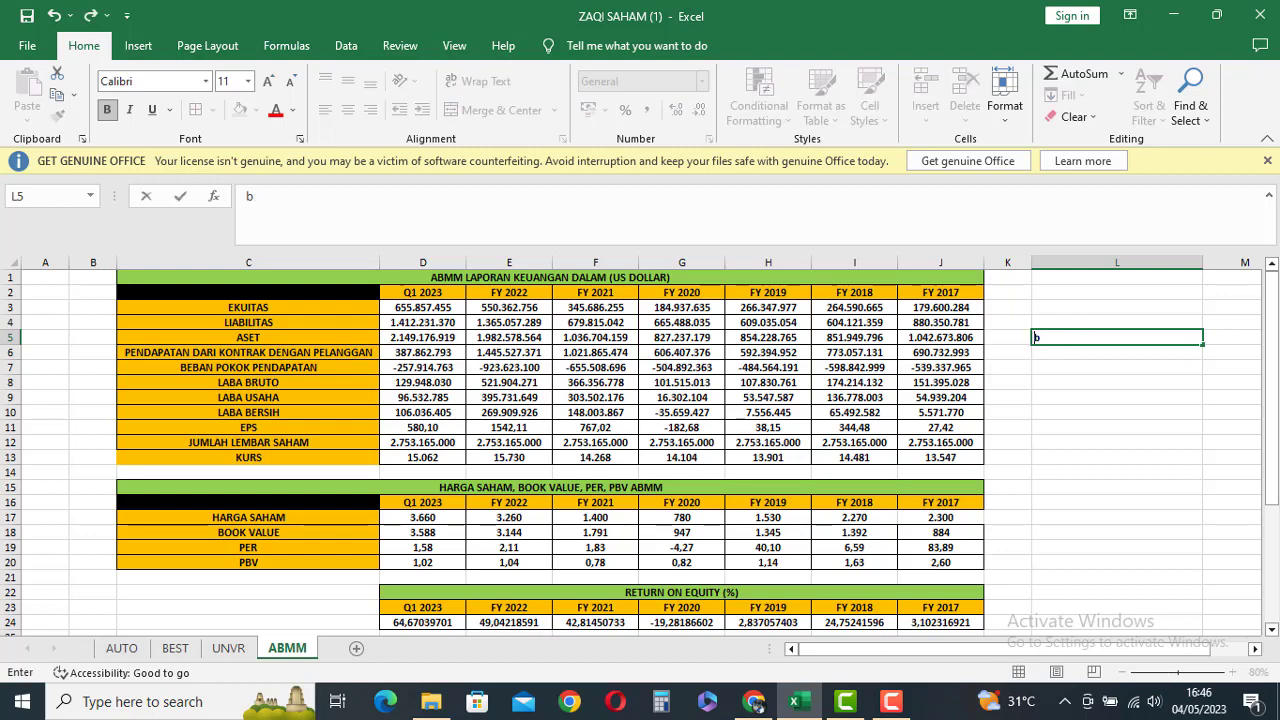
key("BackSpace")
type("BATU BARA")
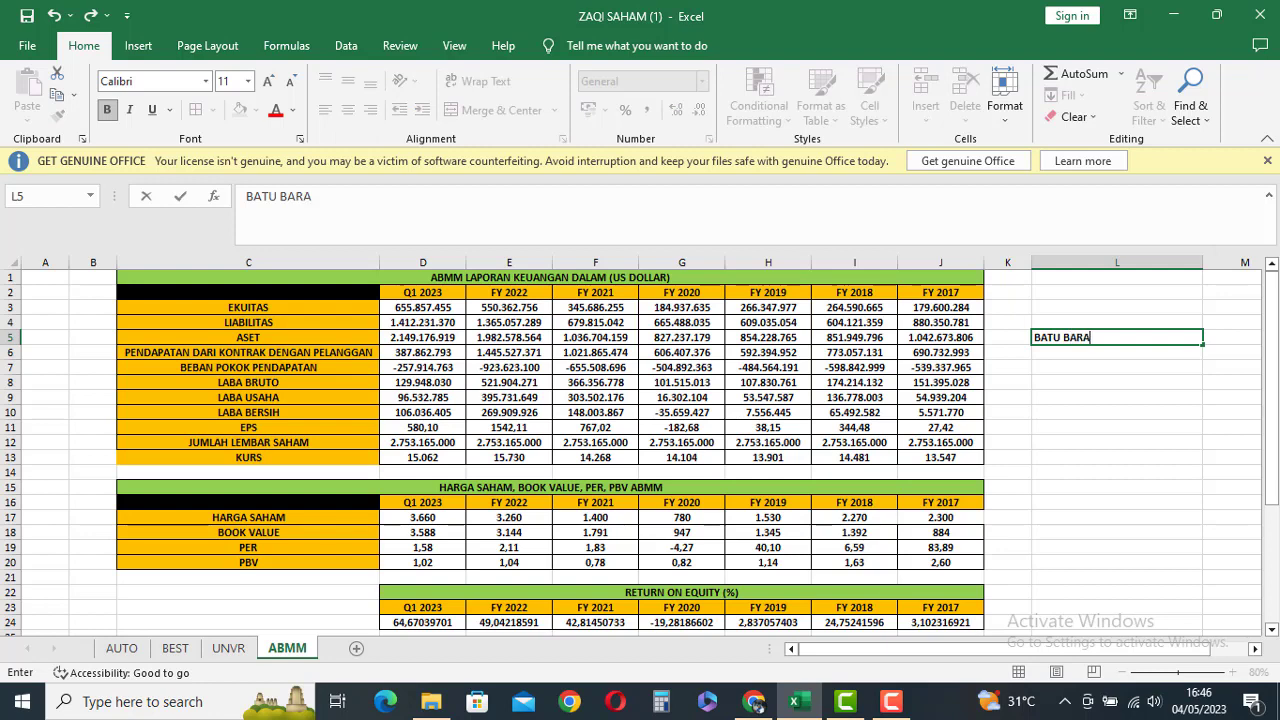
key("Return")
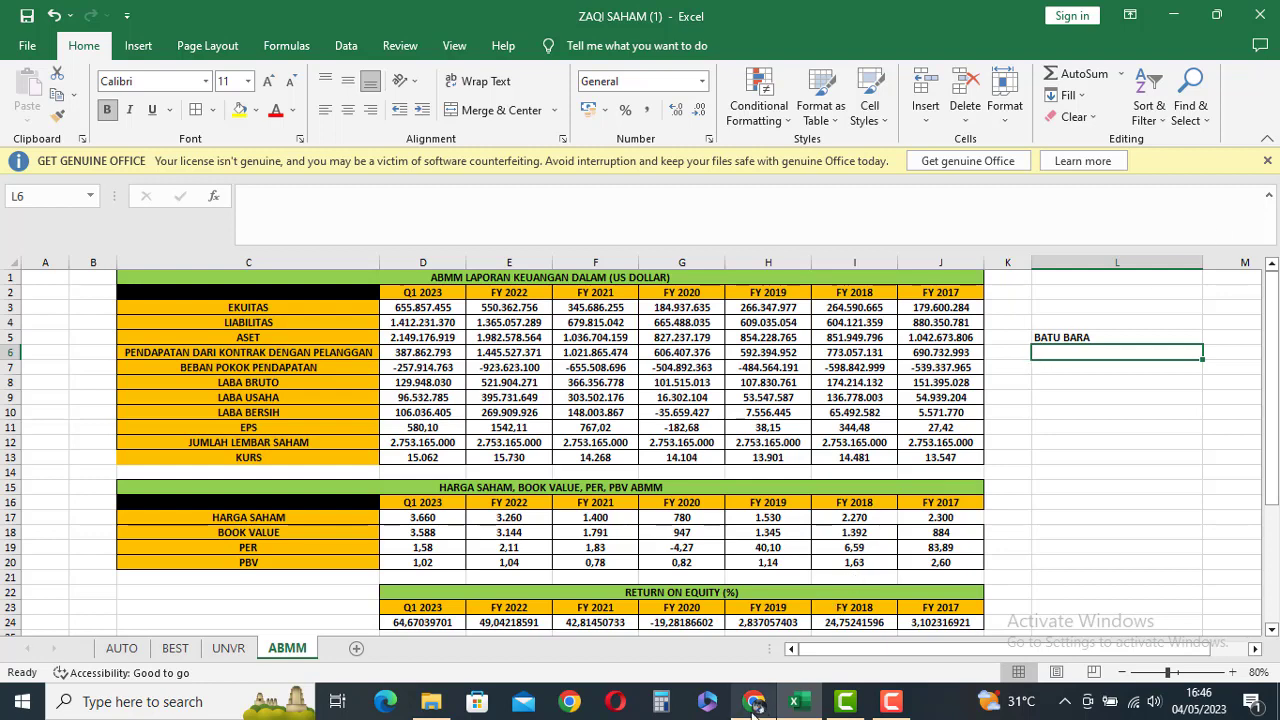
Step: Switch to Chrome and examine the five-year coal price chart on Trading Economics
mouse_move(753, 706)
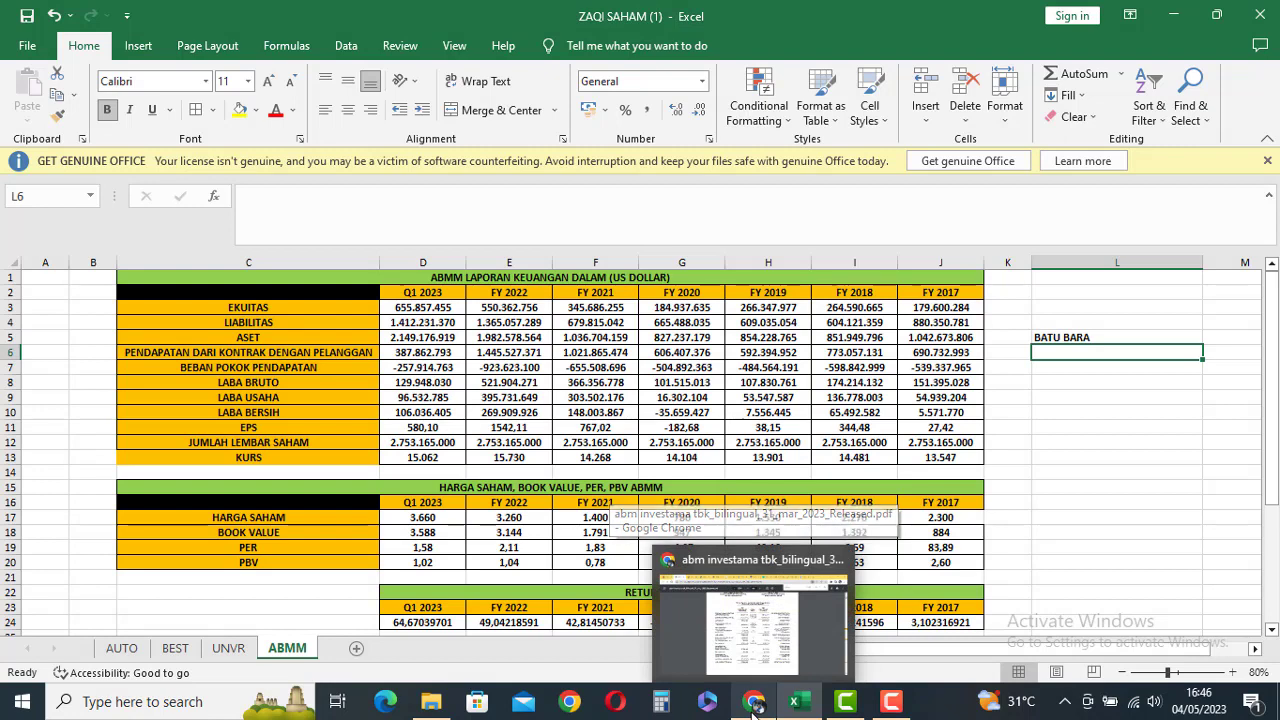
left_click(753, 706)
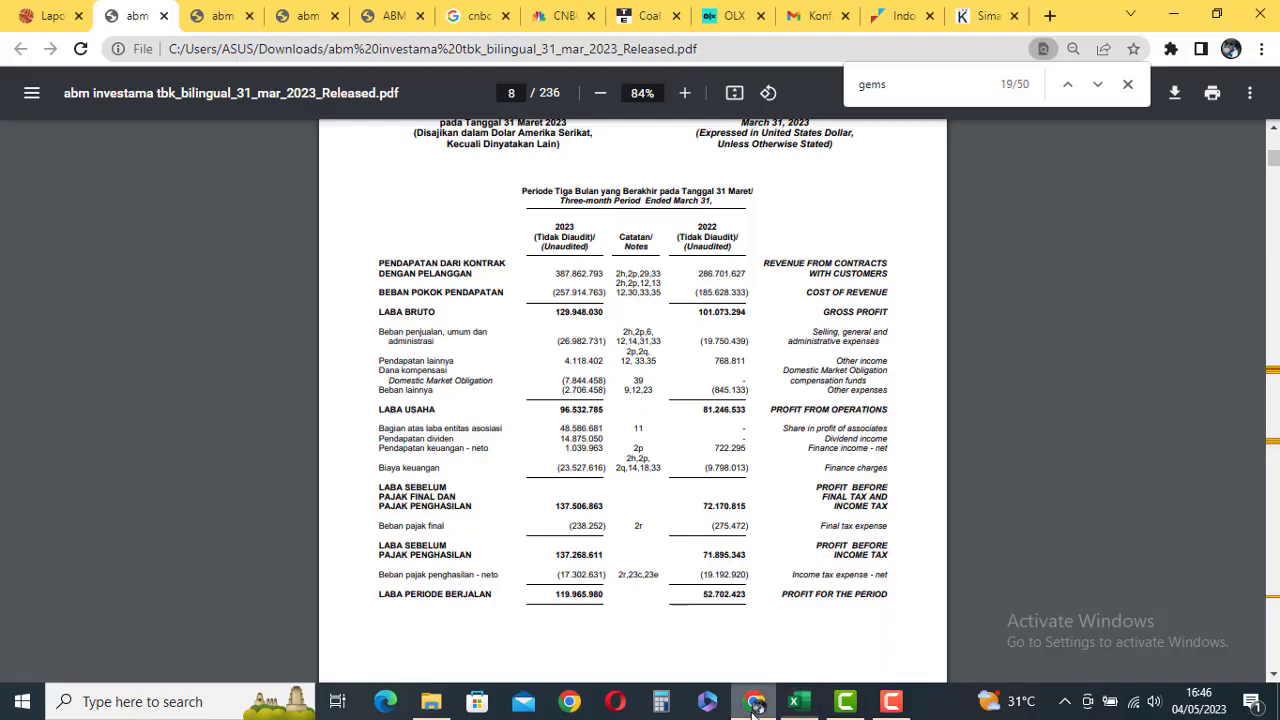
left_click(641, 22)
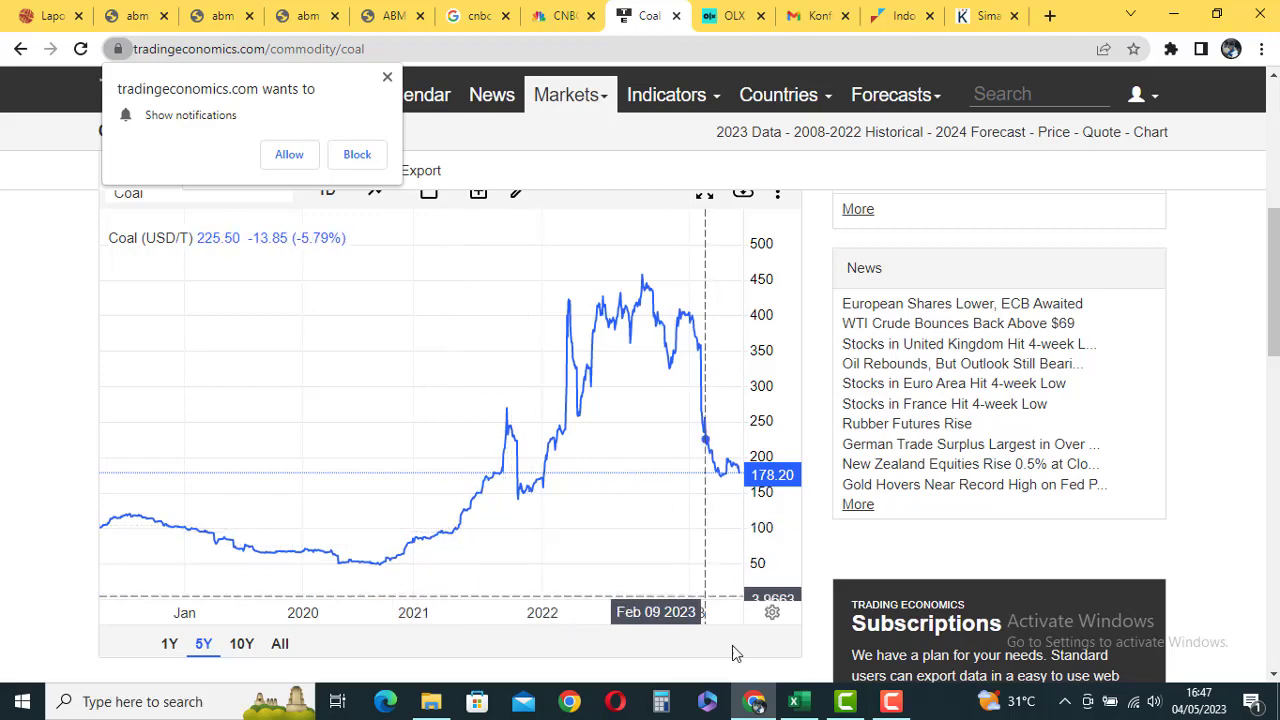
left_click(795, 701)
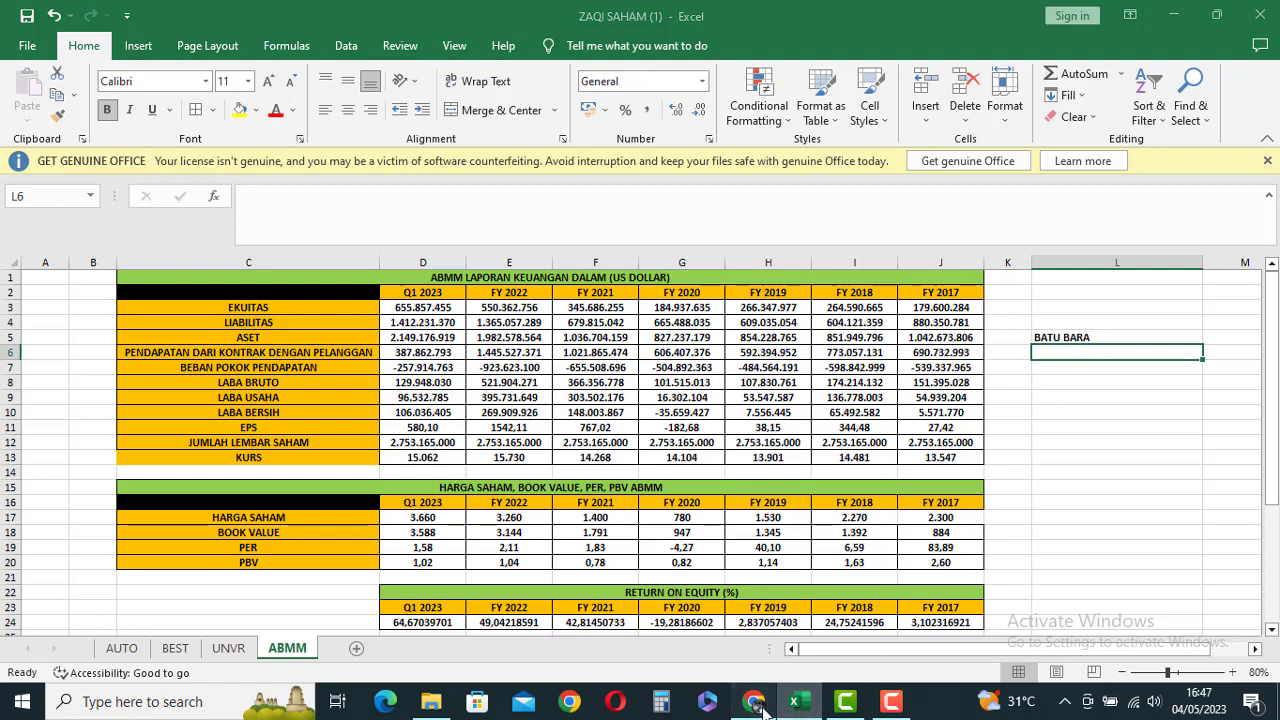
left_click(754, 701)
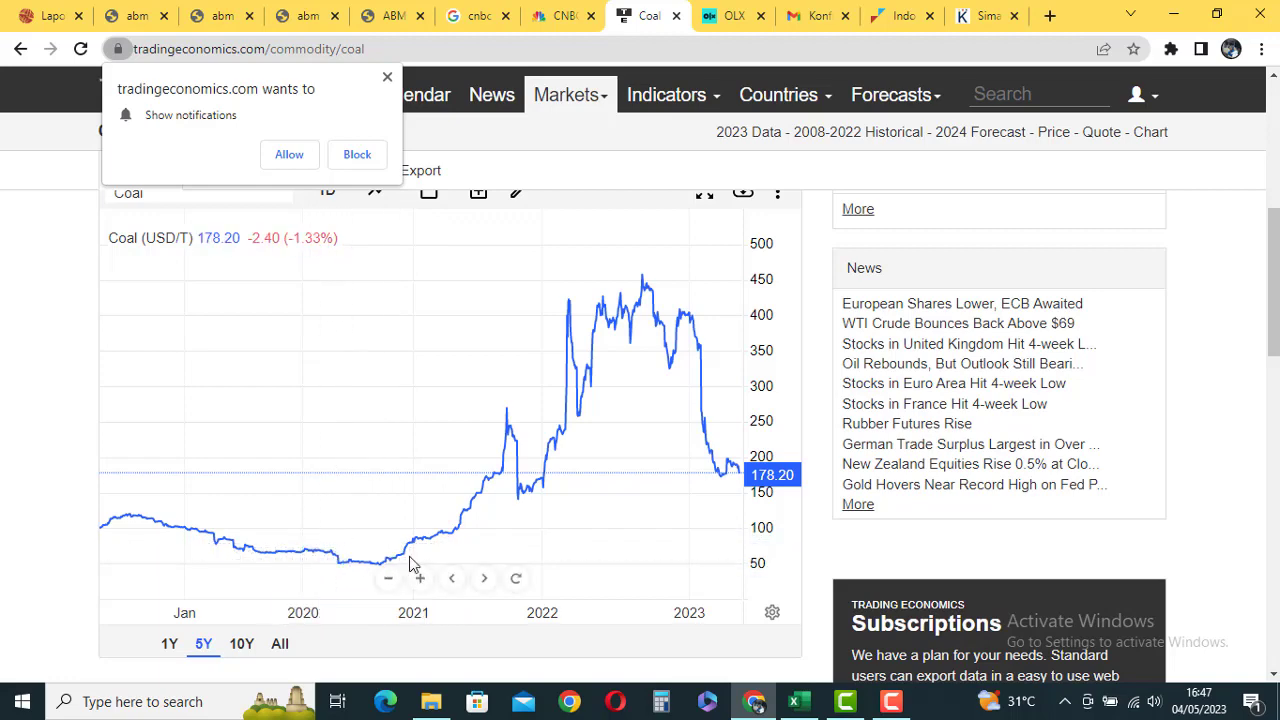
Step: Return to the Excel workbook and examine ABMM's EPS figures for FY 2017 through FY 2020
left_click(795, 701)
left_click(697, 427)
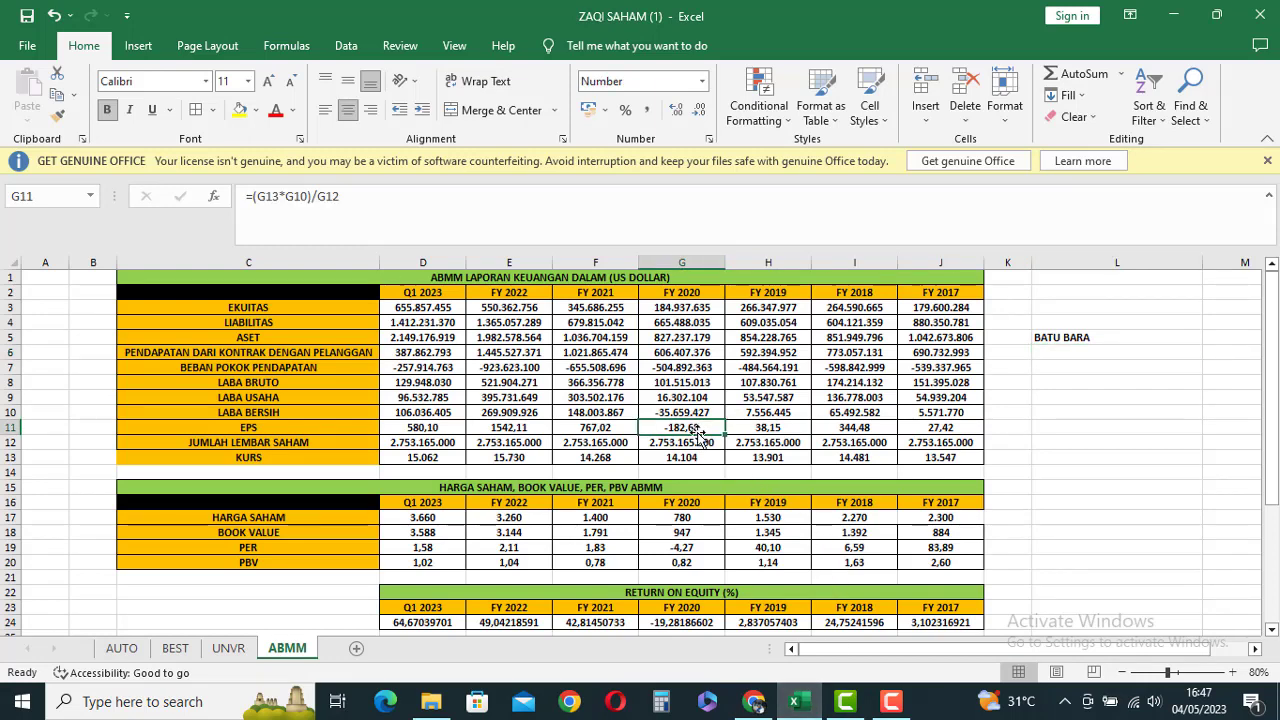
left_click(940, 430)
left_click(870, 427)
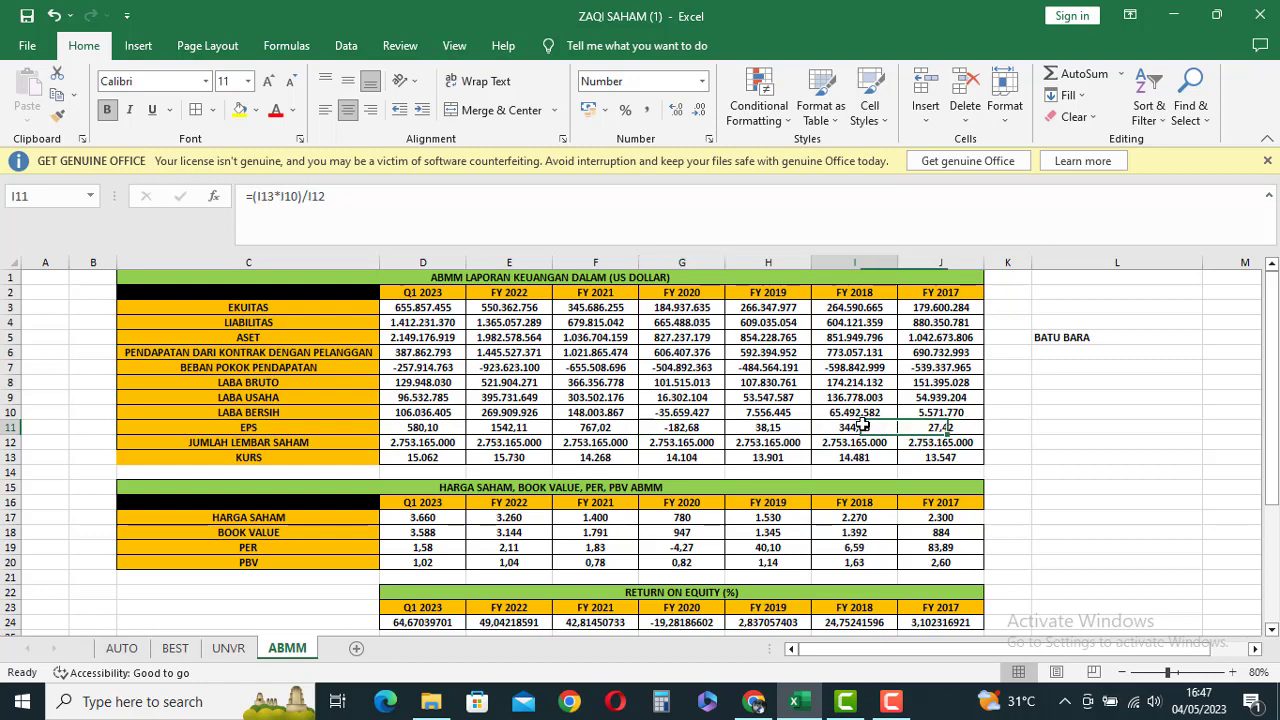
left_click(776, 427)
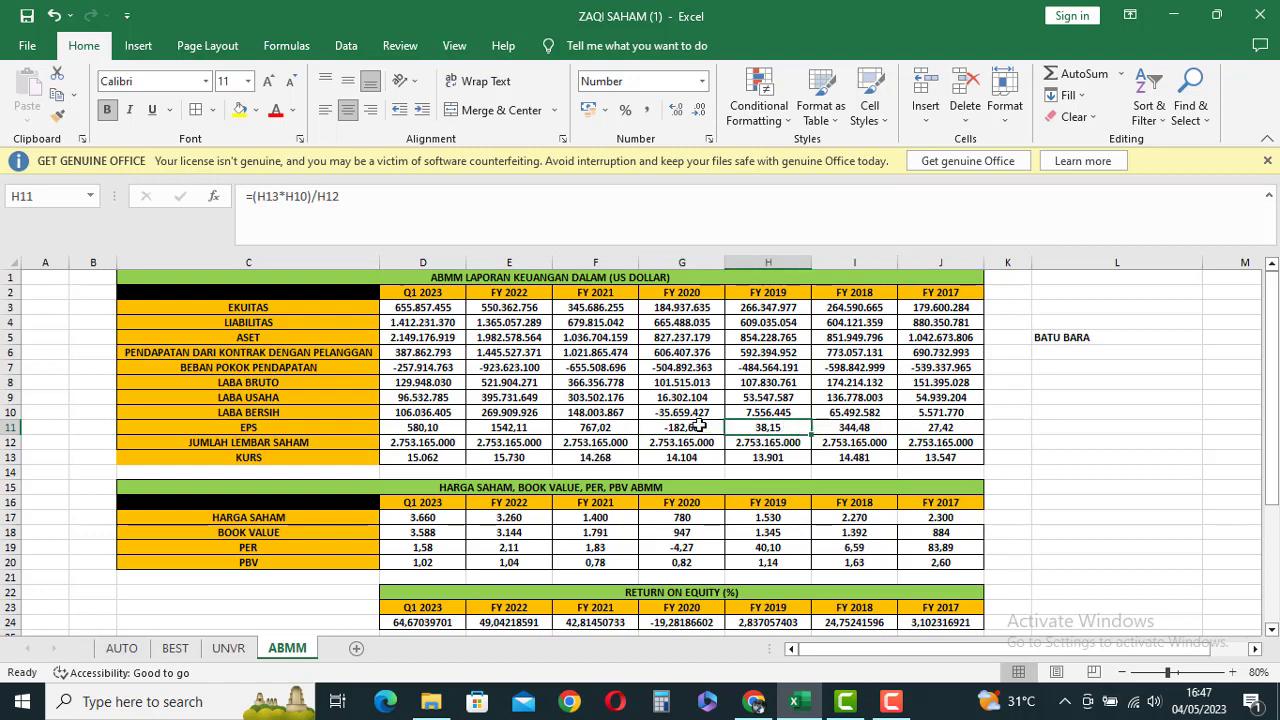
left_click(698, 427)
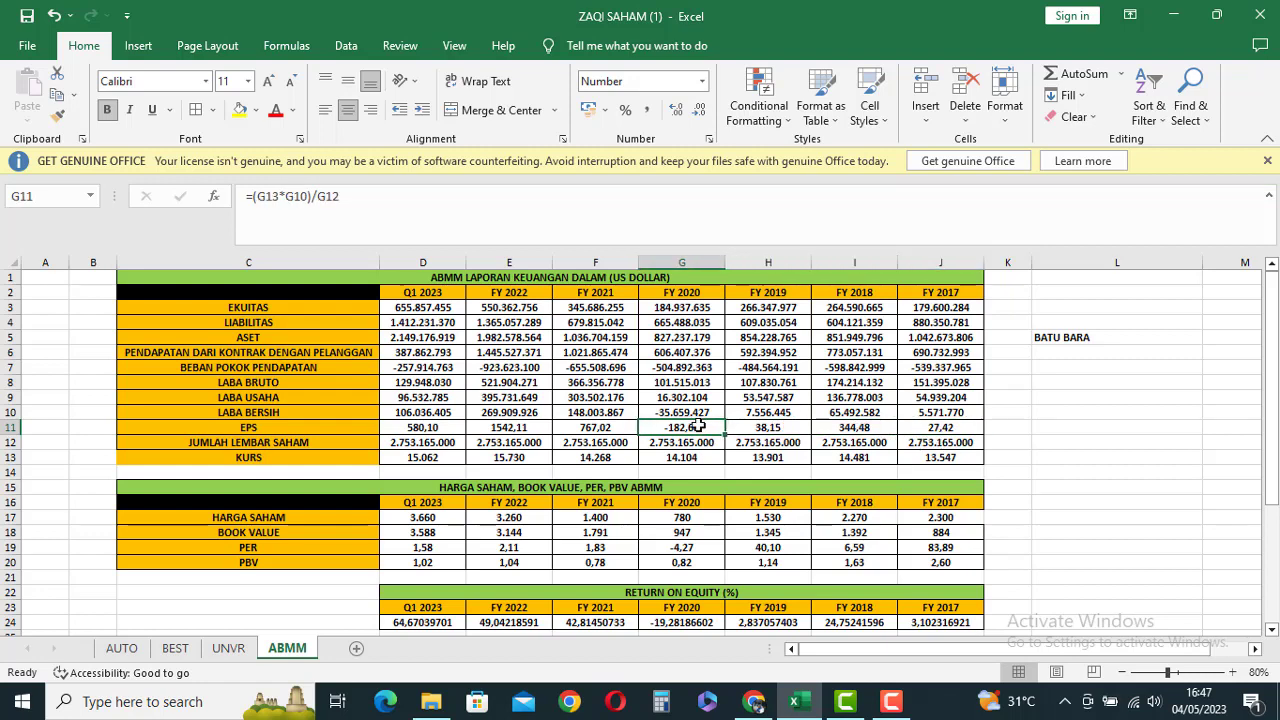
left_click(860, 436)
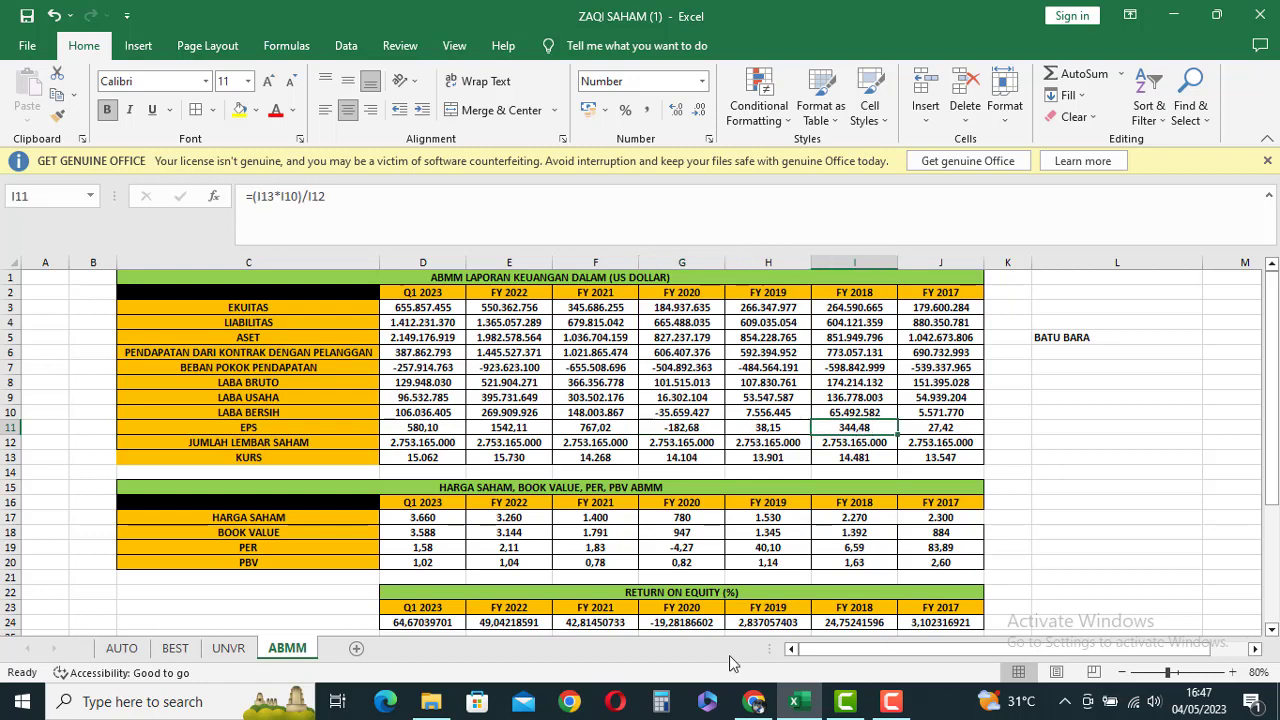
Step: Show the coal price chart in Chrome over ten years and compare it with the FY 2018 revenue and exchange rate in Excel
left_click(760, 704)
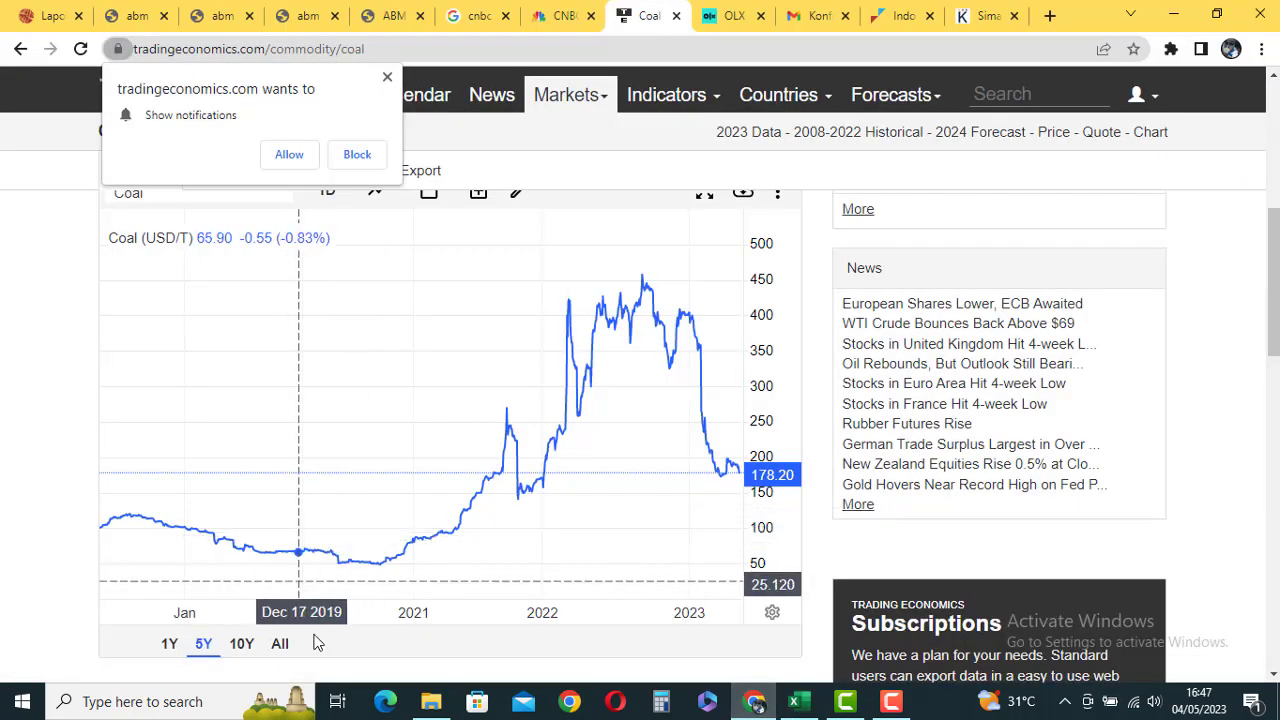
left_click(243, 645)
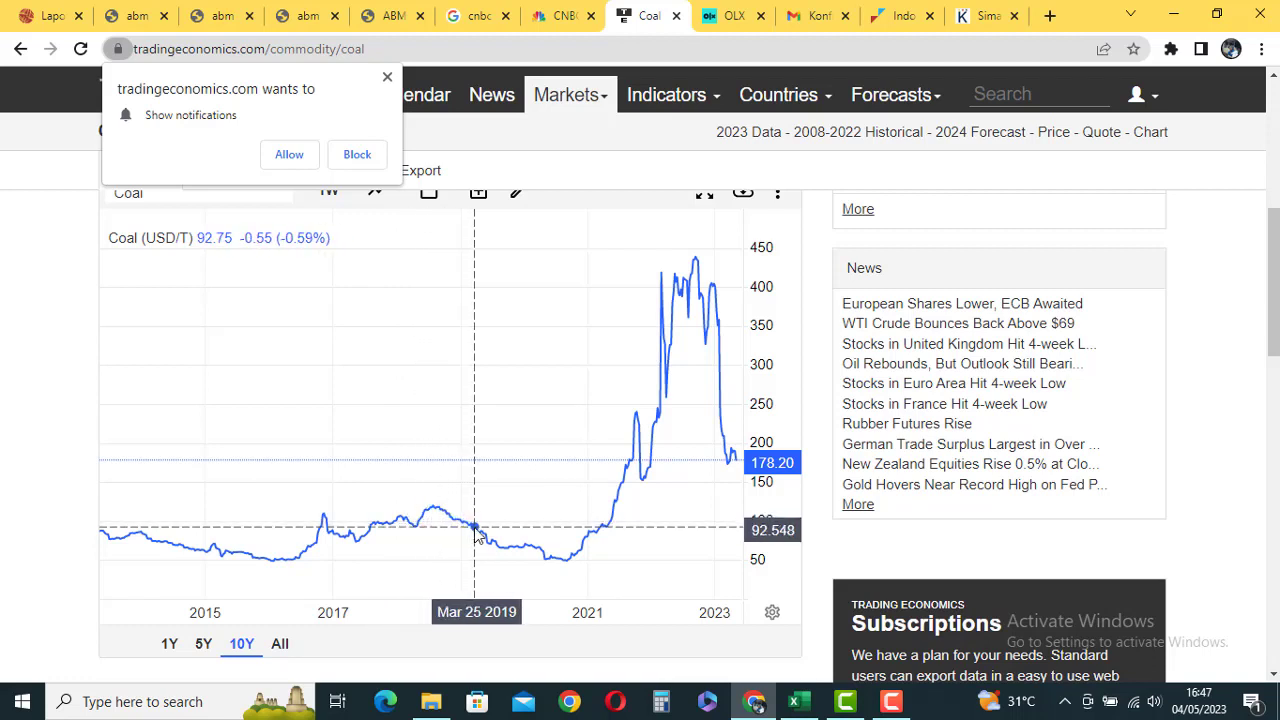
left_click(797, 703)
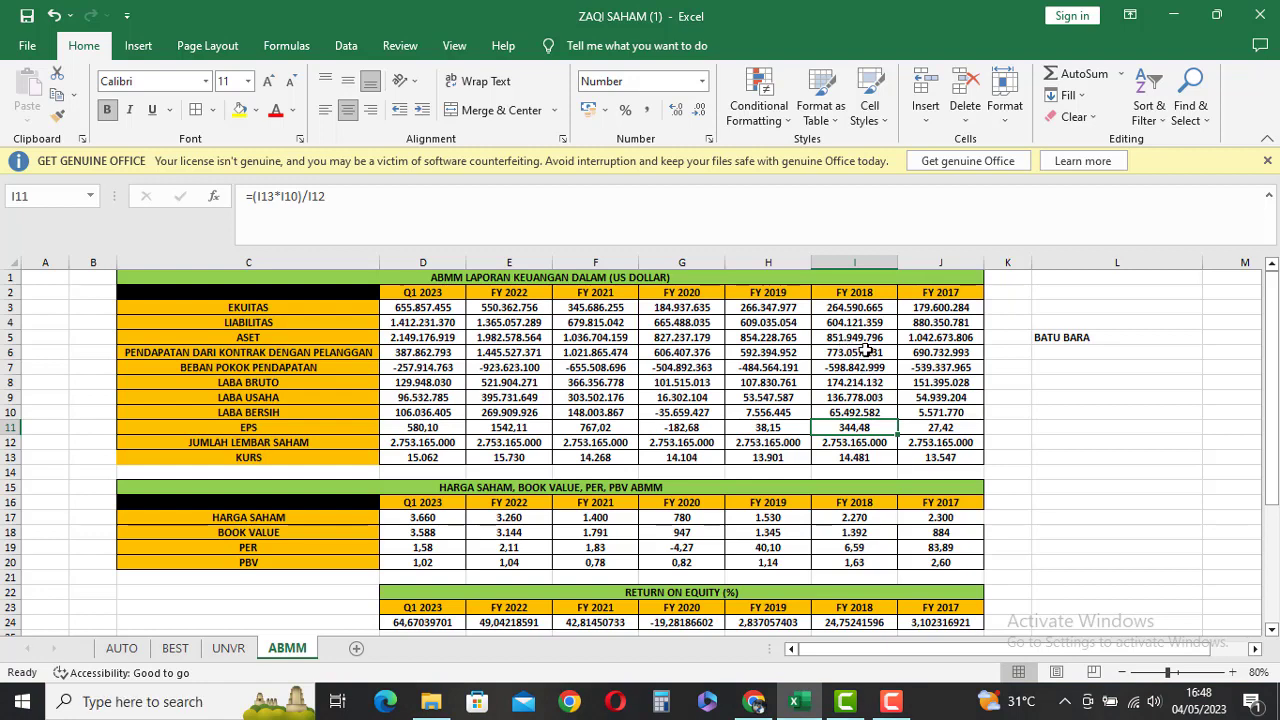
left_click(867, 355)
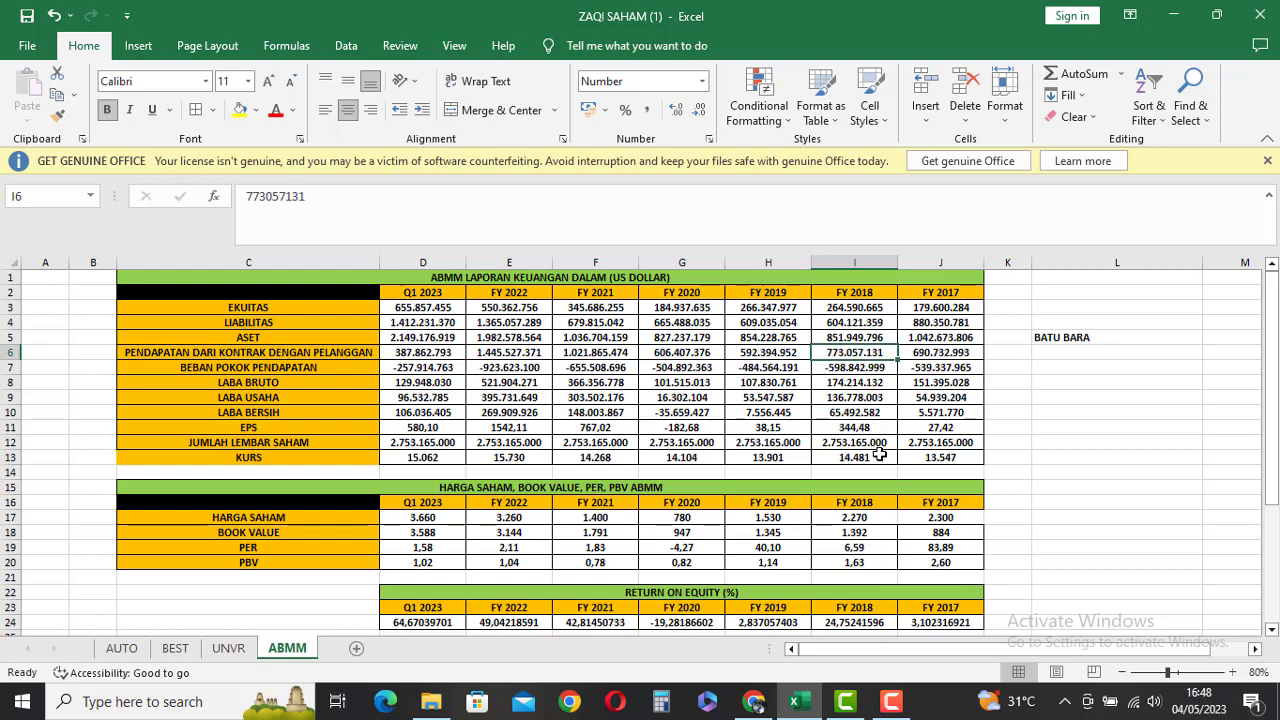
left_click(878, 454)
left_click(1006, 455)
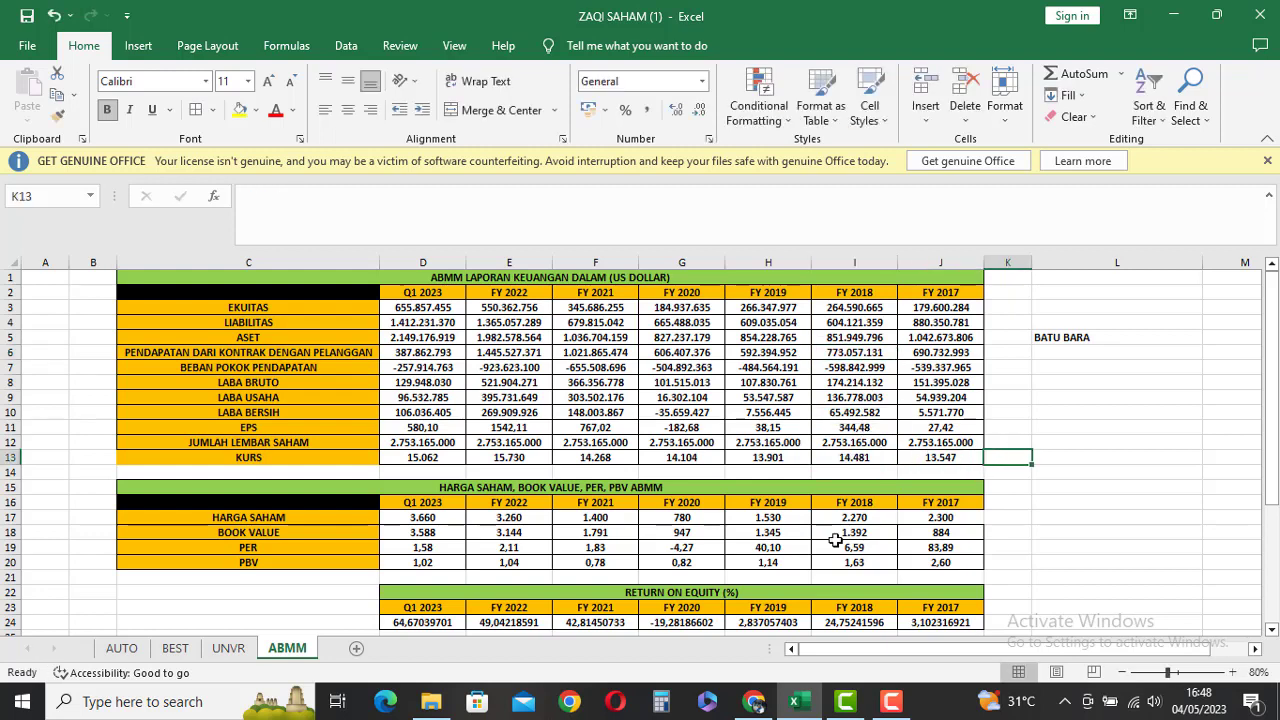
Step: Check the early 2023 coal price on the Chrome chart against the FY 2018 EPS in the Excel workbook
left_click(754, 701)
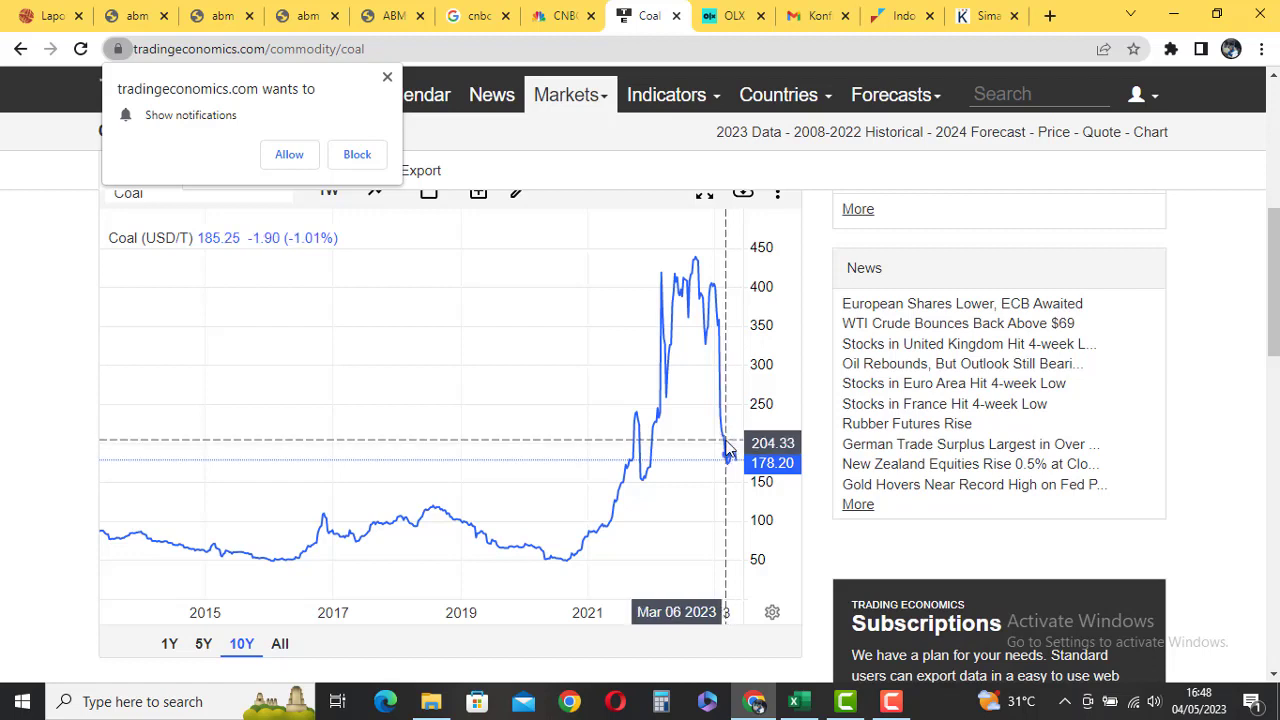
left_click(799, 702)
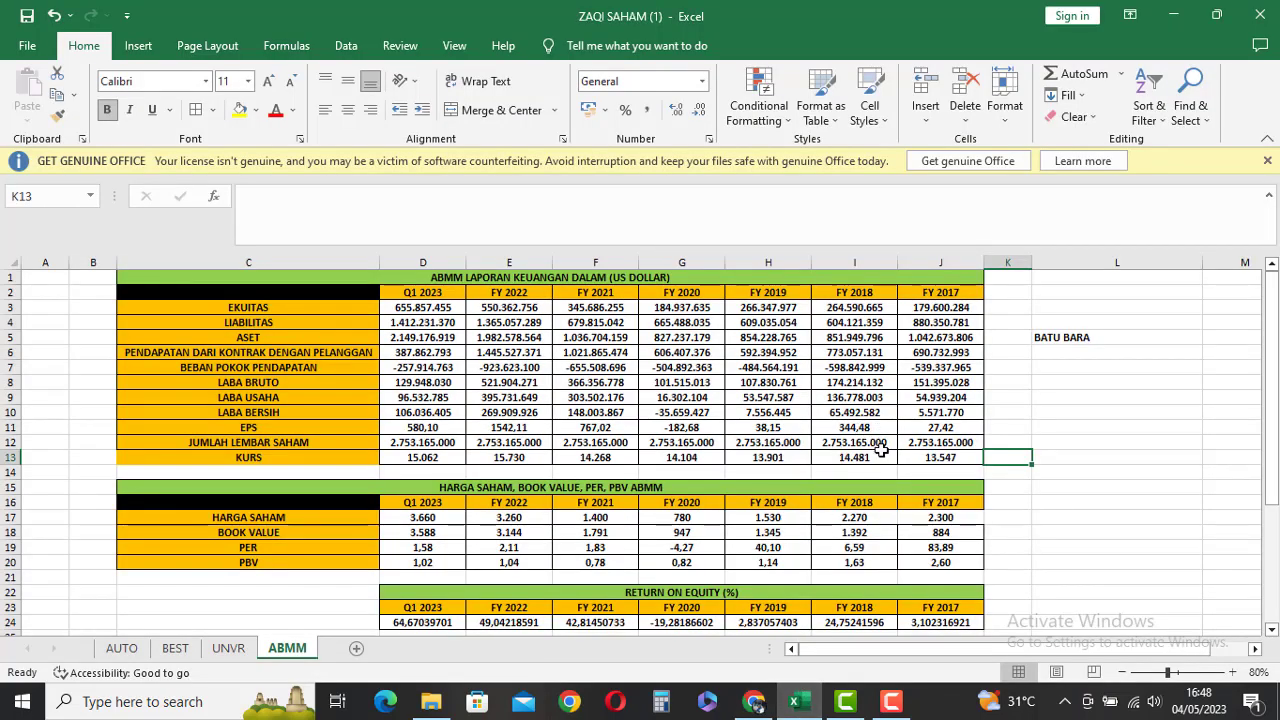
left_click(870, 427)
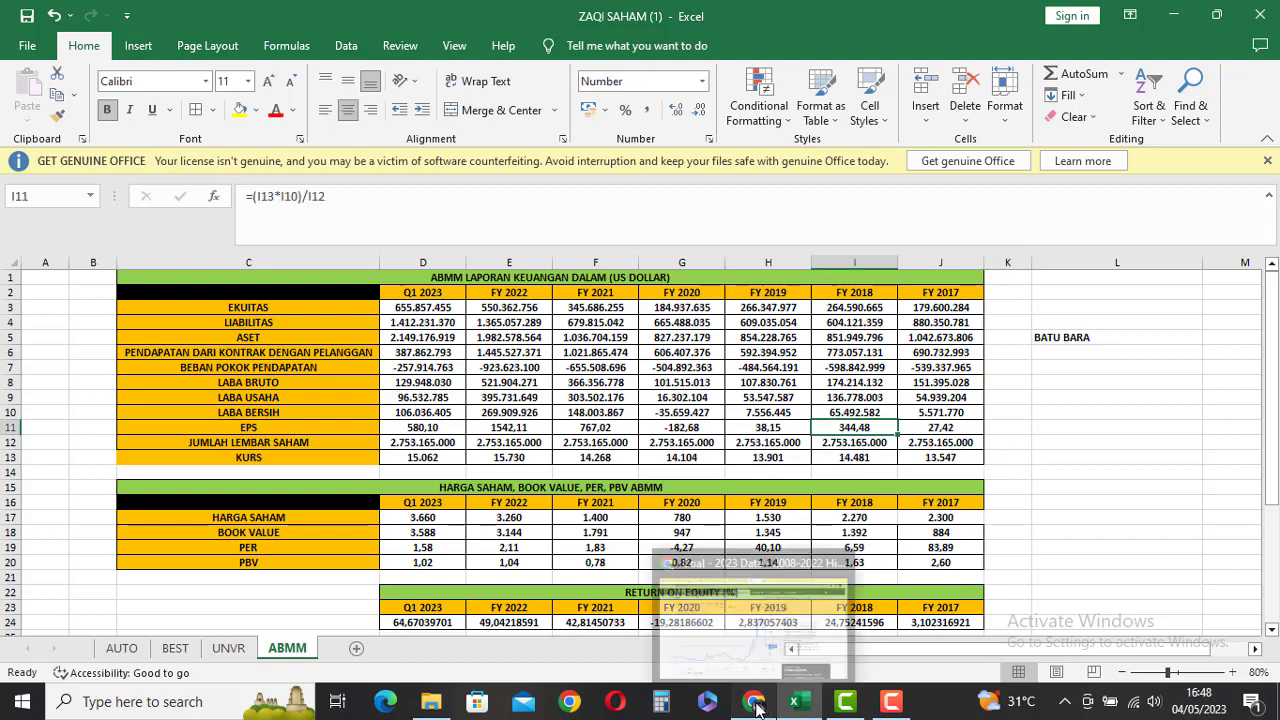
Step: Open the Kontan article on ABMM in Chrome and highlight the director's name and the projected 15%-20% revenue growth
left_click(756, 704)
left_click(980, 15)
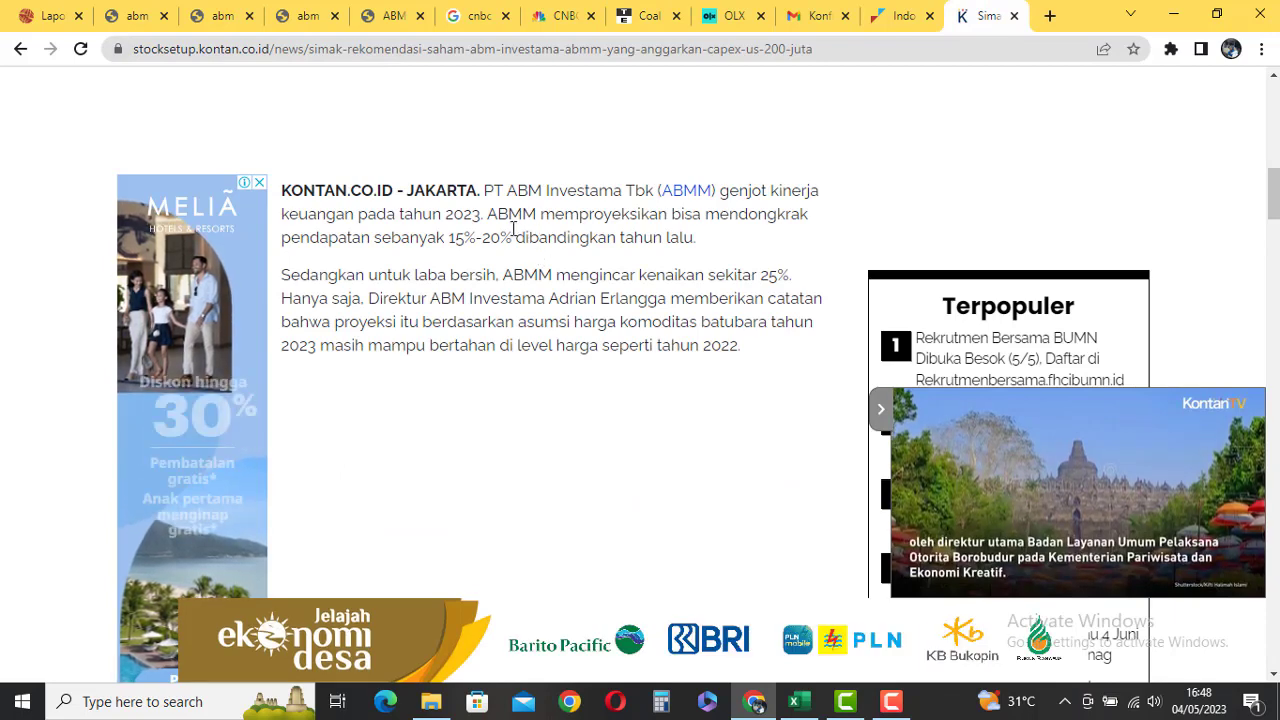
left_click_drag(549, 299, 660, 299)
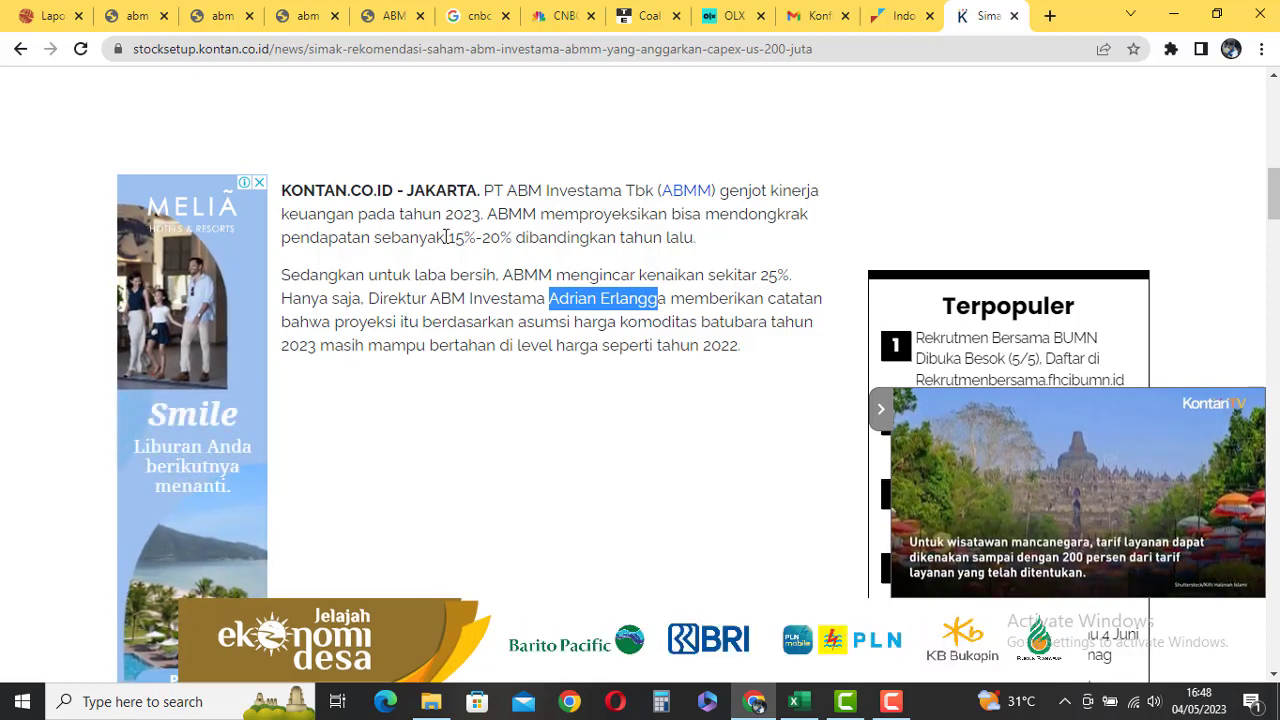
left_click_drag(279, 237, 512, 235)
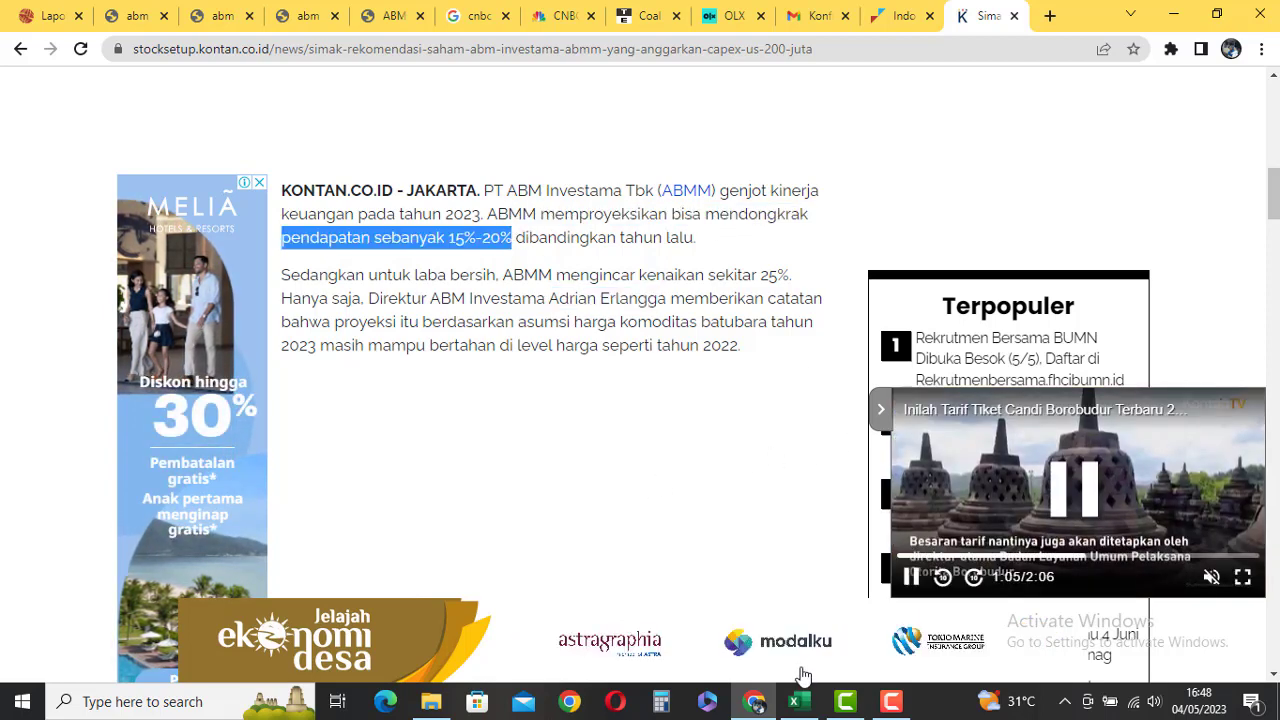
Step: Compare the FY 2022 revenue in Excel with the Kontan article in Chrome, highlighting the director's name in the text
left_click(812, 706)
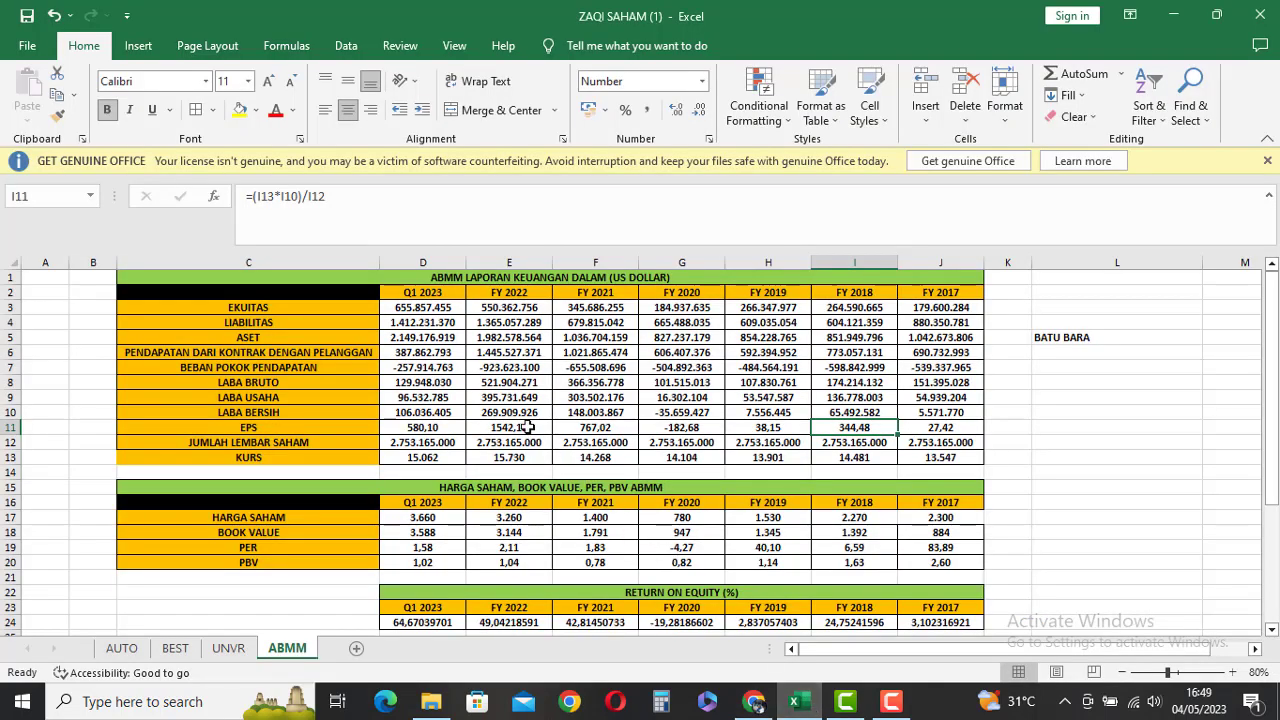
left_click(530, 353)
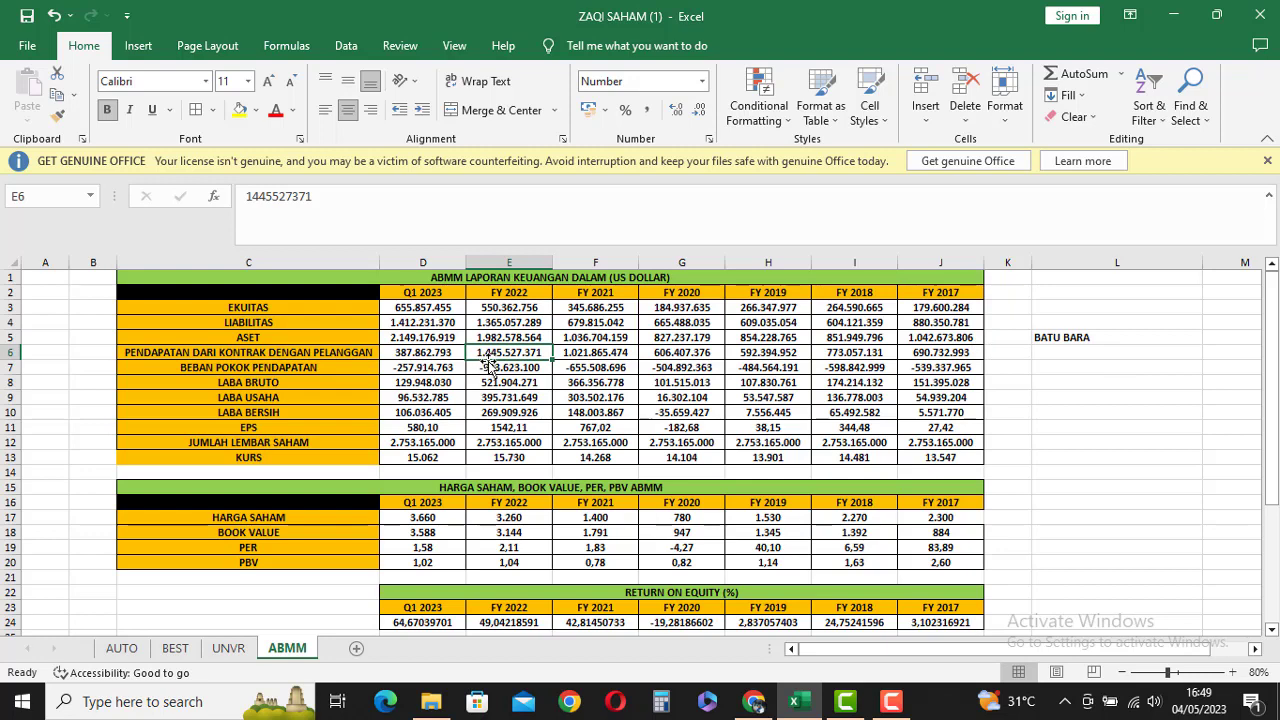
left_click(754, 701)
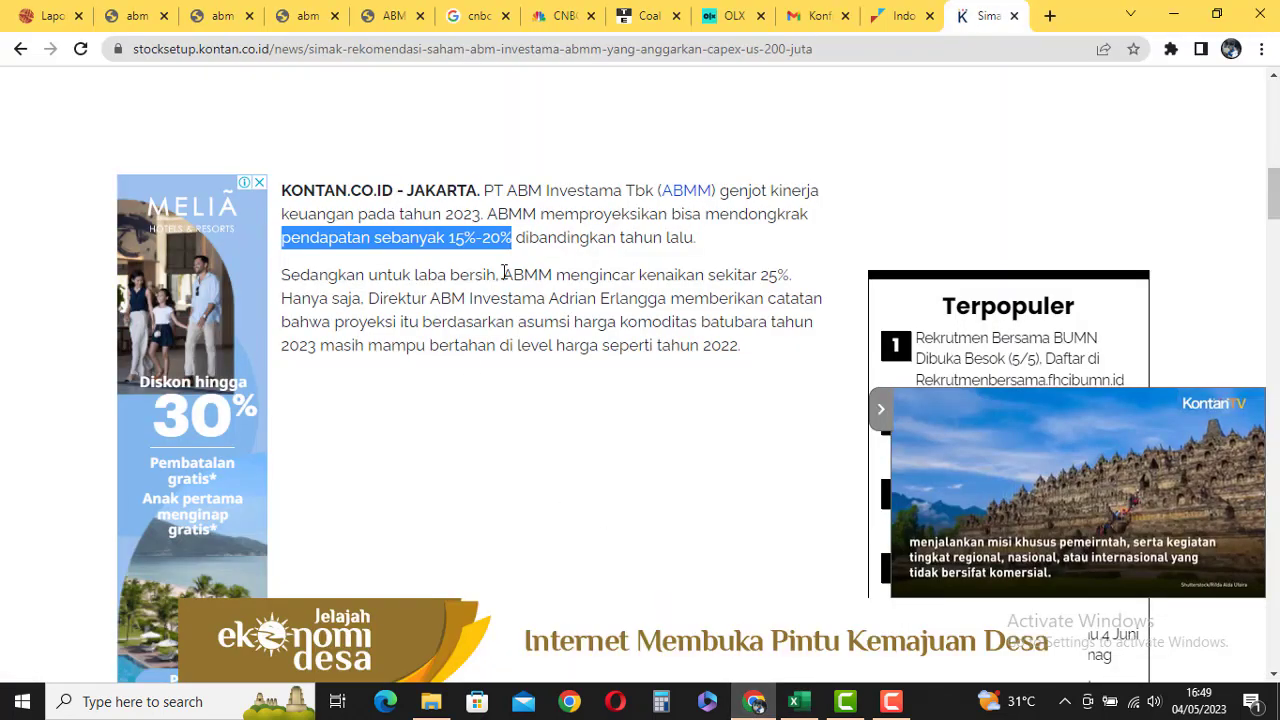
left_click_drag(549, 299, 666, 305)
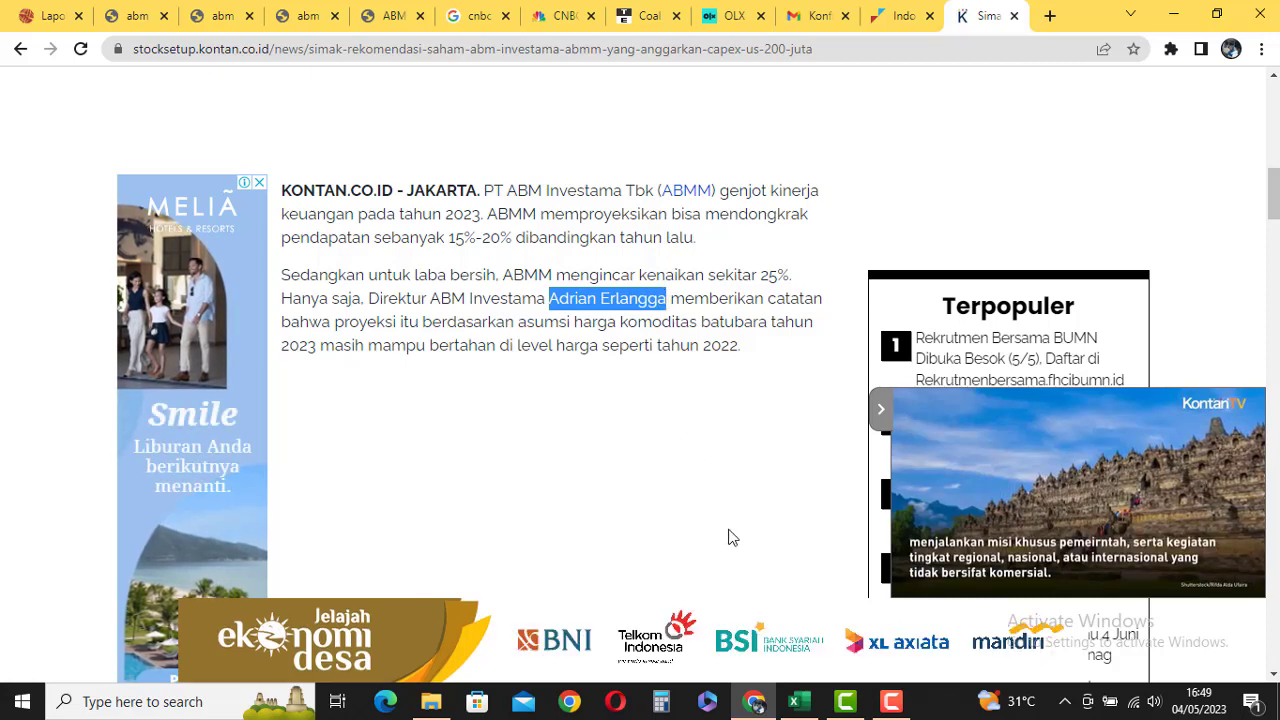
mouse_move(757, 695)
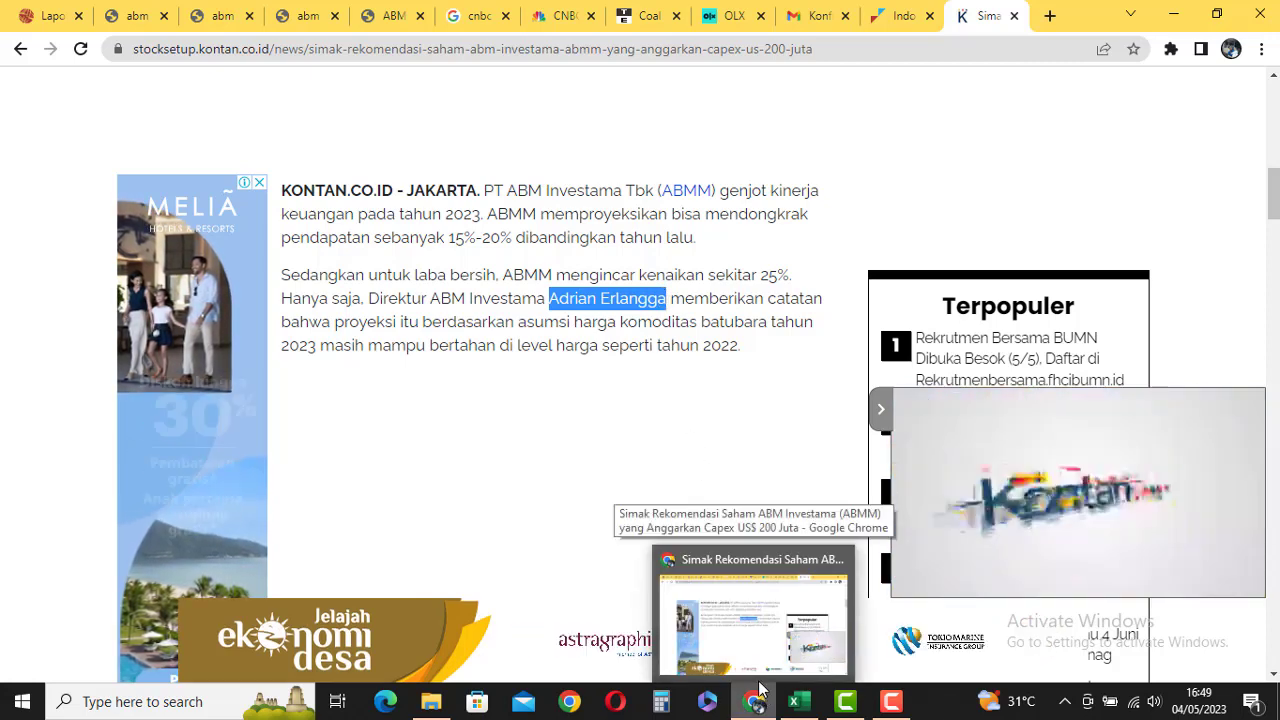
left_click(795, 701)
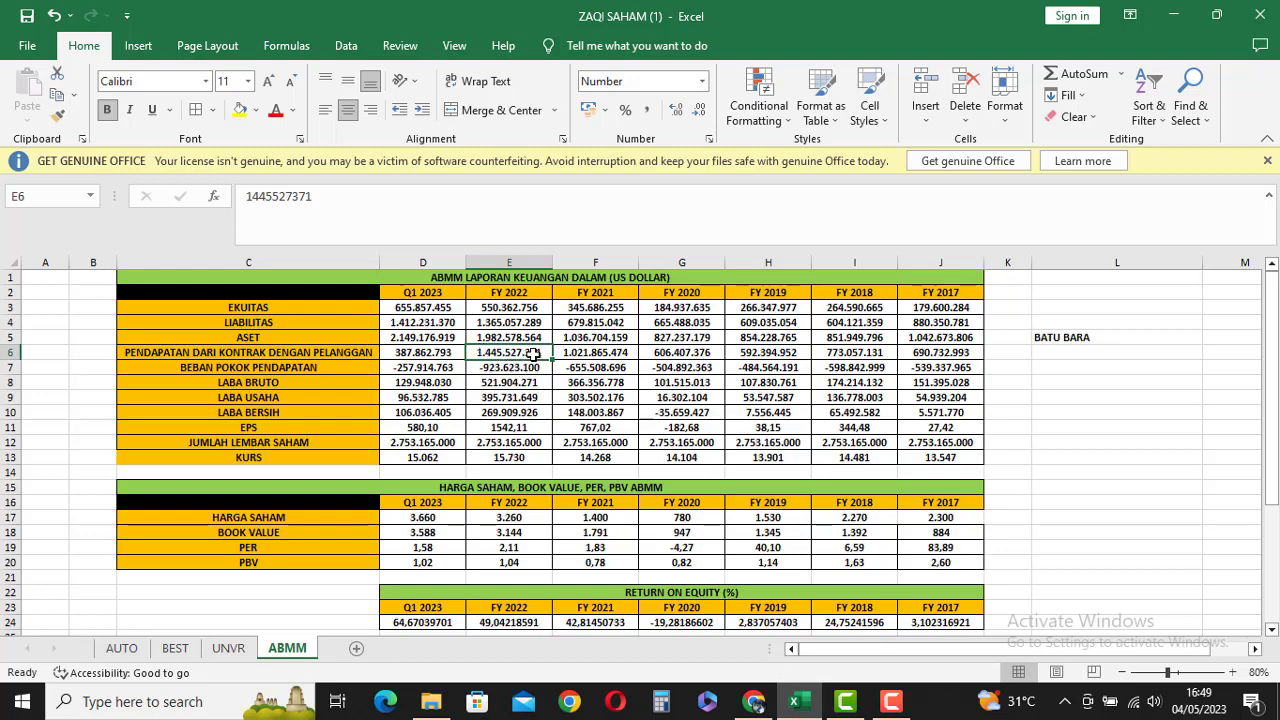
Step: Review the latest coal prices on the Chrome chart, and examine the Q1 2023 and FY 2017 equity figures in Excel
left_click(755, 705)
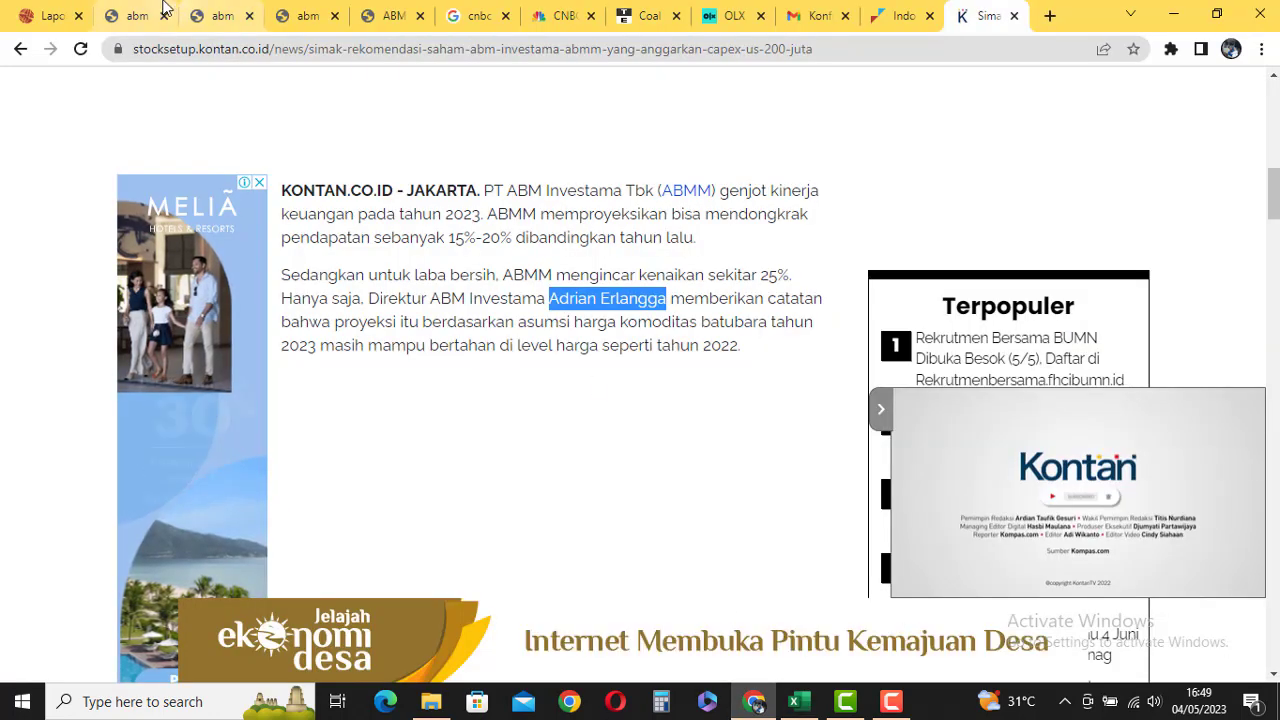
left_click(648, 15)
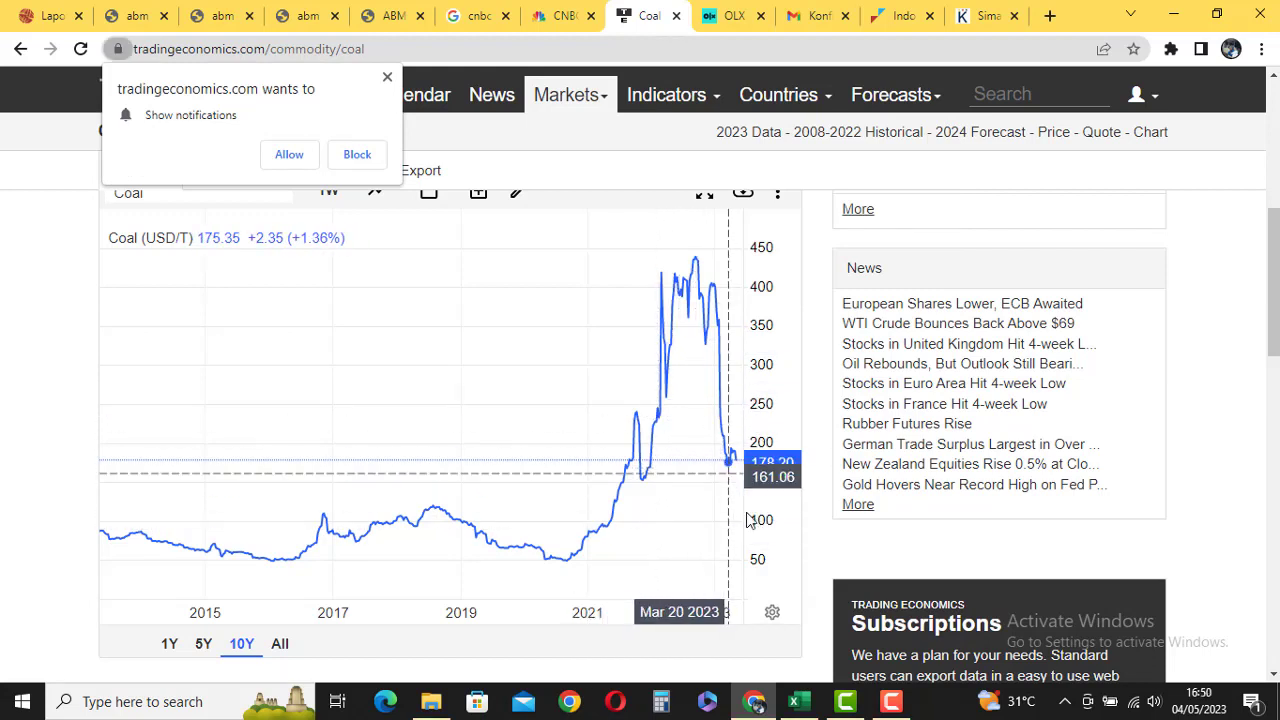
left_click(797, 702)
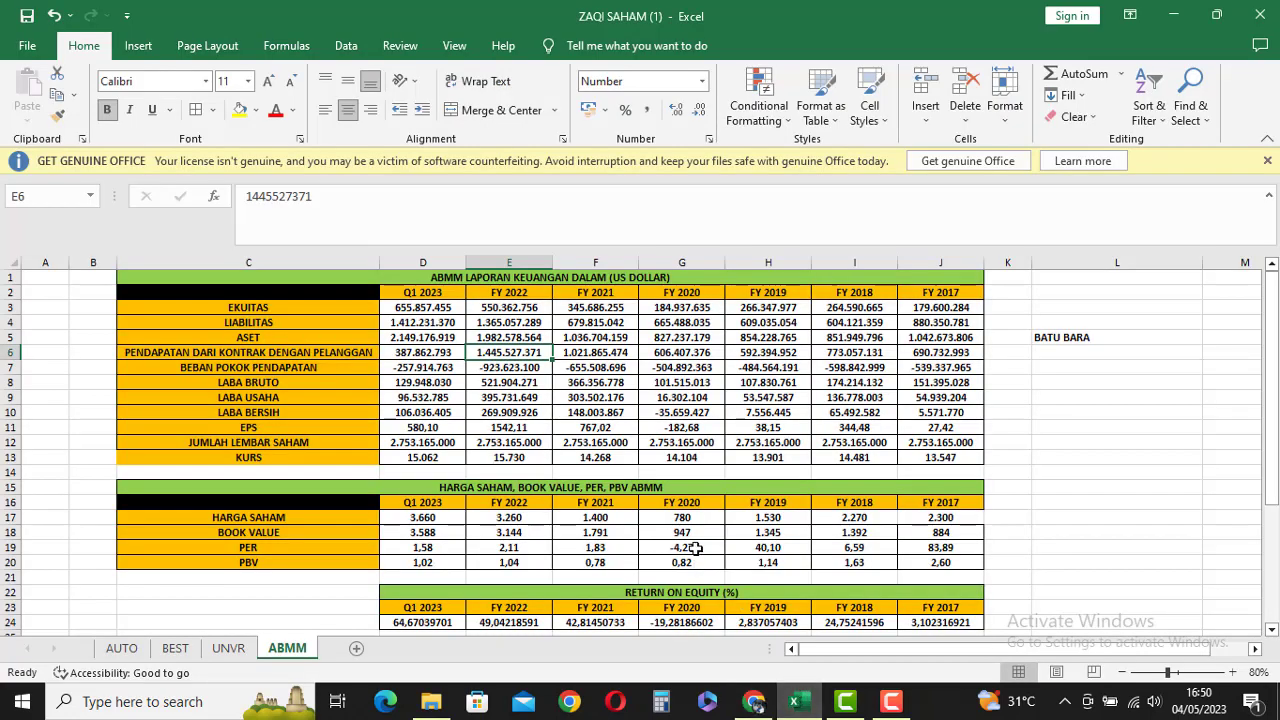
left_click(414, 315)
left_click(932, 307)
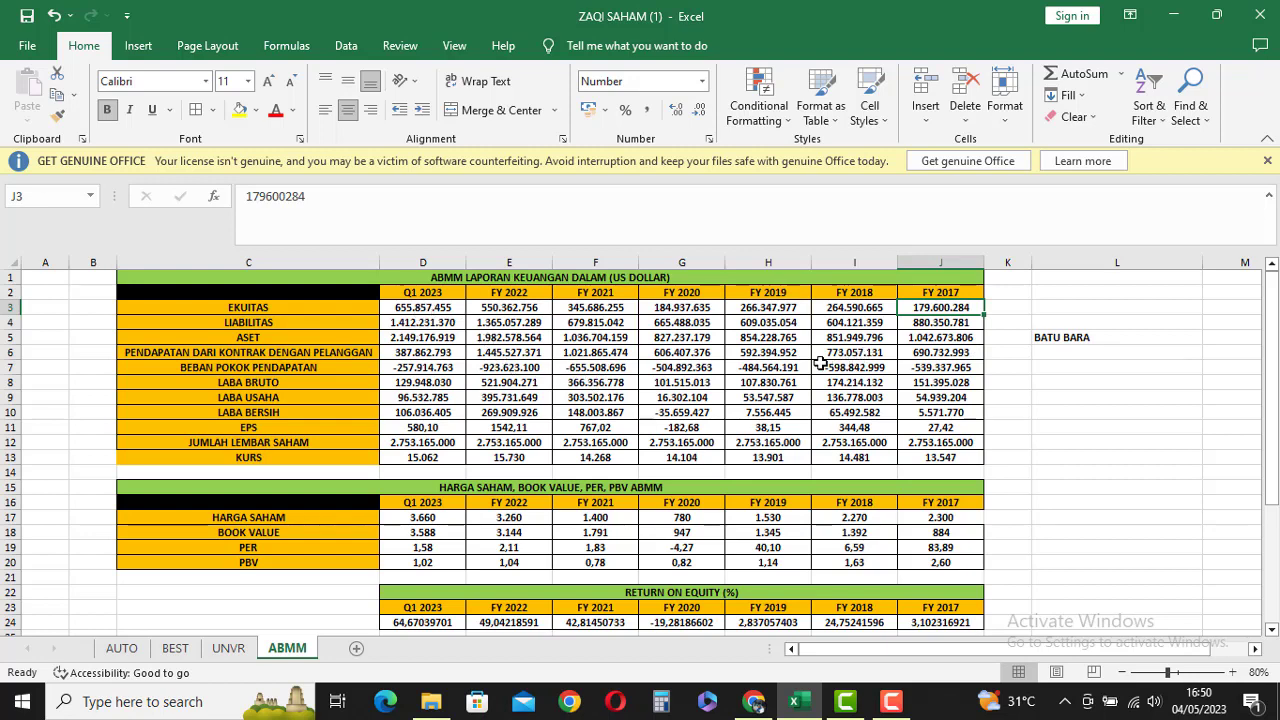
Step: Check the FY 2017 assets and Q1 2023 liabilities in Excel, and open ABM Investama's March 2023 report in Chrome
left_click(937, 338)
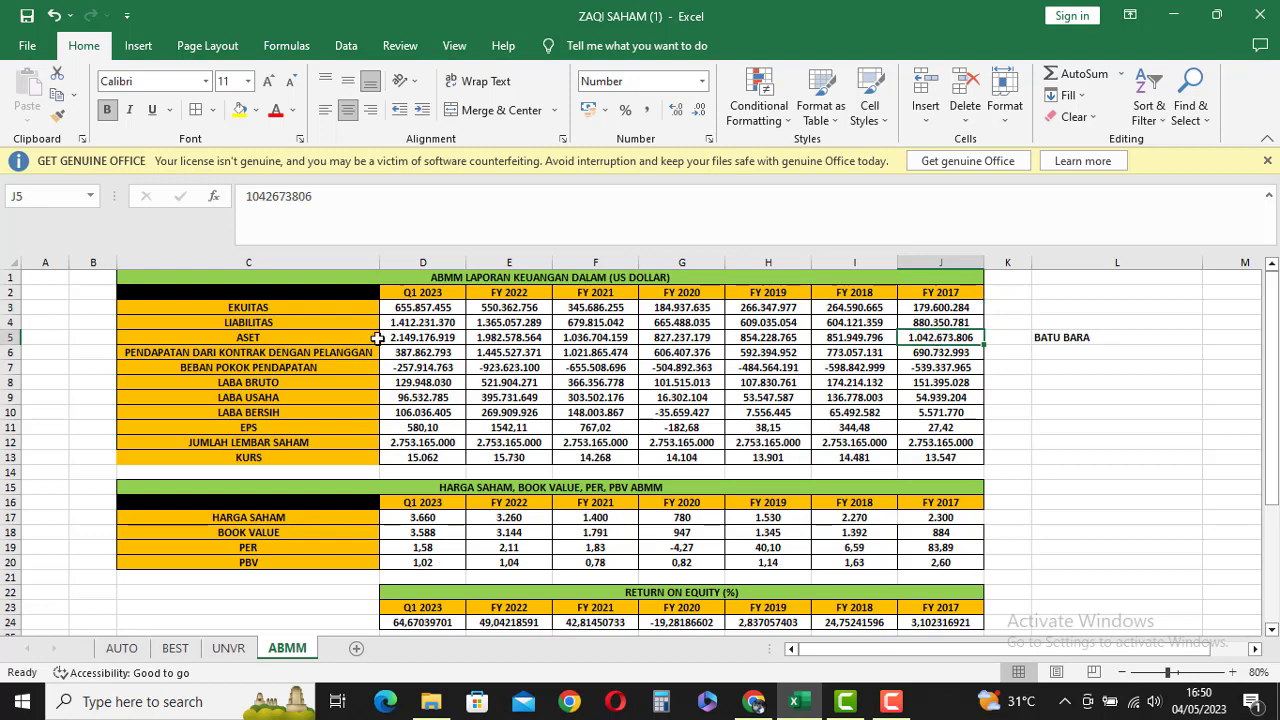
left_click(416, 322)
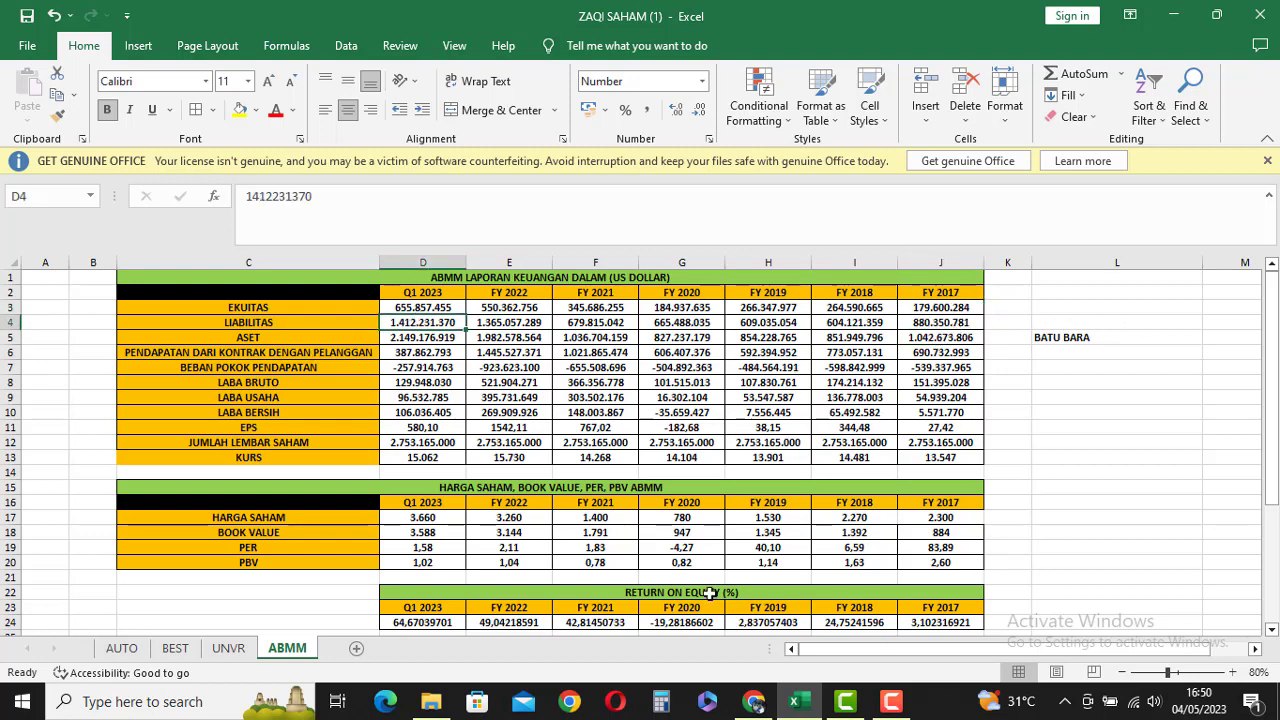
left_click(767, 706)
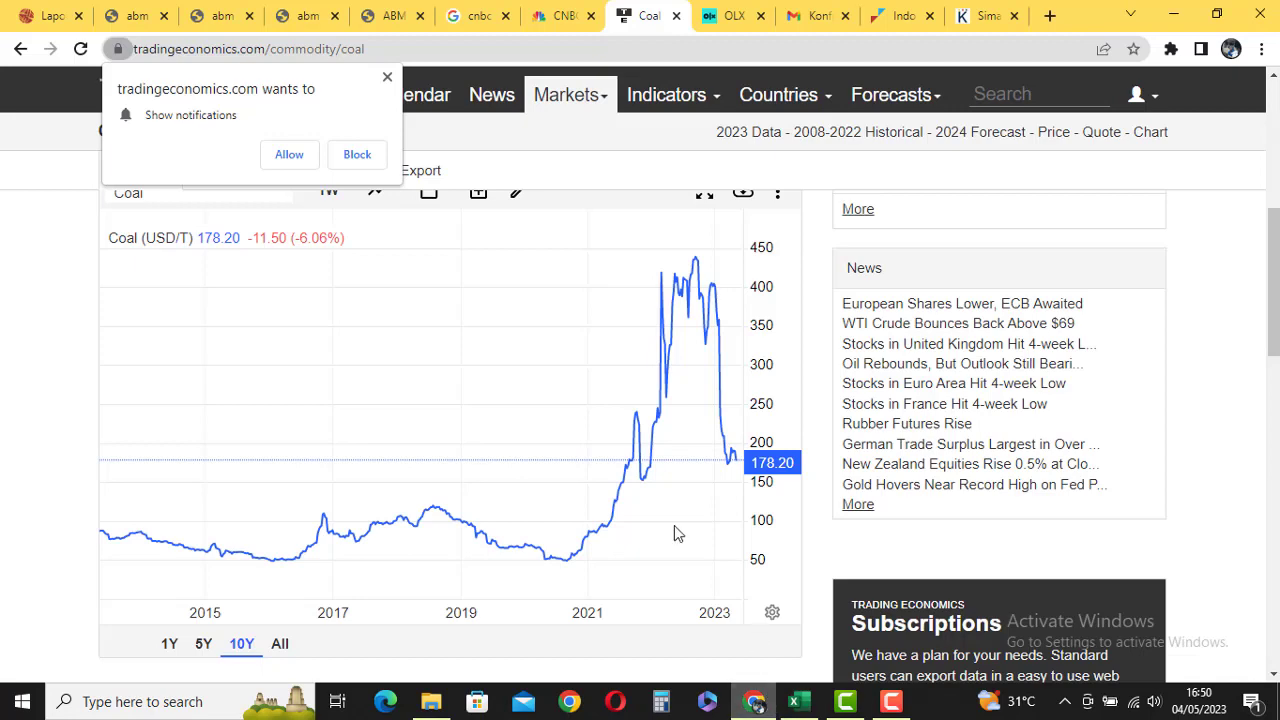
left_click(160, 12)
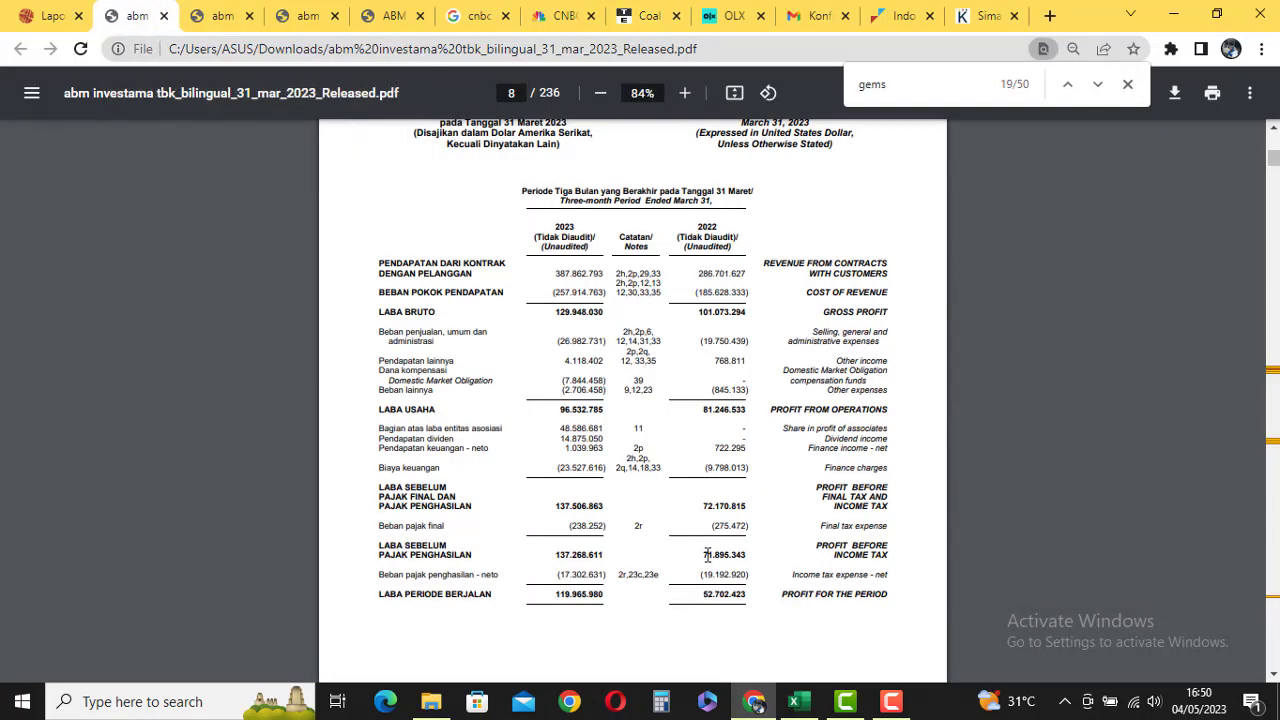
mouse_move(817, 708)
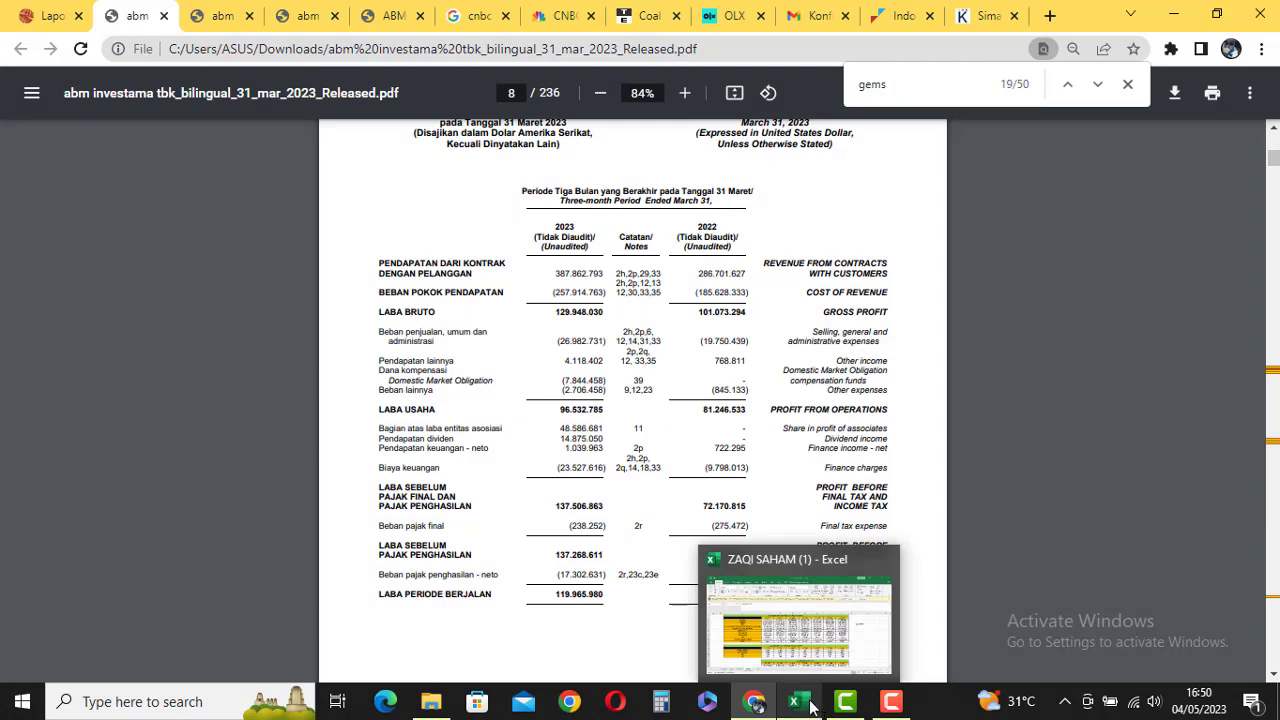
left_click(806, 655)
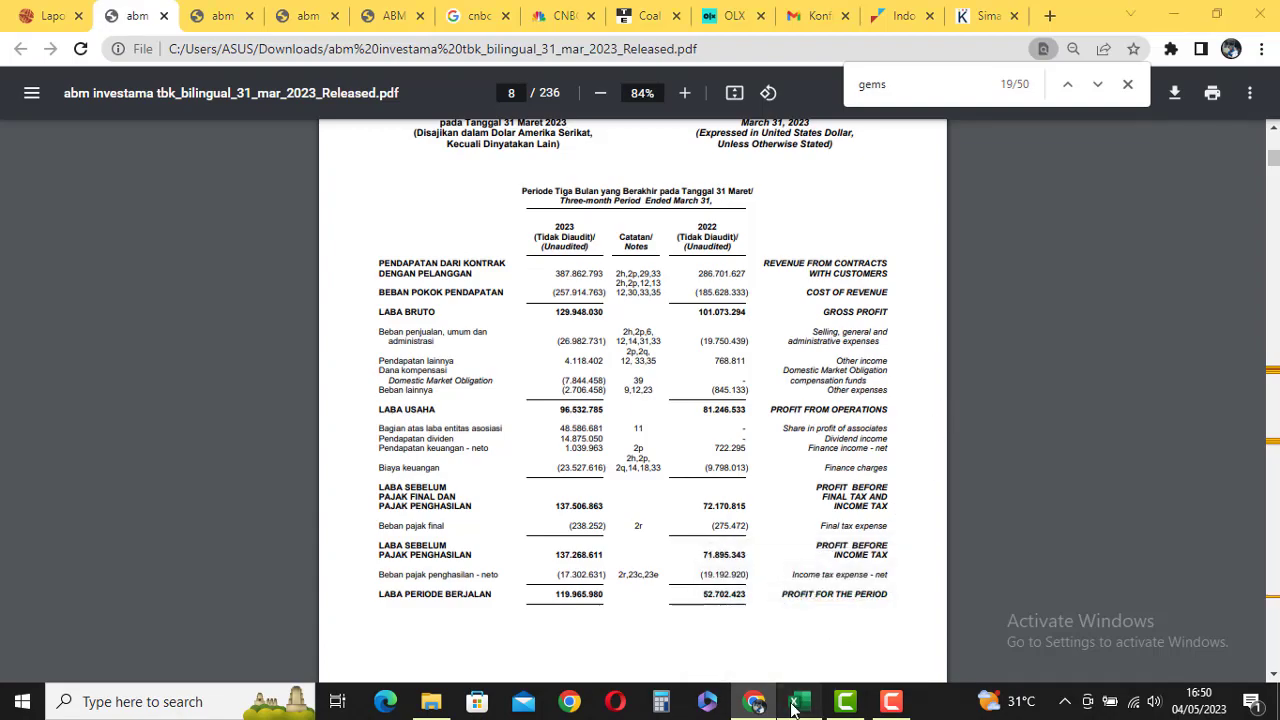
left_click(795, 706)
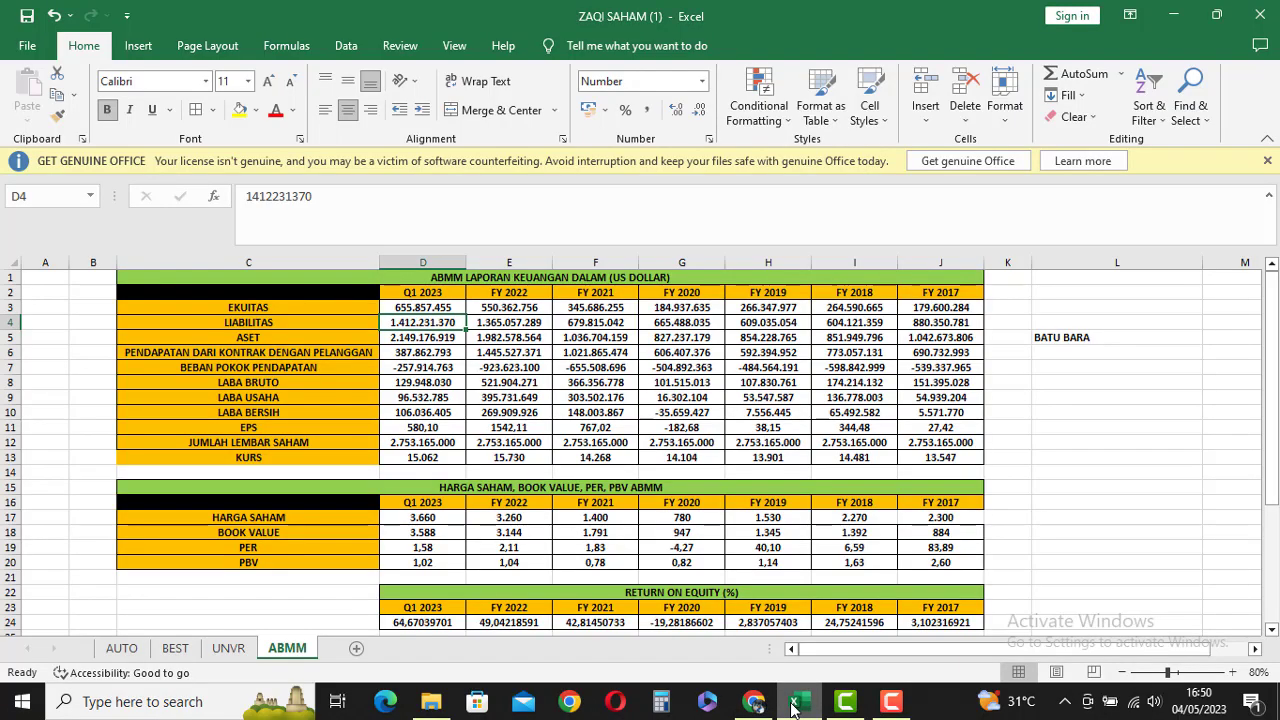
left_click(754, 701)
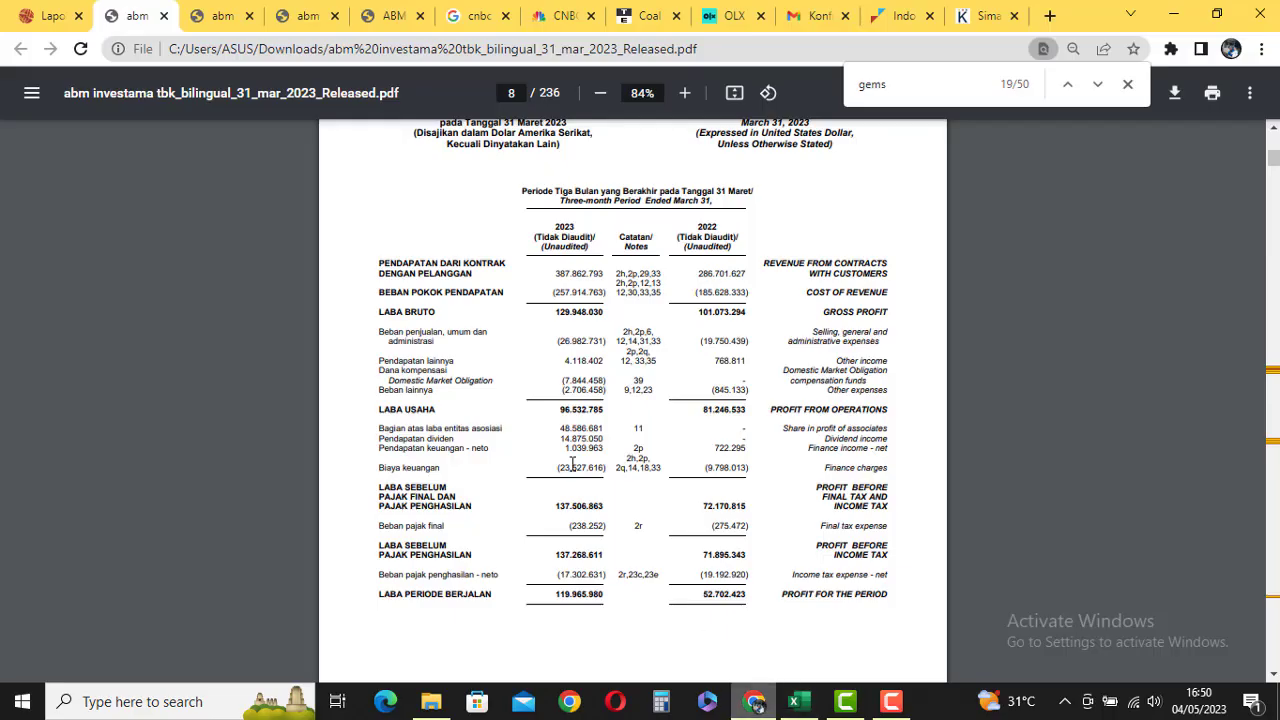
Step: Review the report's liabilities and income statement, highlighting the 2023 share in profit of associates
scroll(573, 464, "up", 10)
scroll(573, 464, "up", 5)
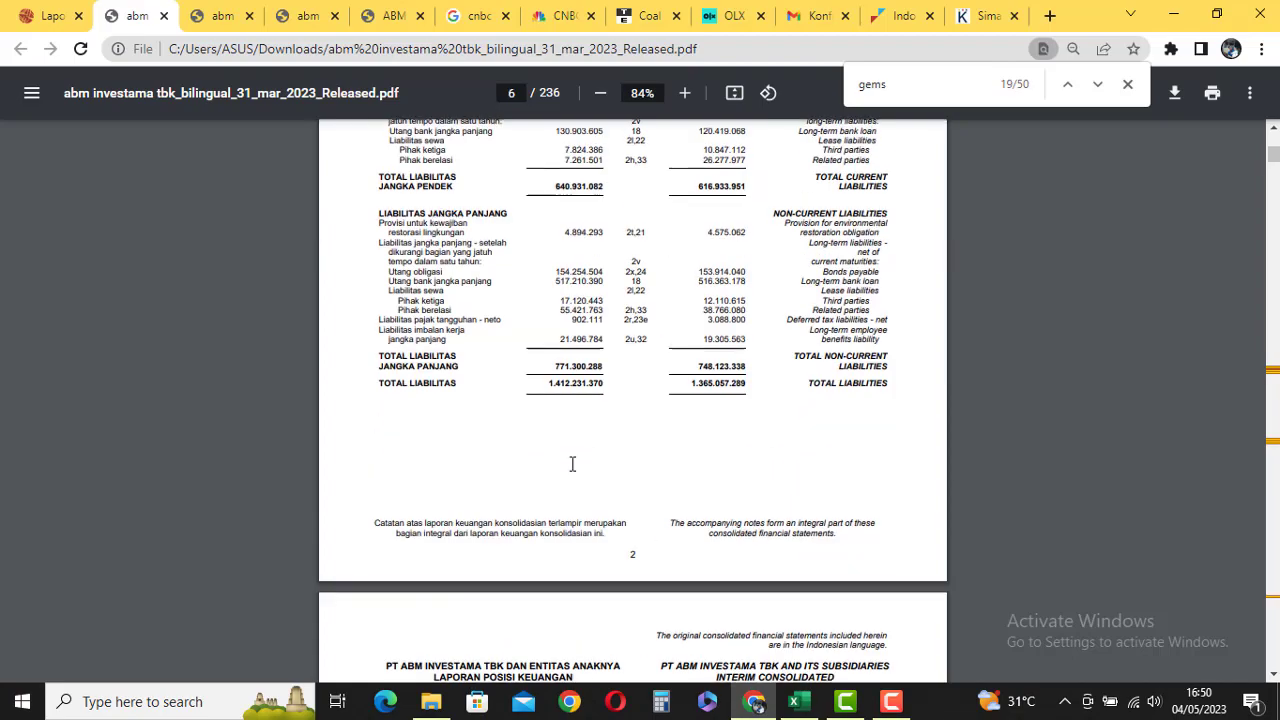
scroll(573, 464, "down", 6)
scroll(573, 464, "down", 9)
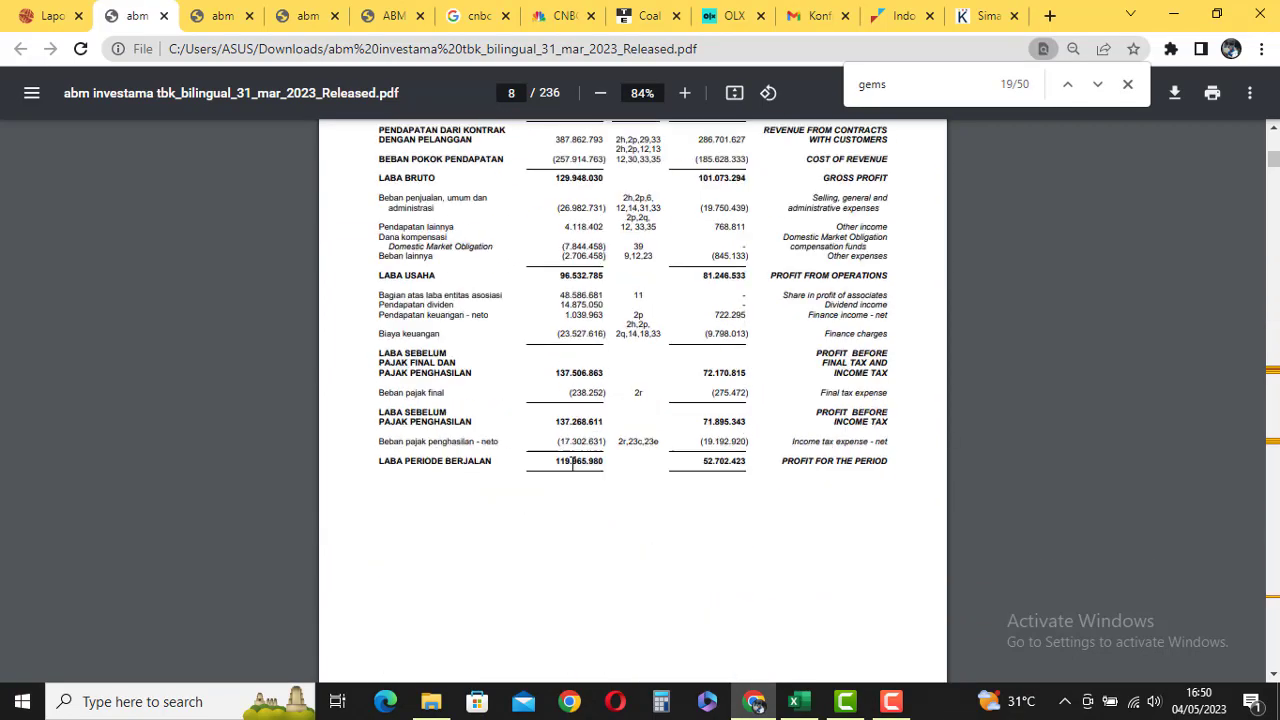
scroll(573, 464, "up", 1)
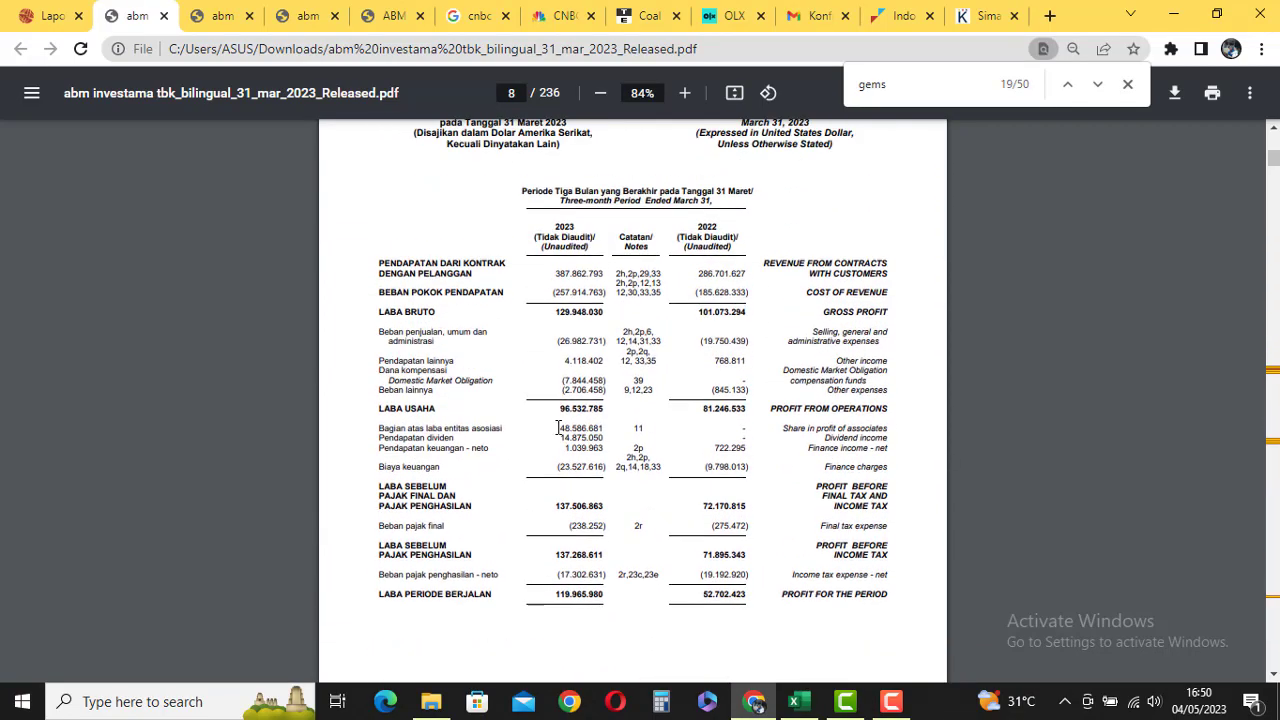
mouse_move(601, 432)
left_mouse_down()
mouse_move(619, 437)
mouse_move(609, 421)
left_mouse_up()
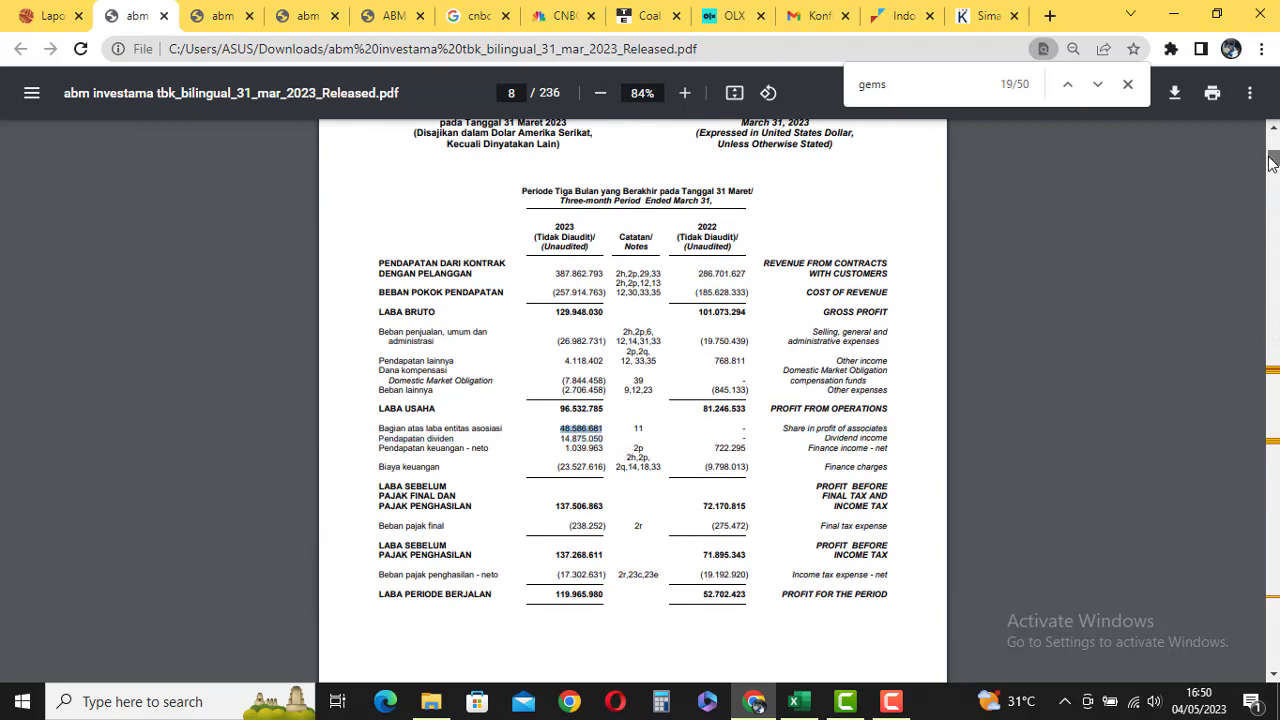
Step: Find note 11 on investments in associates and highlight the March 2023 profit share from PT Golden Energy Mines Tbk
left_click_drag(1273, 160, 1273, 397)
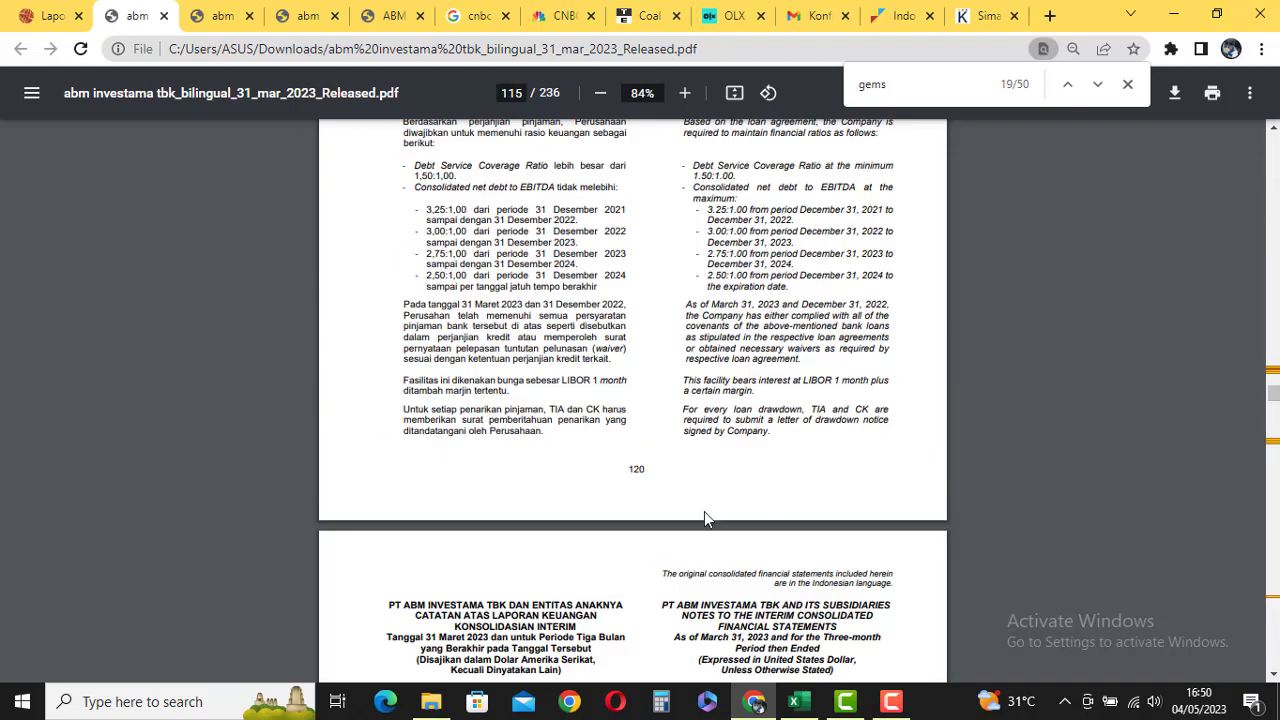
scroll(704, 511, "down", 5)
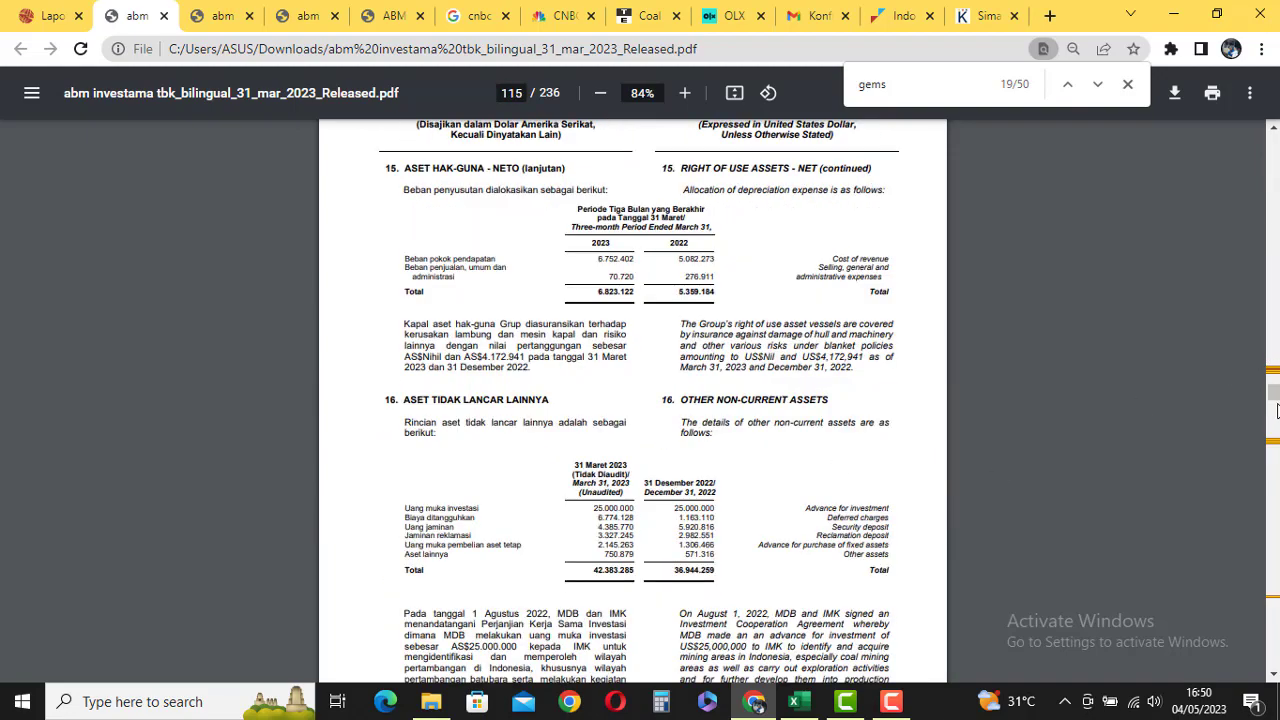
left_click_drag(1273, 392, 1273, 372)
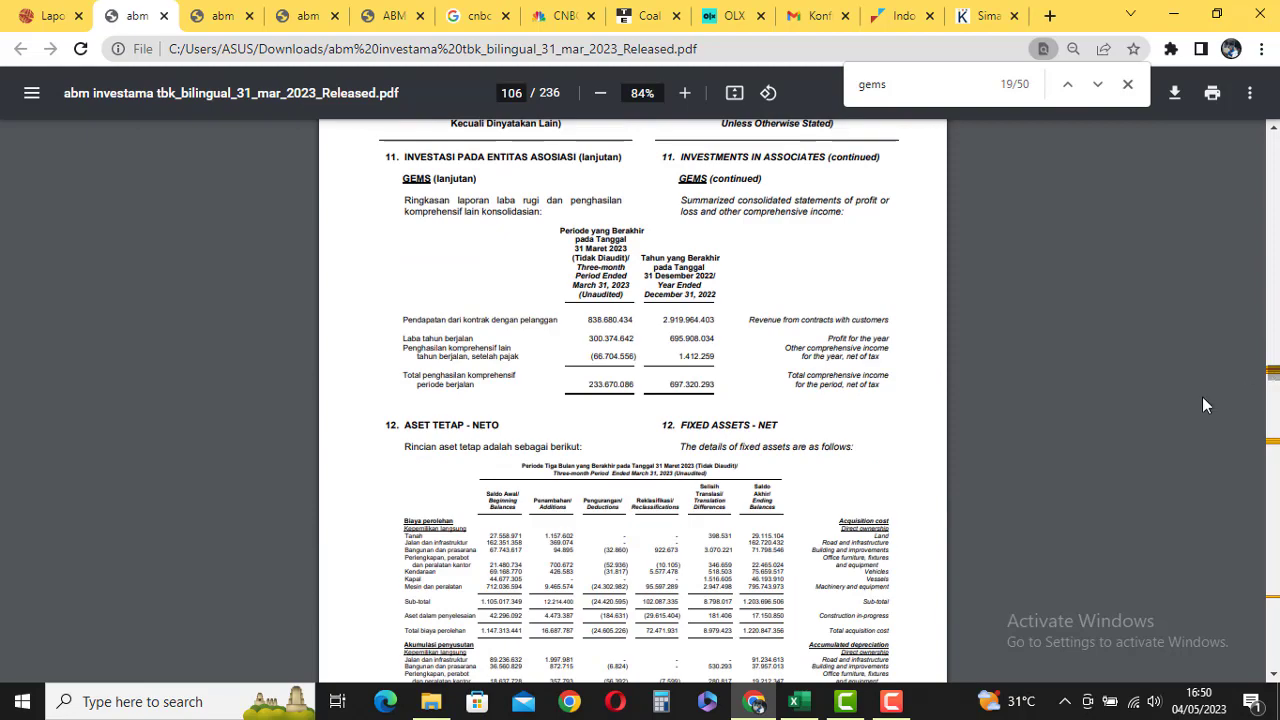
scroll(743, 407, "up", 7)
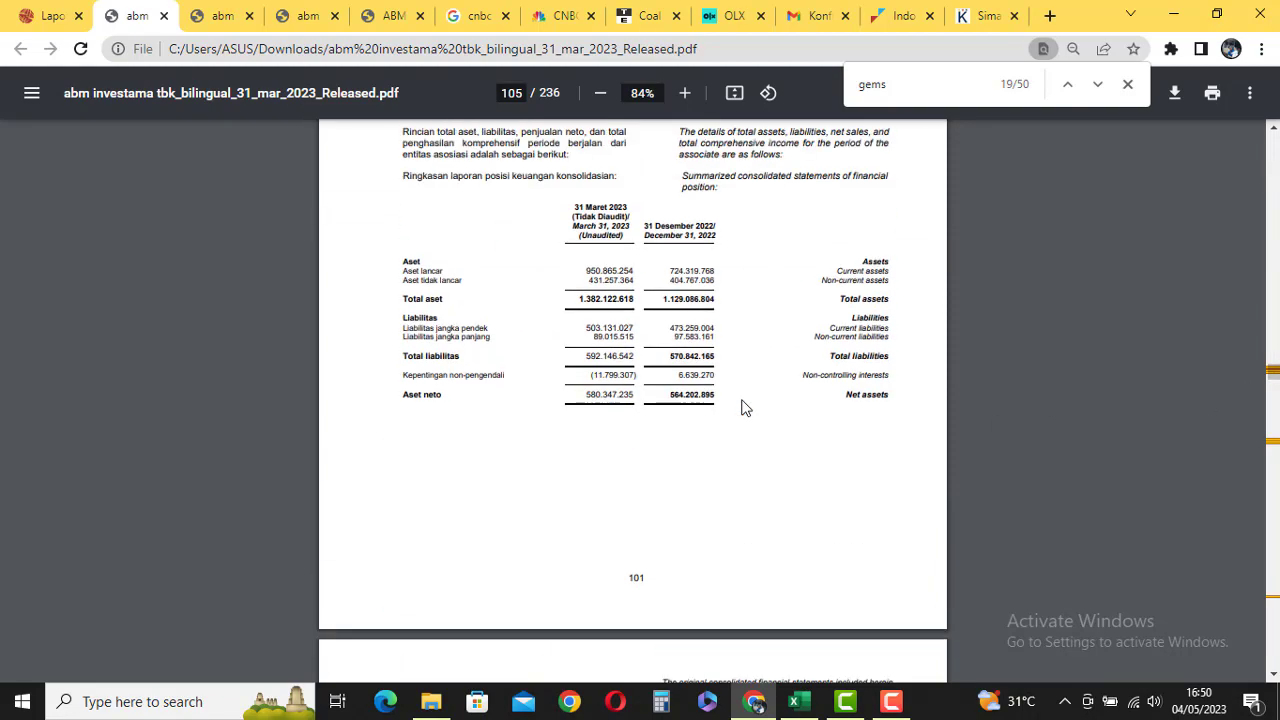
scroll(743, 407, "up", 4)
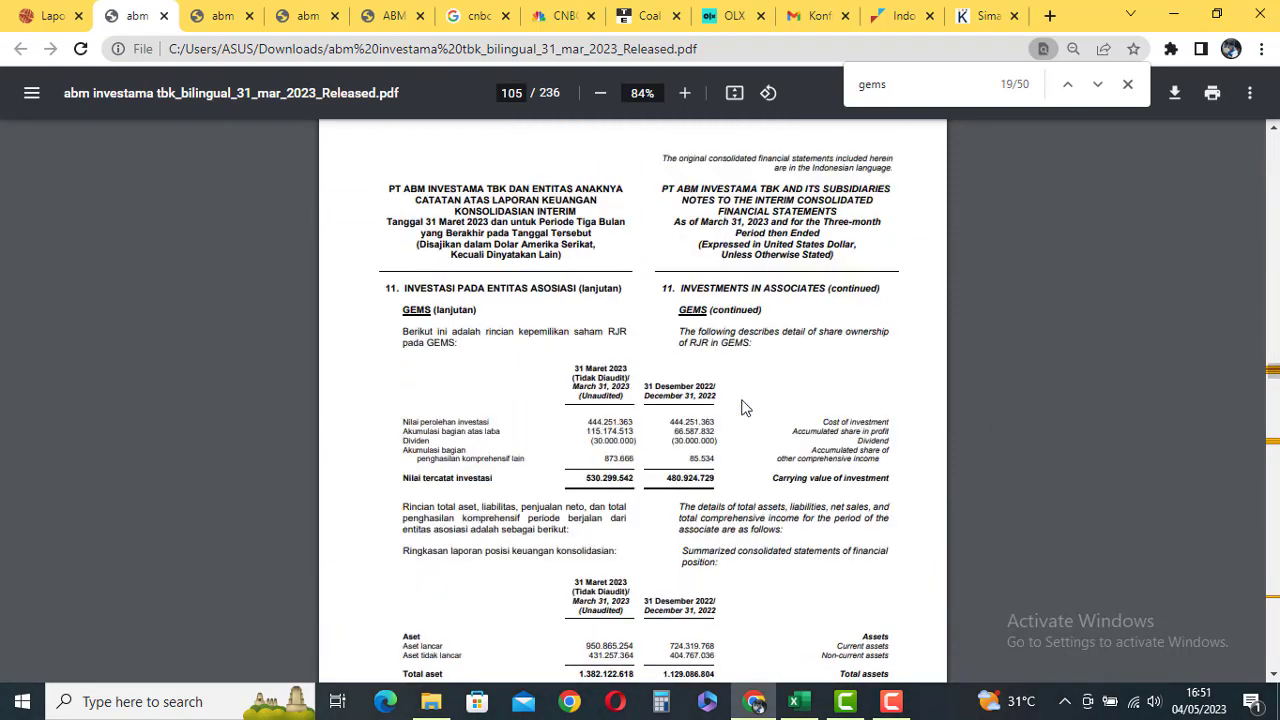
scroll(743, 407, "up", 6)
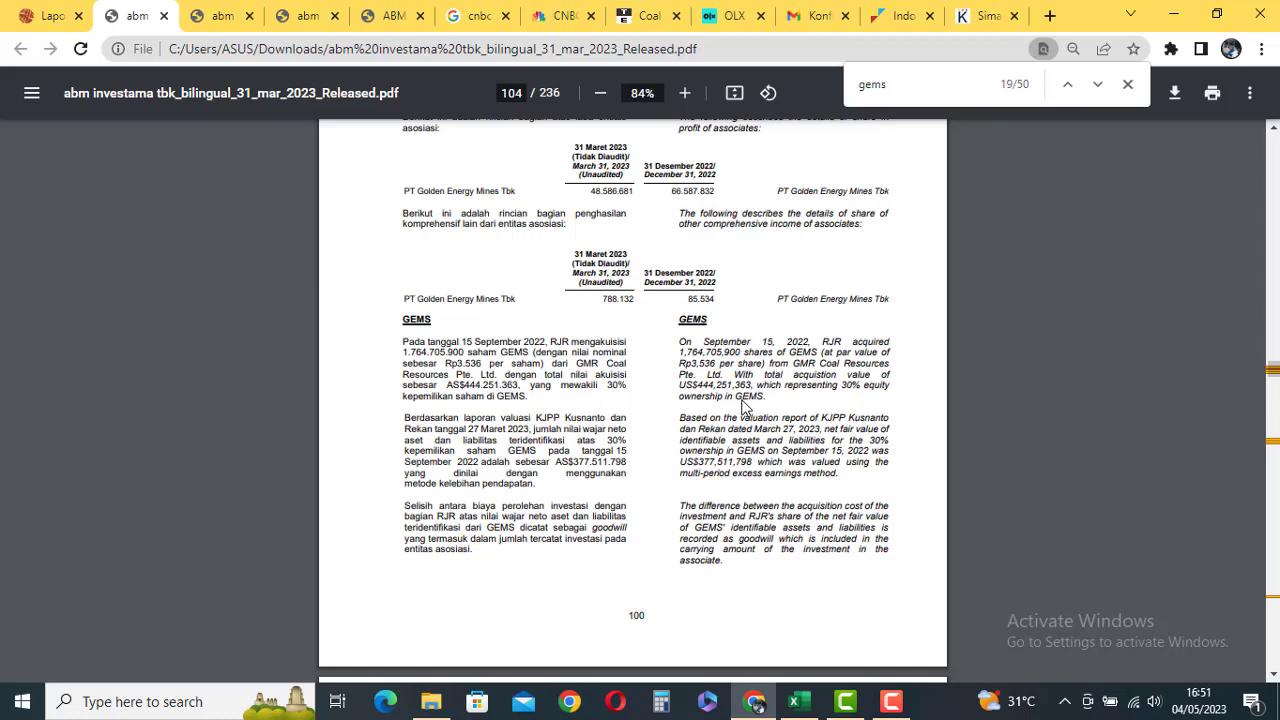
scroll(743, 407, "up", 1)
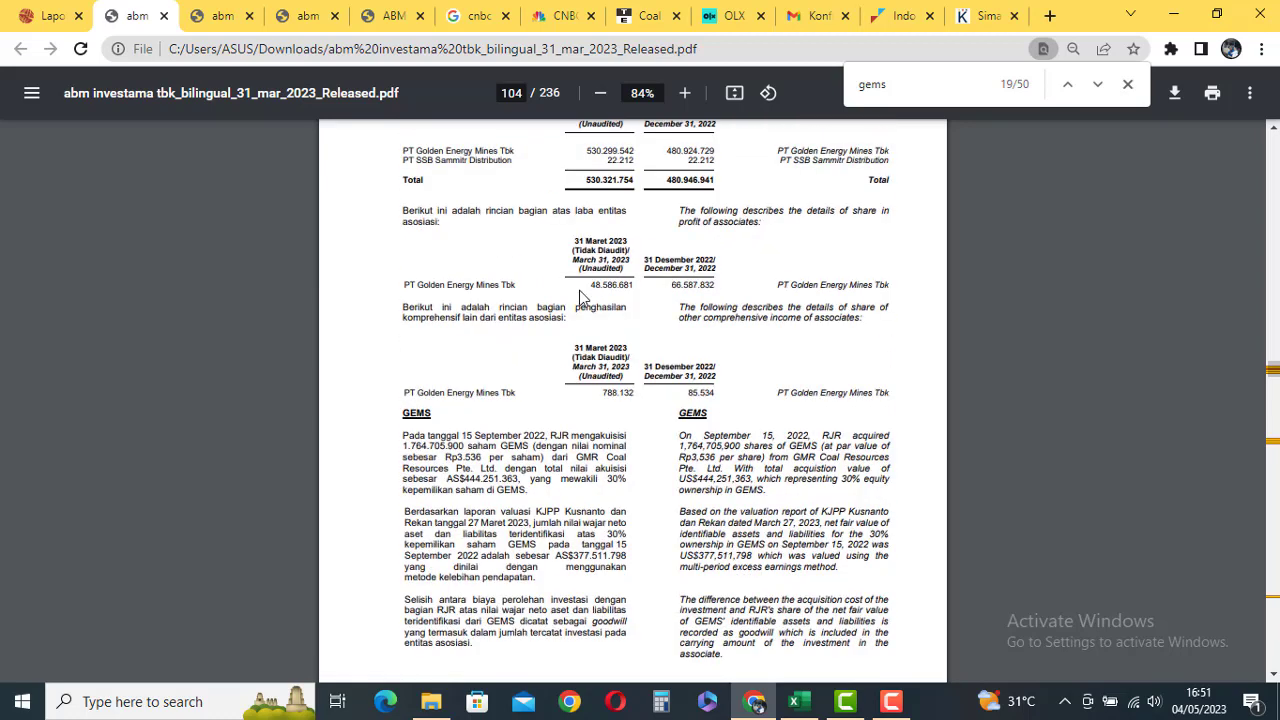
left_click_drag(590, 286, 631, 288)
scroll(655, 315, "up", 1)
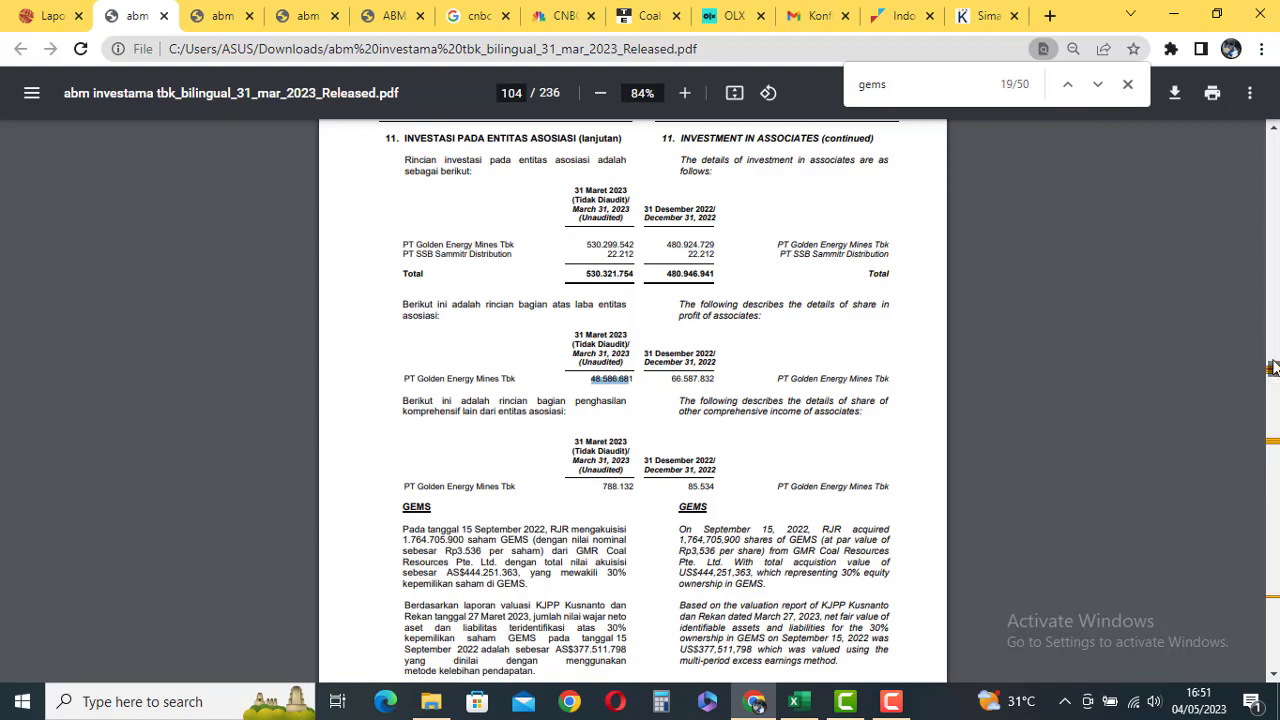
Step: Return to the income statement on page 8 of the report and highlight the 2023 finance charges
left_click_drag(1274, 367, 1265, 170)
scroll(1110, 270, "up", 5)
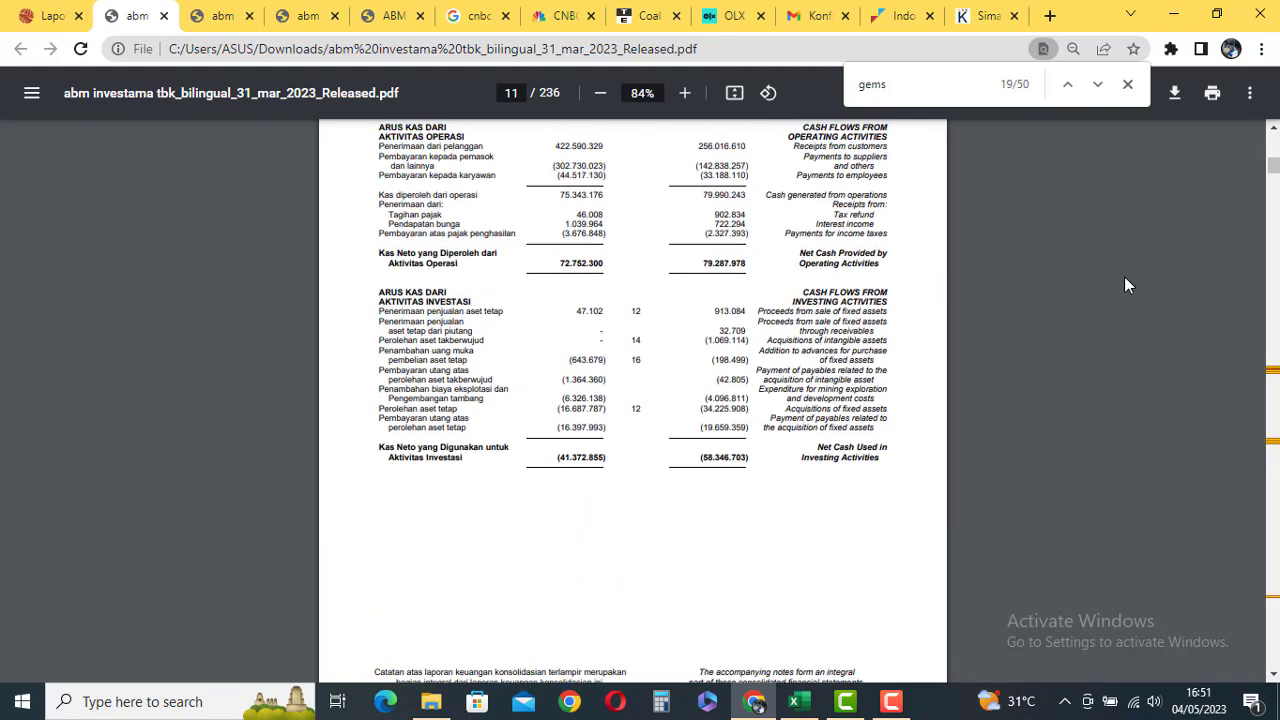
scroll(1099, 320, "up", 5)
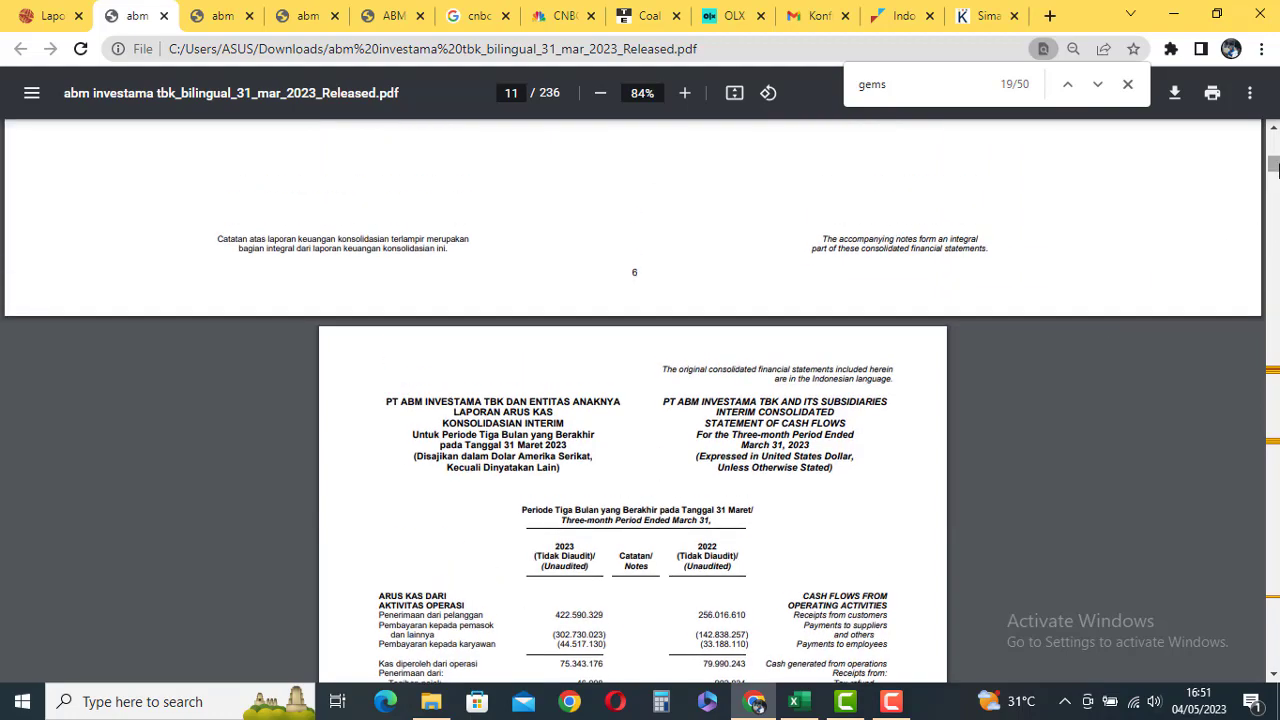
left_click_drag(1274, 168, 1273, 163)
scroll(685, 455, "down", 2)
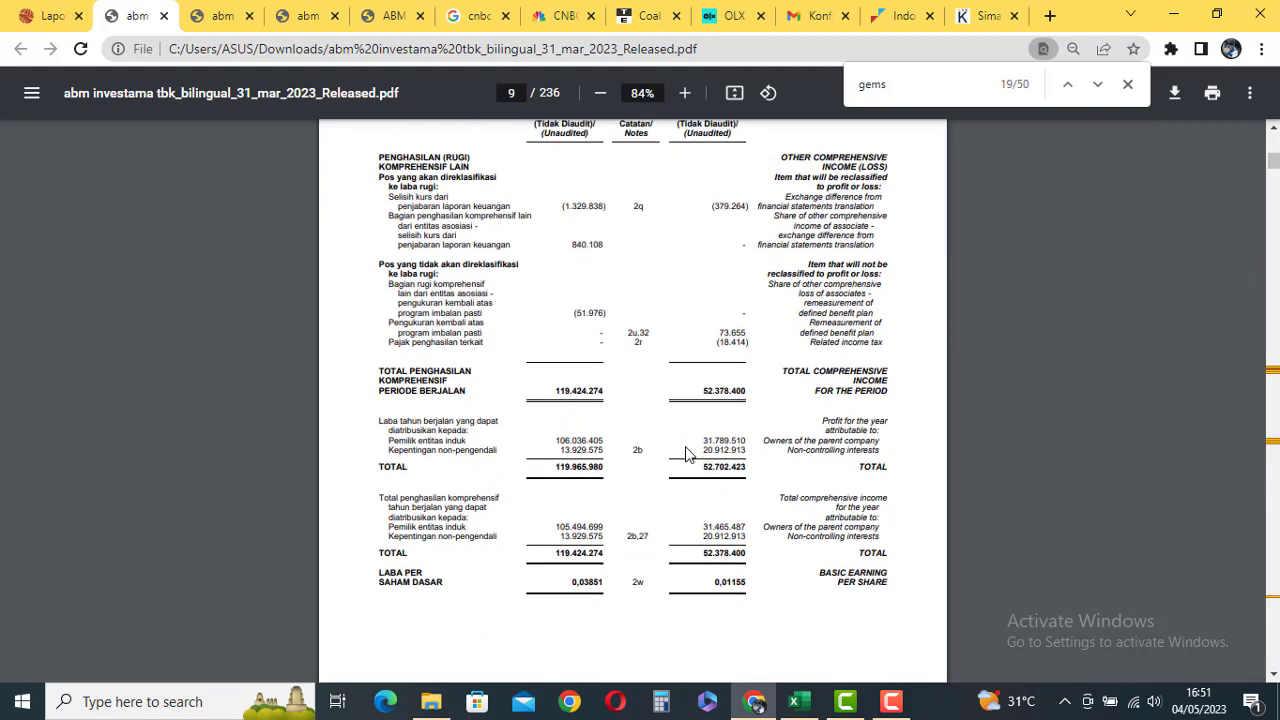
scroll(685, 455, "down", 5)
scroll(687, 467, "up", 6)
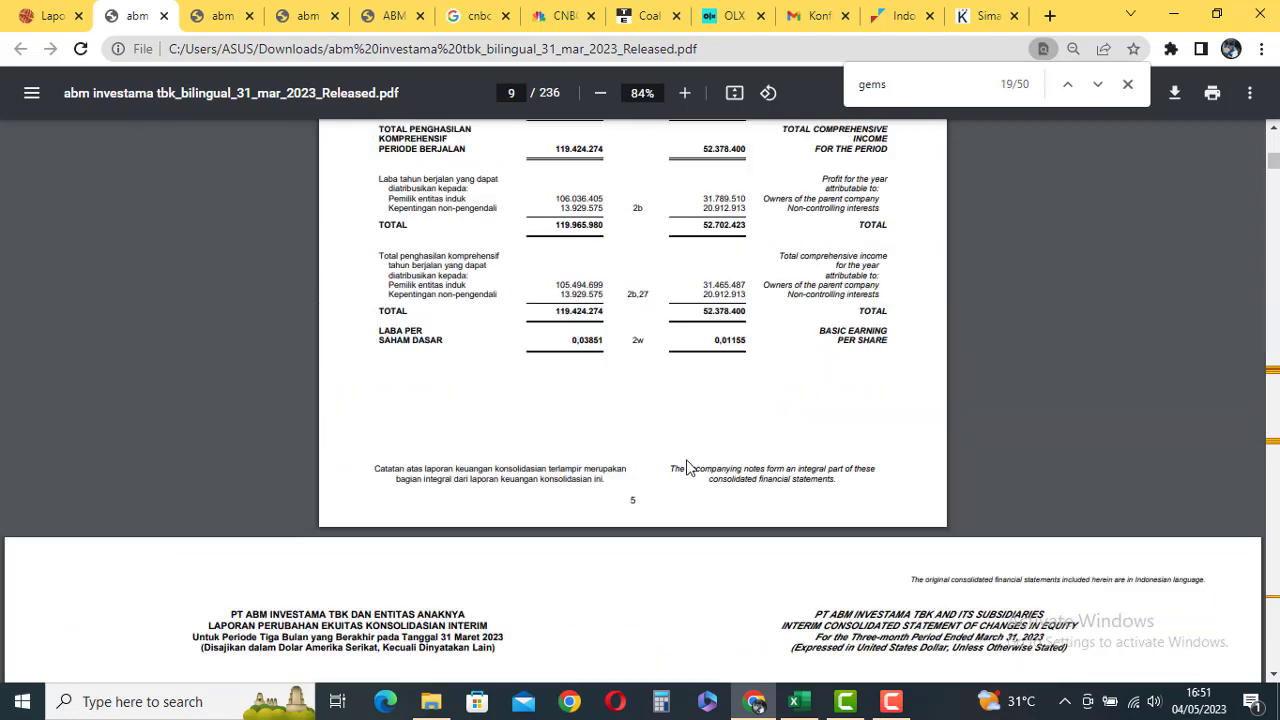
scroll(687, 467, "up", 5)
scroll(686, 472, "up", 4)
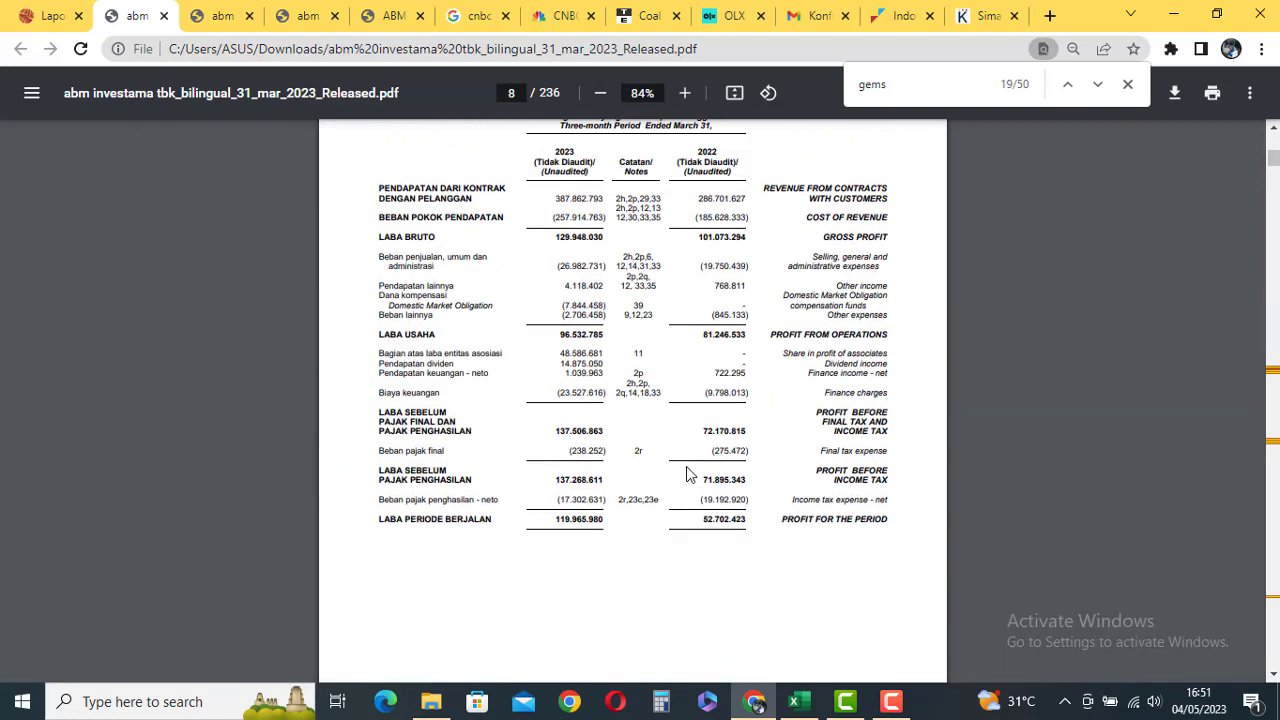
left_click_drag(582, 393, 608, 398)
Step: Check the May 2023 coal price on the Chrome chart, and examine the Q1 2023 PBV and PER and the FY 2018 PER formula in Excel
left_click(645, 15)
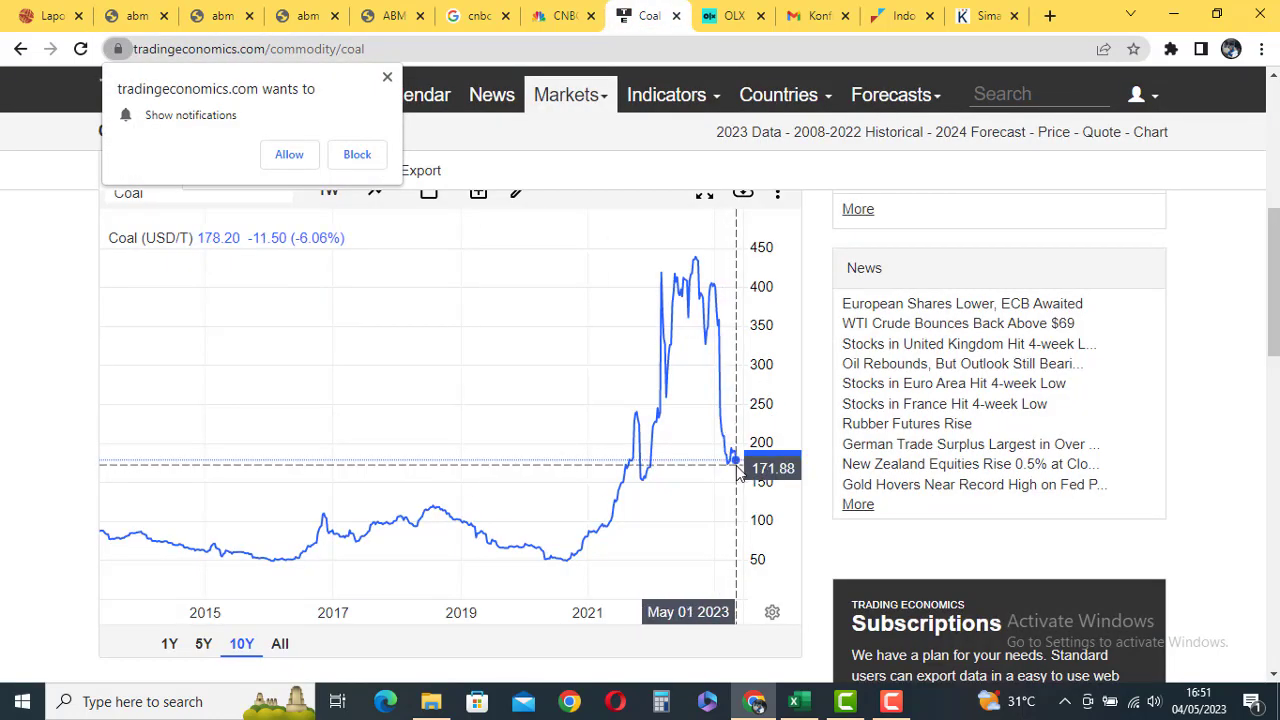
left_click(797, 702)
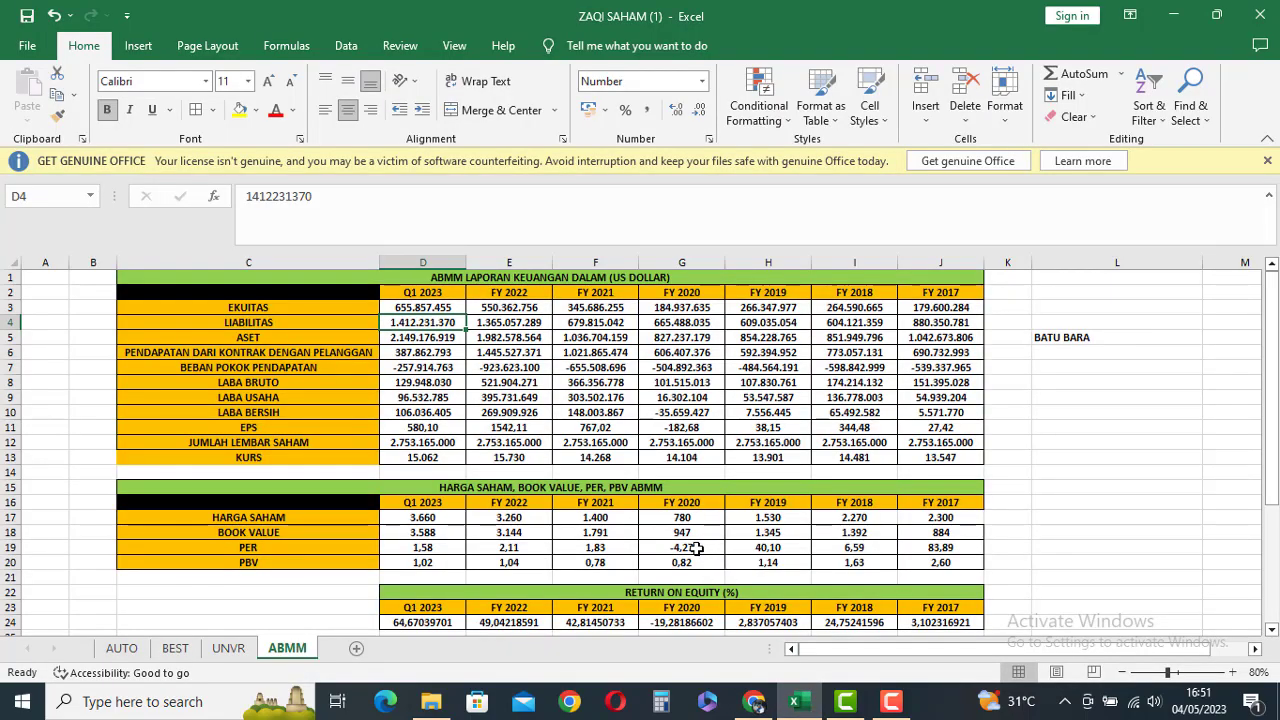
scroll(459, 532, "down", 1)
scroll(459, 532, "up", 1)
left_click(442, 563)
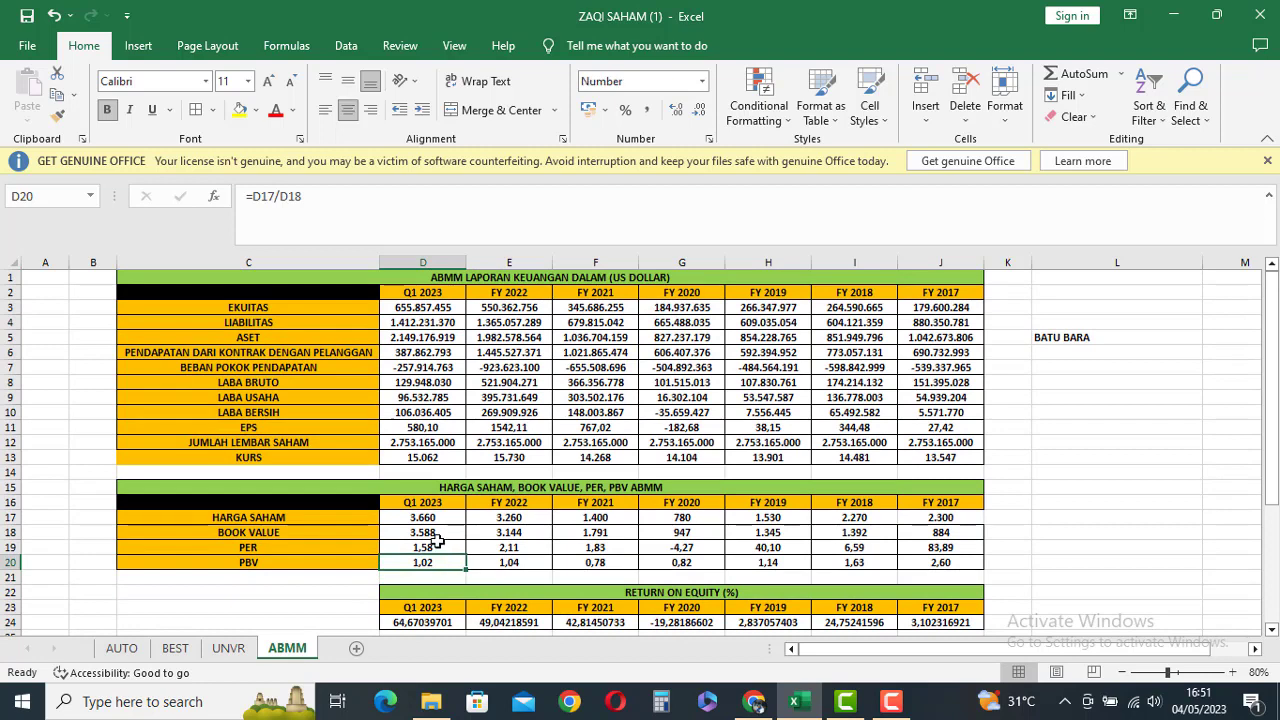
left_click(437, 545)
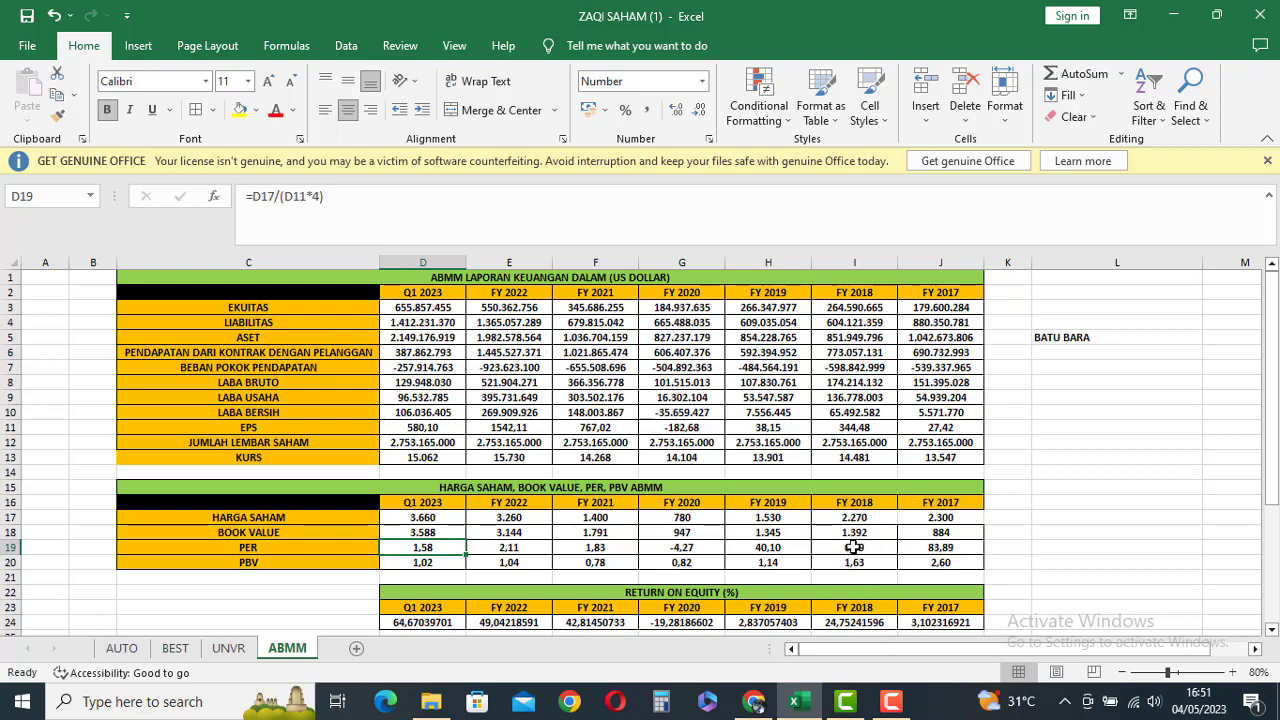
double_click(854, 547)
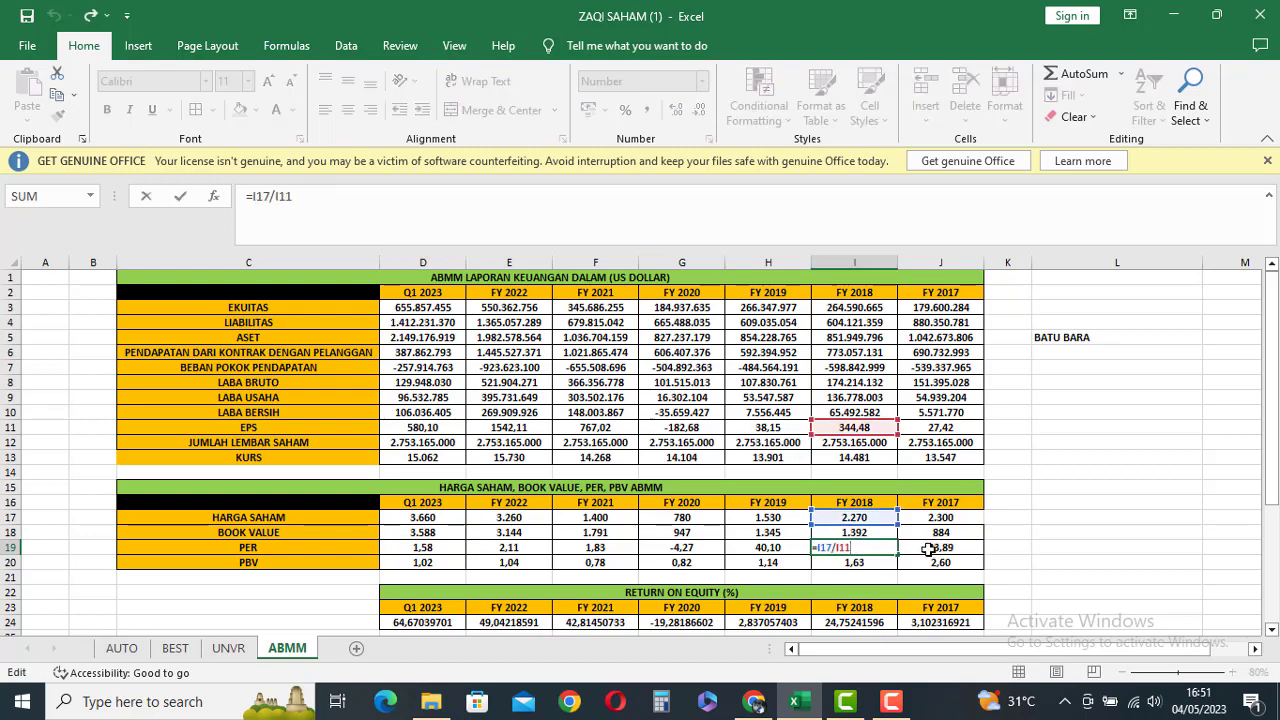
key("Return")
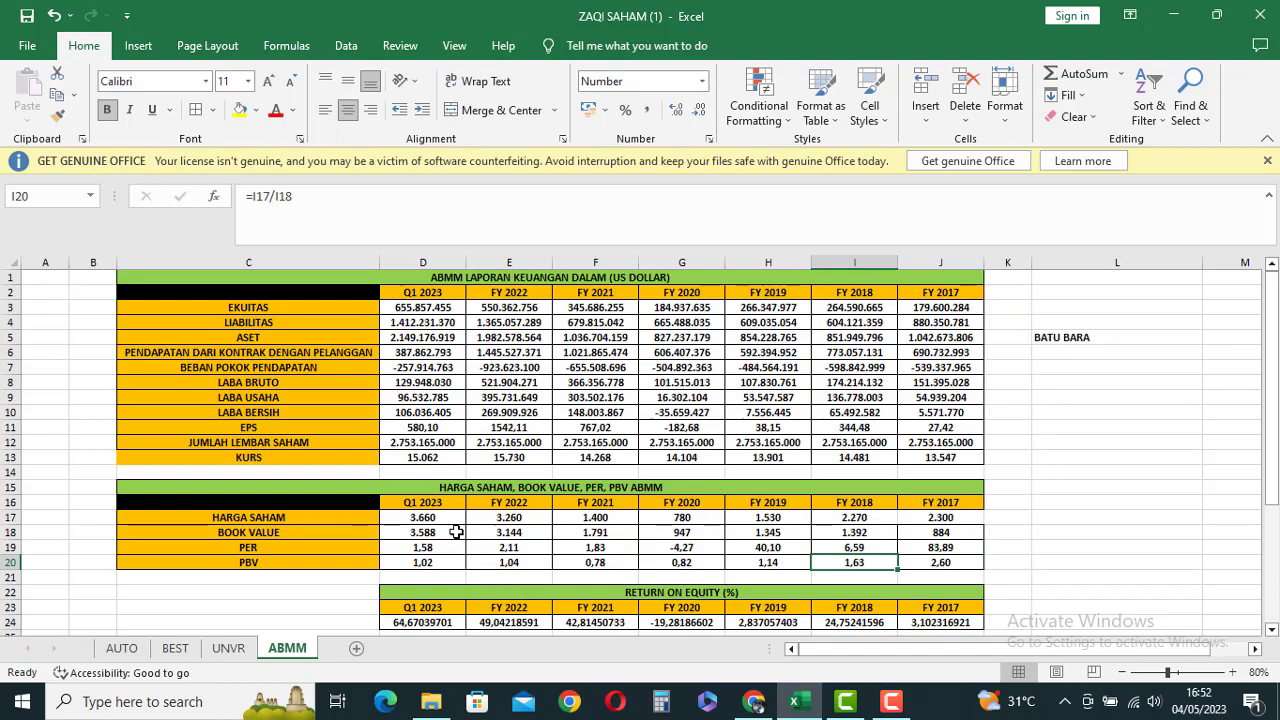
Step: Review ABMM's return on equity, net profit margin and return on assets tables, and inspect the Q1 2023 gross profit margin formula
scroll(443, 535, "down", 3)
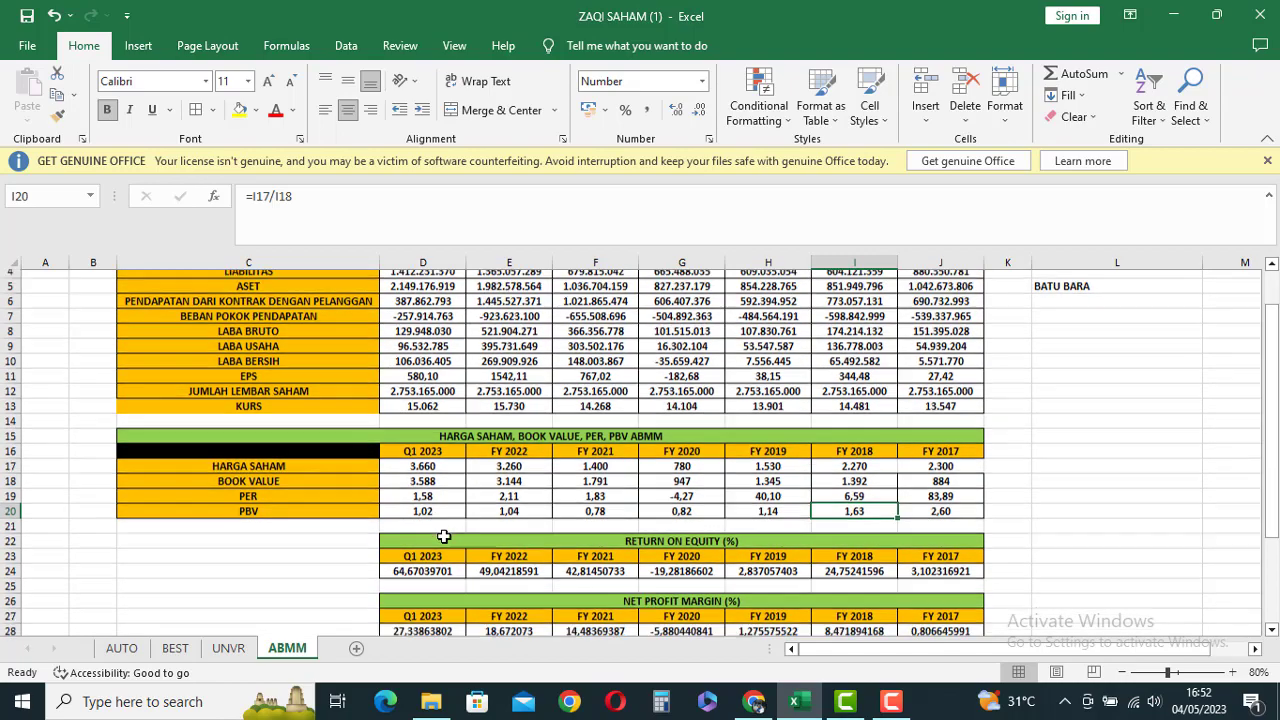
scroll(445, 540, "down", 3)
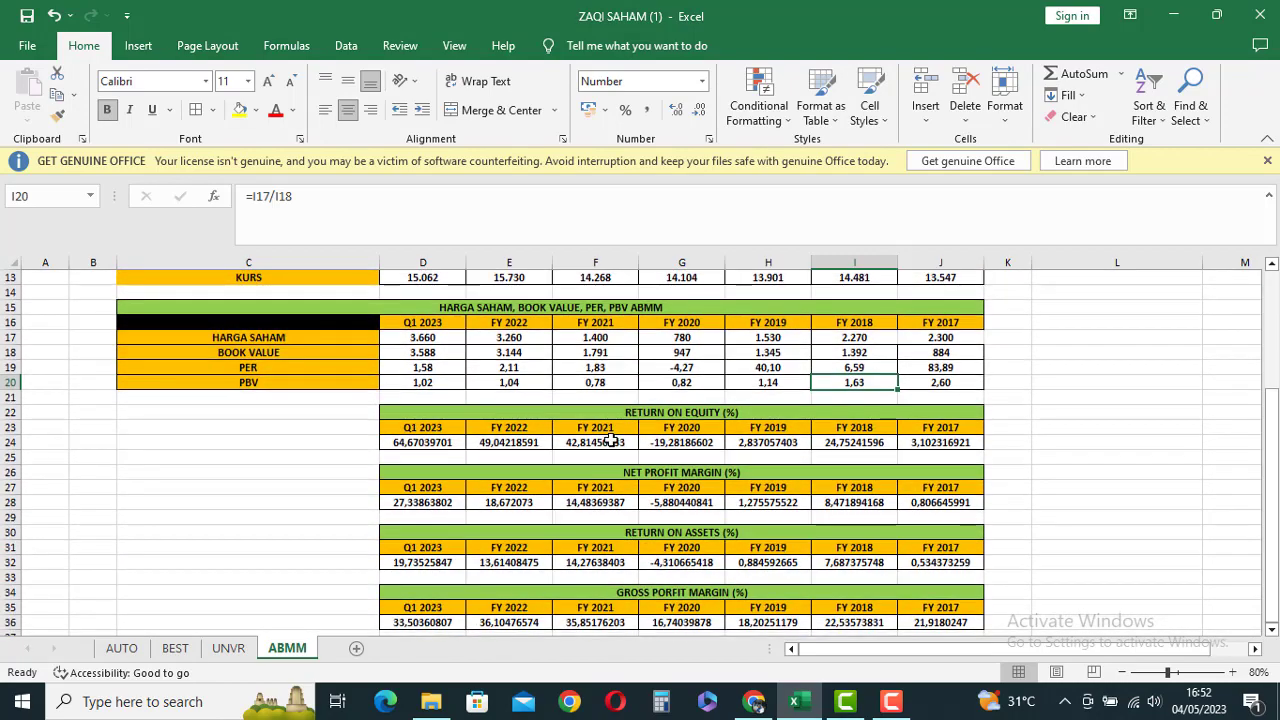
scroll(612, 450, "down", 3)
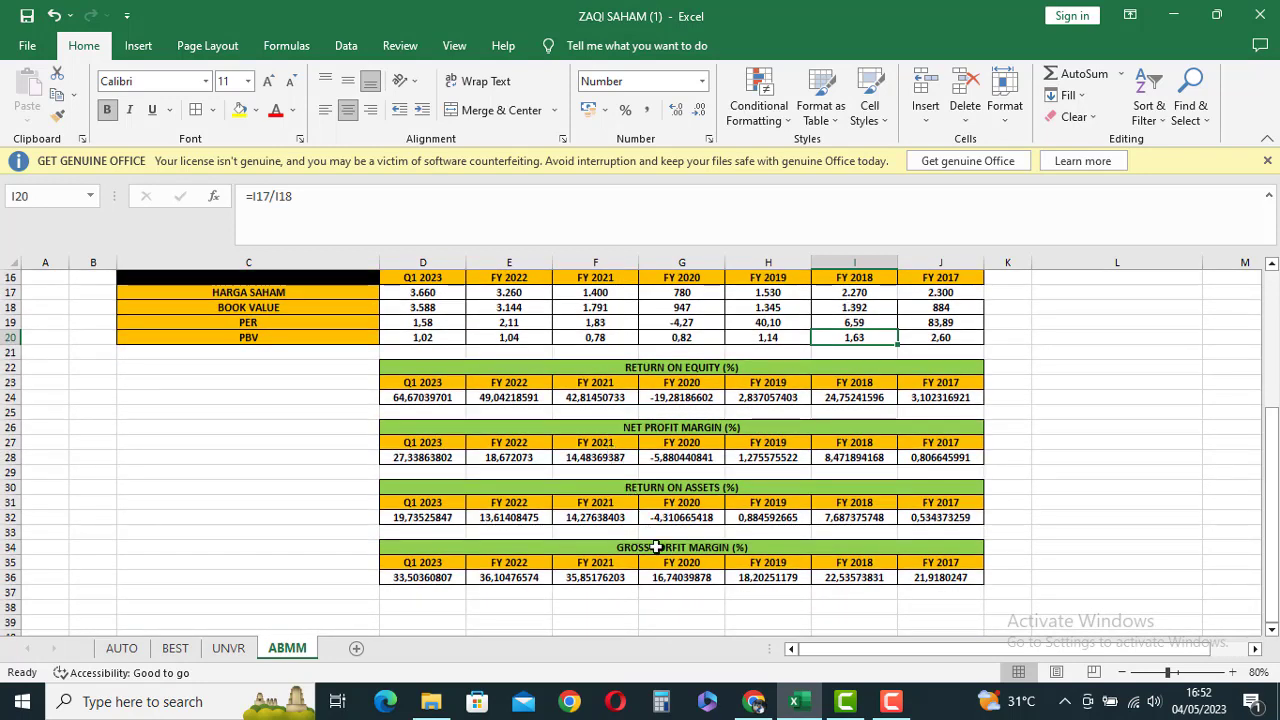
left_click(446, 578)
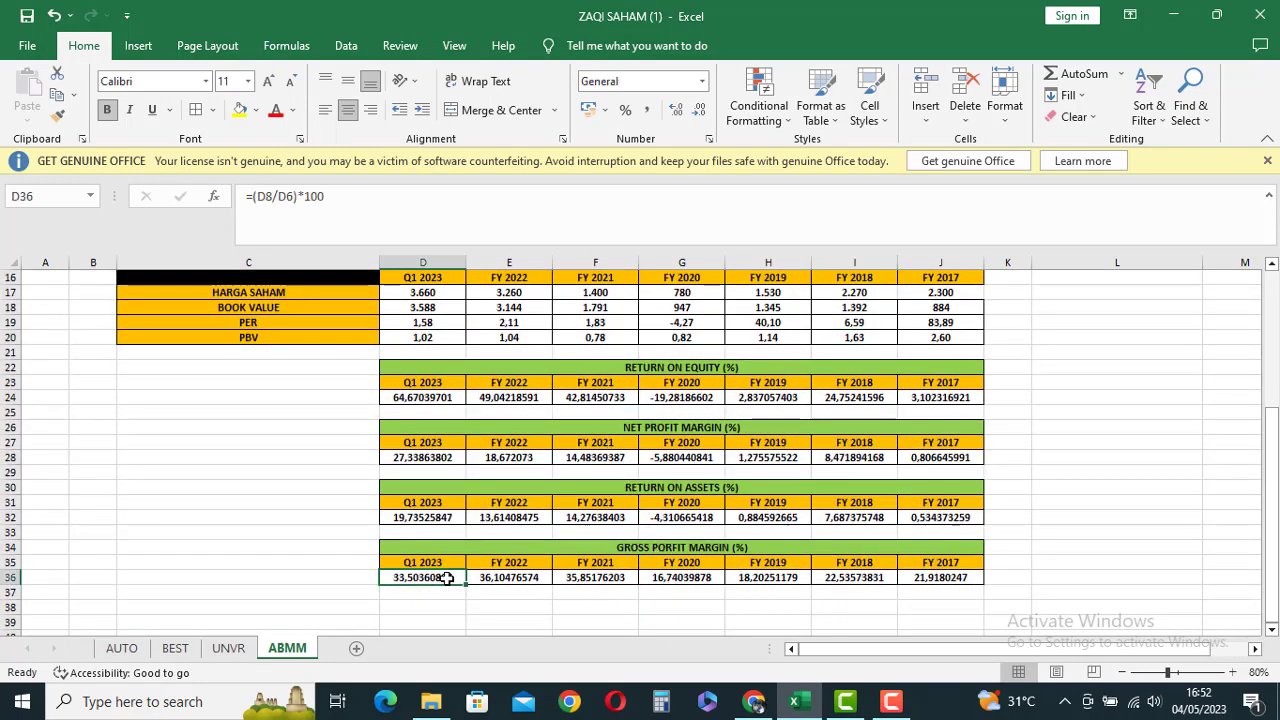
Step: Inspect the Q1 2023 return on assets and net profit margin formulas, and check the coal price chart in Chrome
left_click(428, 517)
left_click(428, 455)
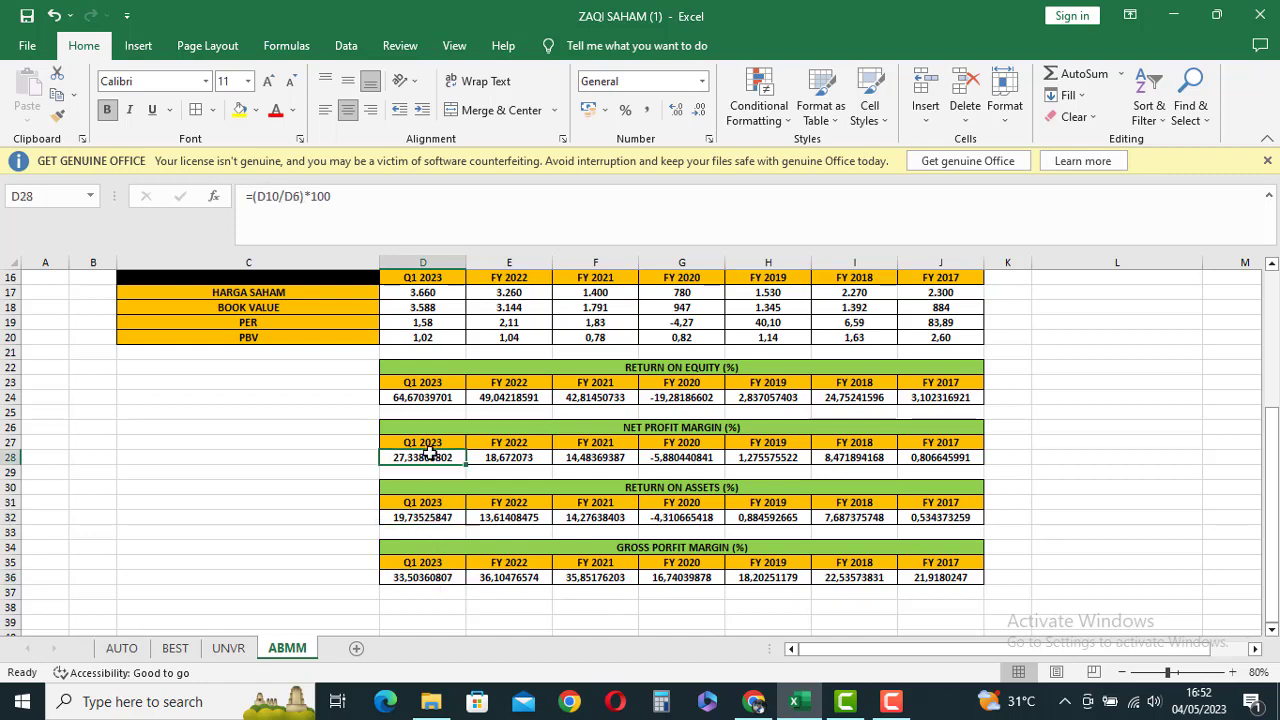
left_click(755, 702)
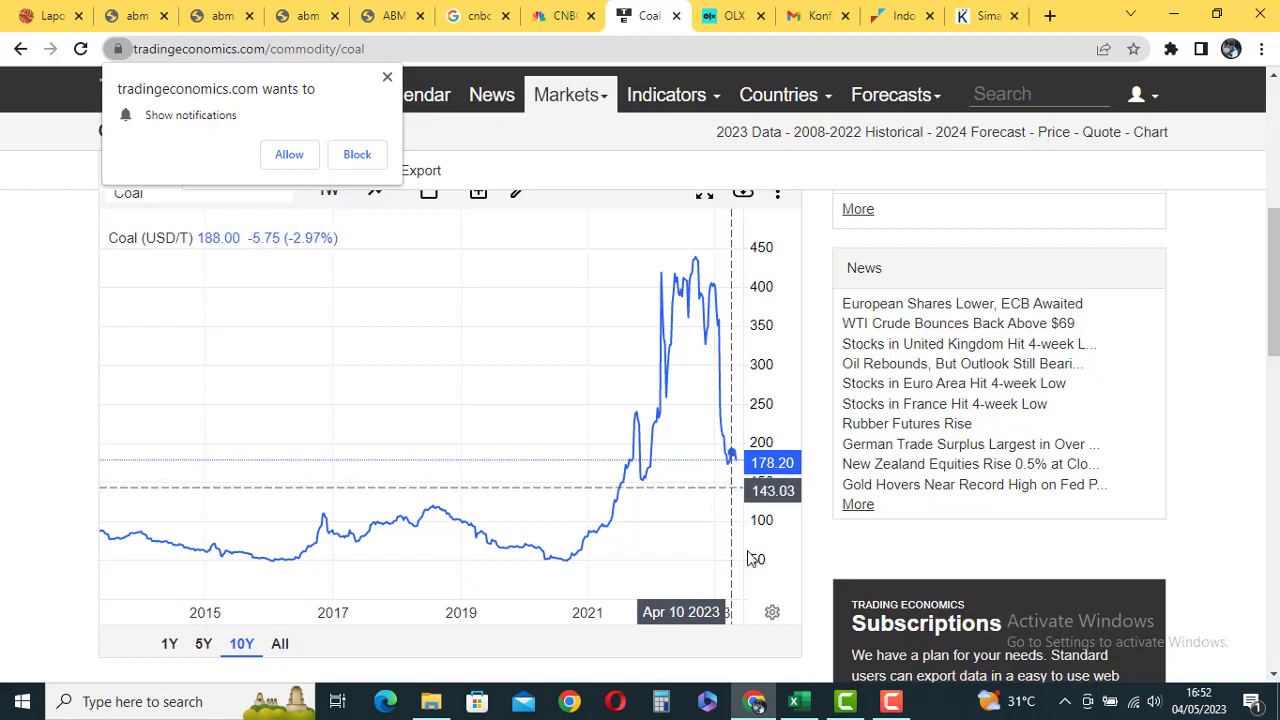
Step: Return to Excel and enter the note "1. LK Q1 (BAGUS)" in L7, beneath the BATU BARA note
left_click(795, 701)
scroll(960, 527, "up", 2)
scroll(960, 527, "up", 3)
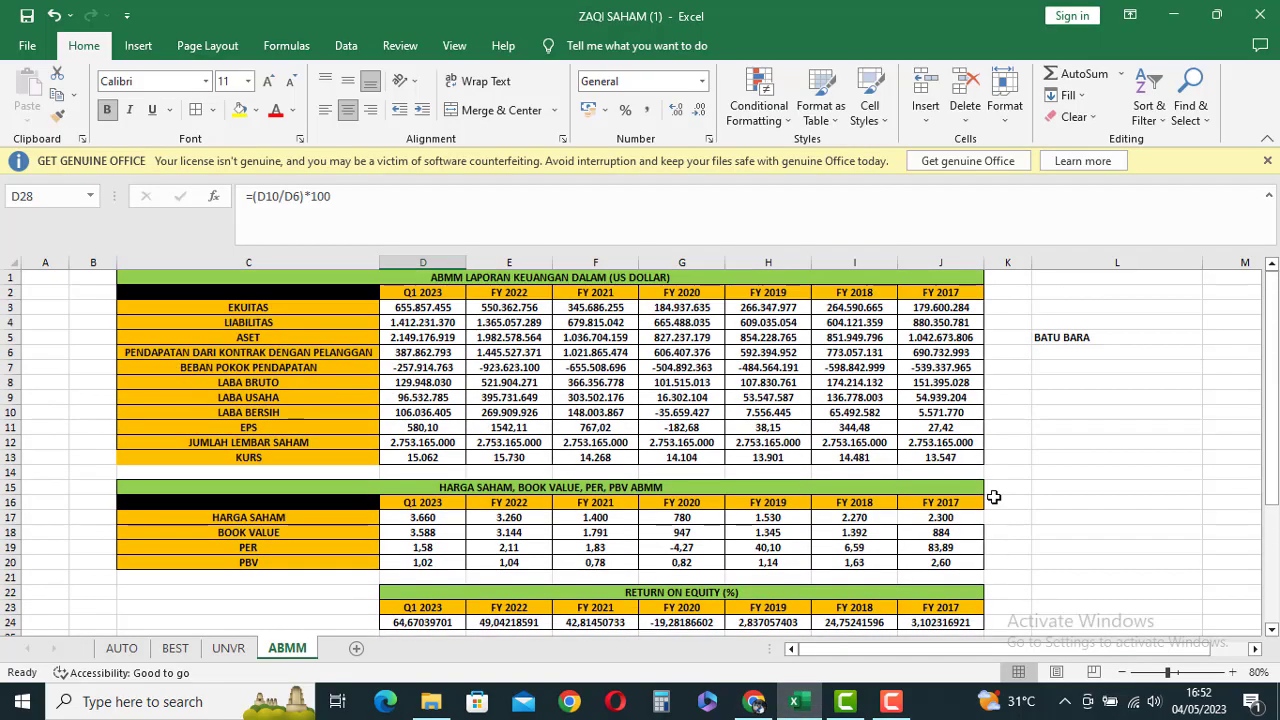
left_click(1057, 368)
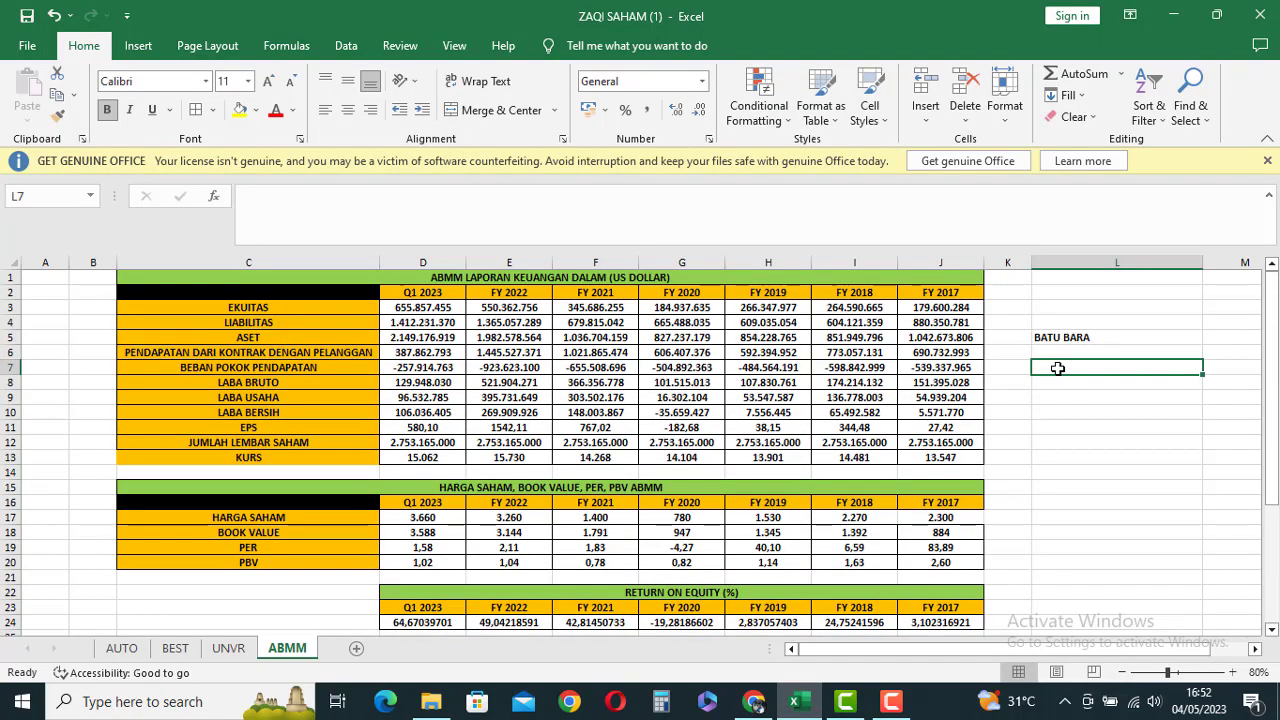
type("1. LK")
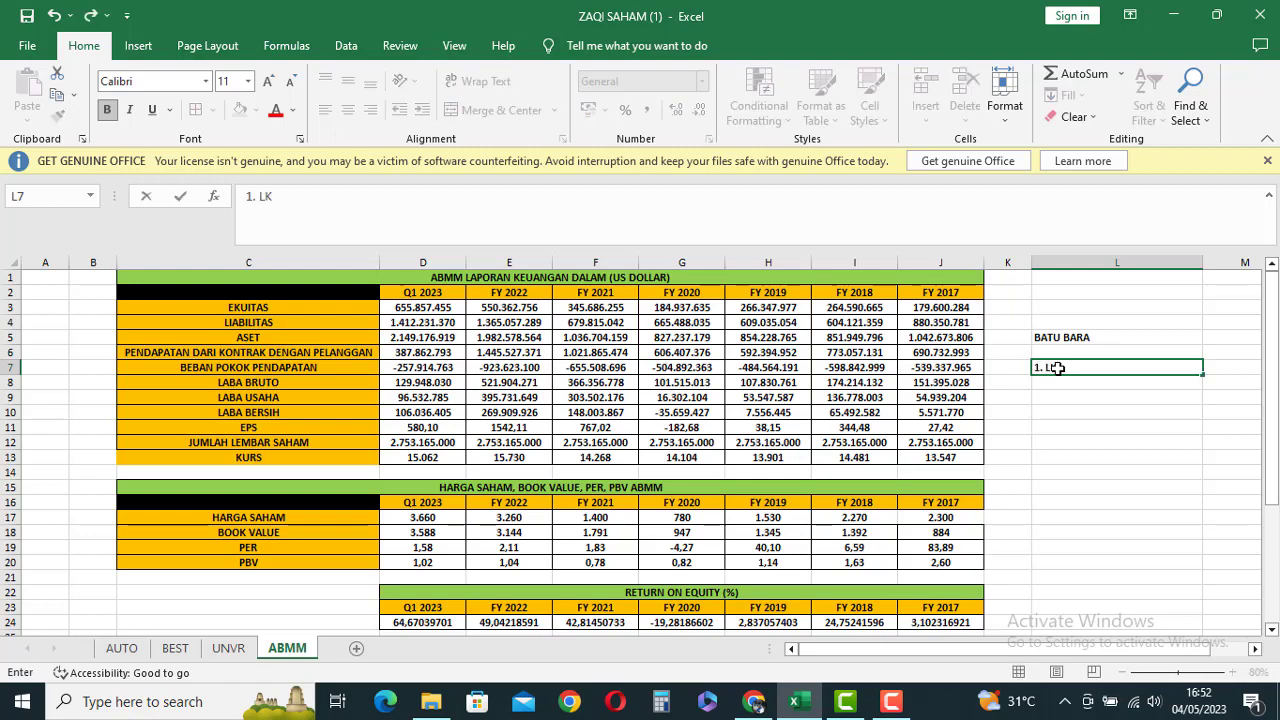
type(" Q1 (BAGUS)")
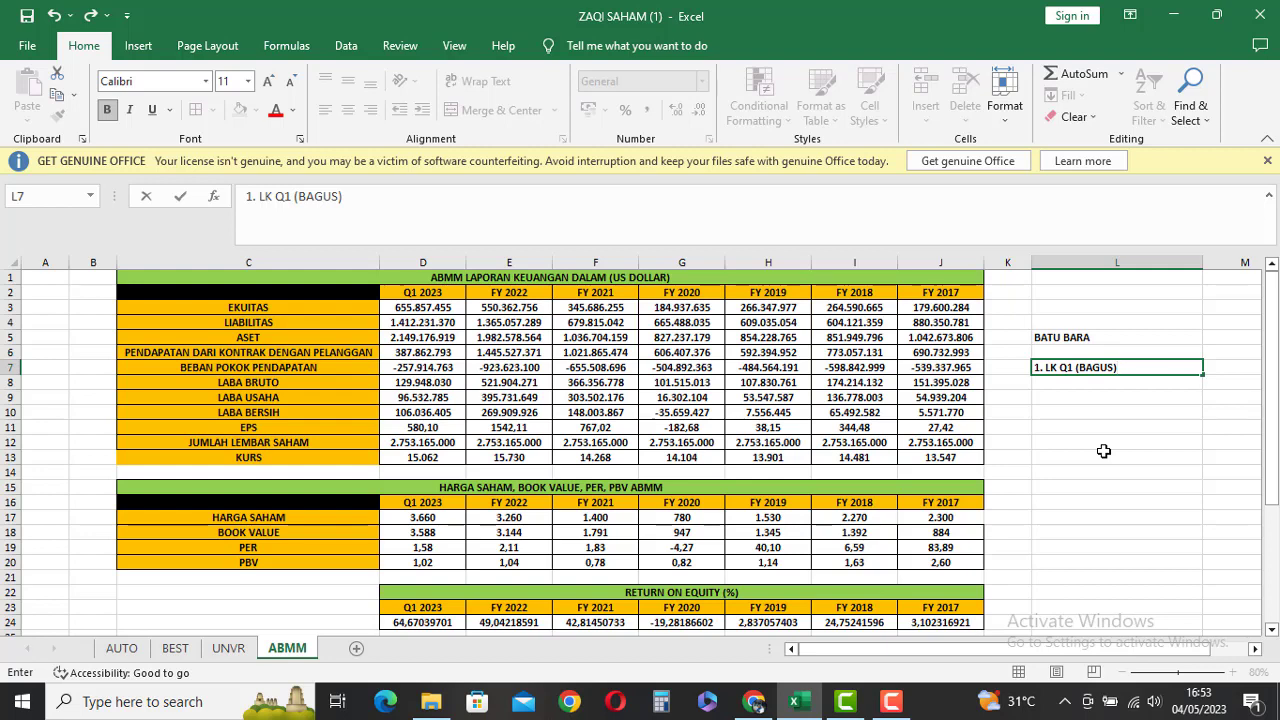
left_click(1074, 368)
Step: Add the second note "2. DIVIDEN" in L8
left_click(1130, 383)
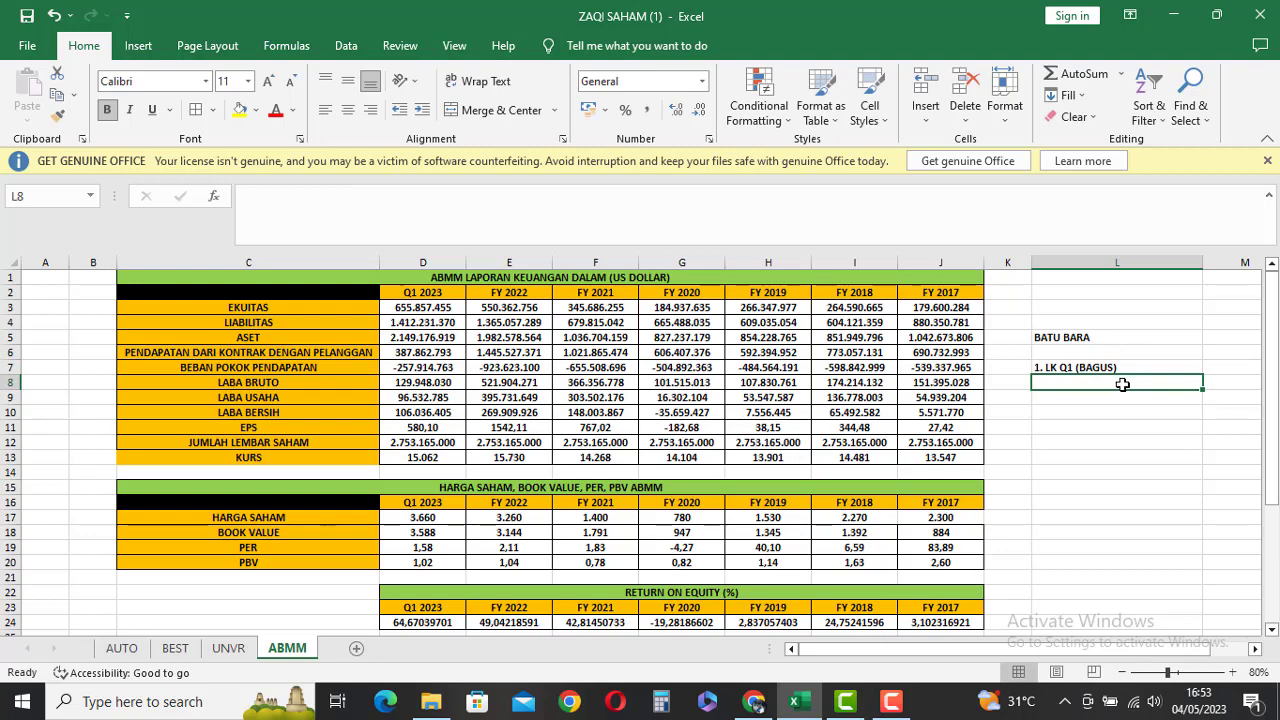
type("2.")
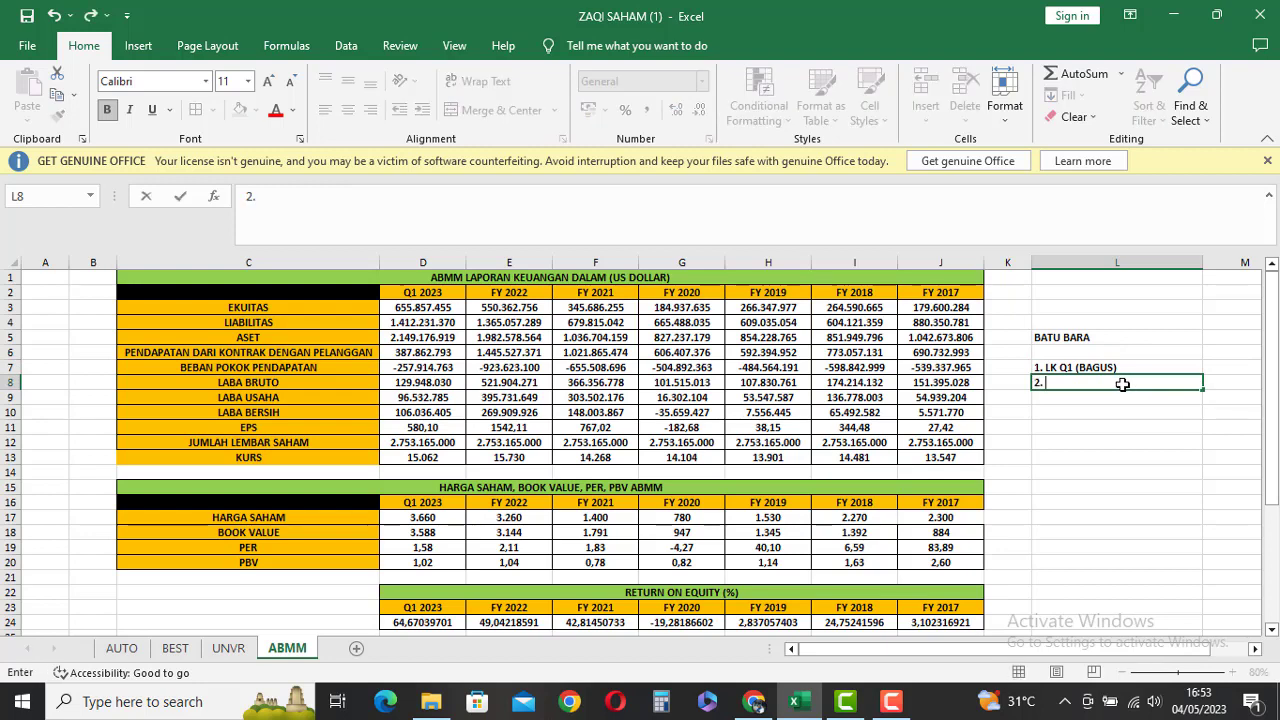
type(" DIVIDEN")
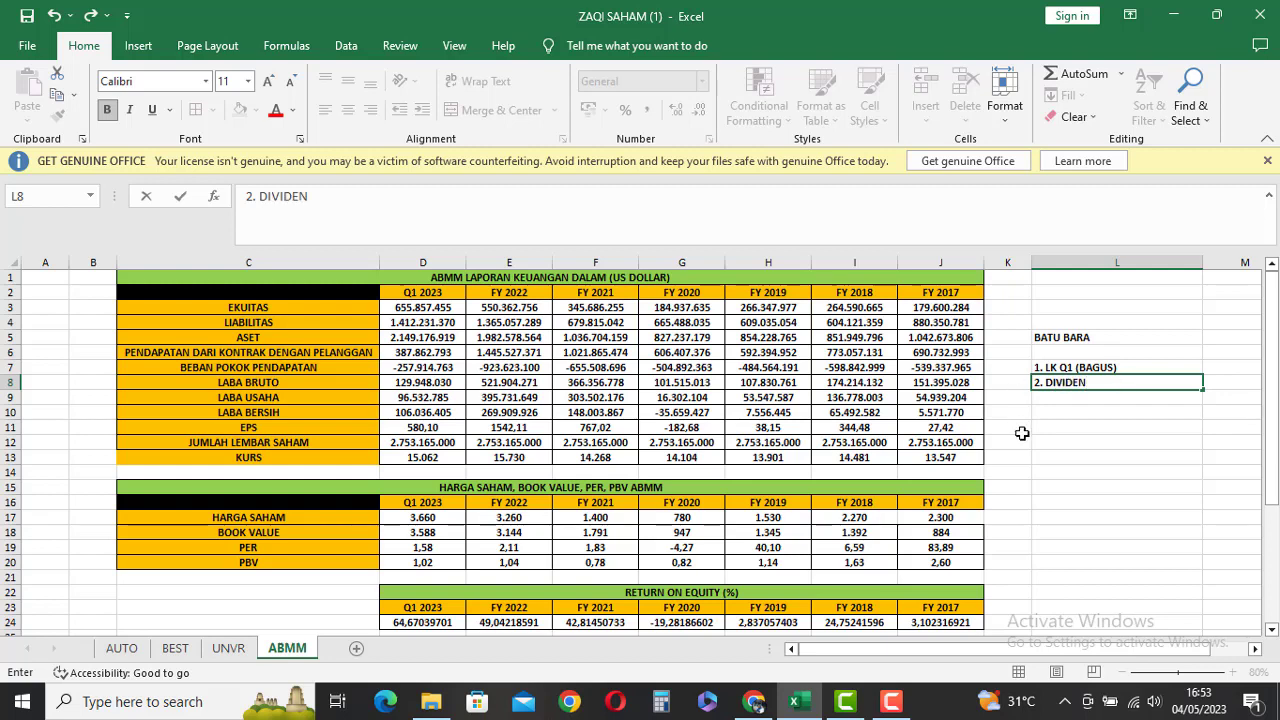
left_click(1093, 413)
Step: Enter 30 in L11 and 1542 in L12 below the notes, and clear the 30 from L11
left_click(1110, 430)
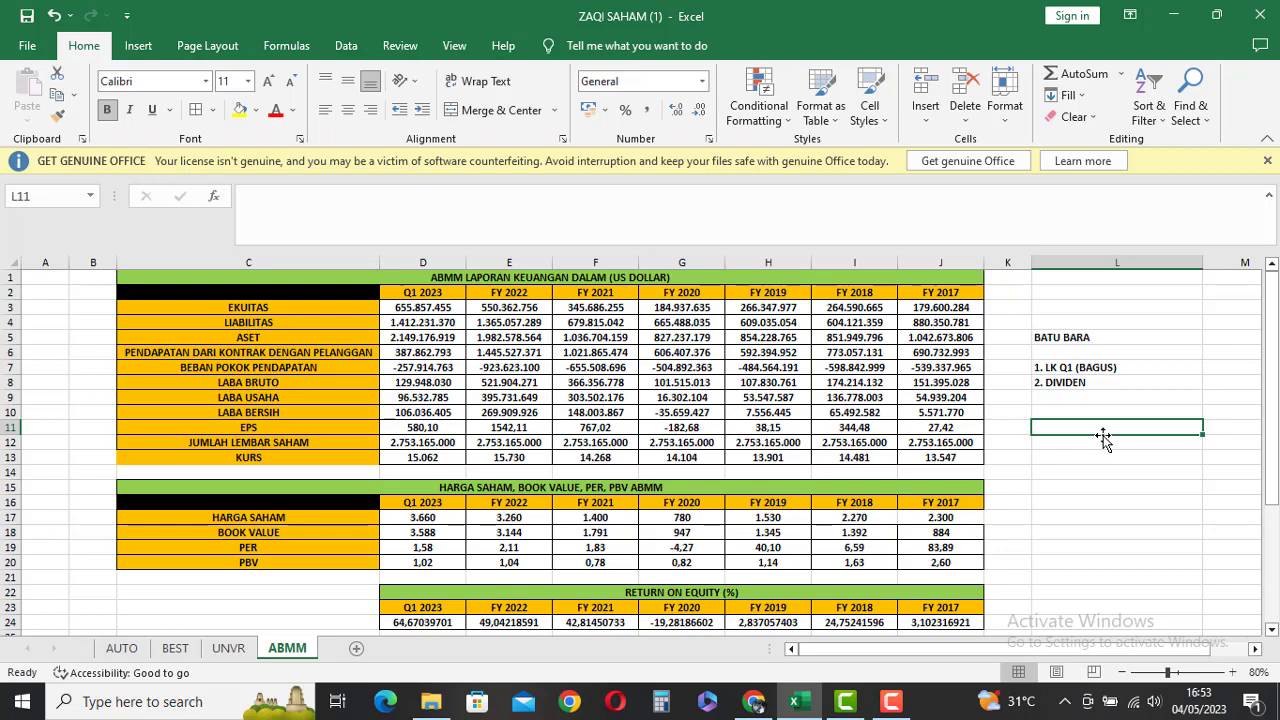
scroll(860, 540, "right", 3)
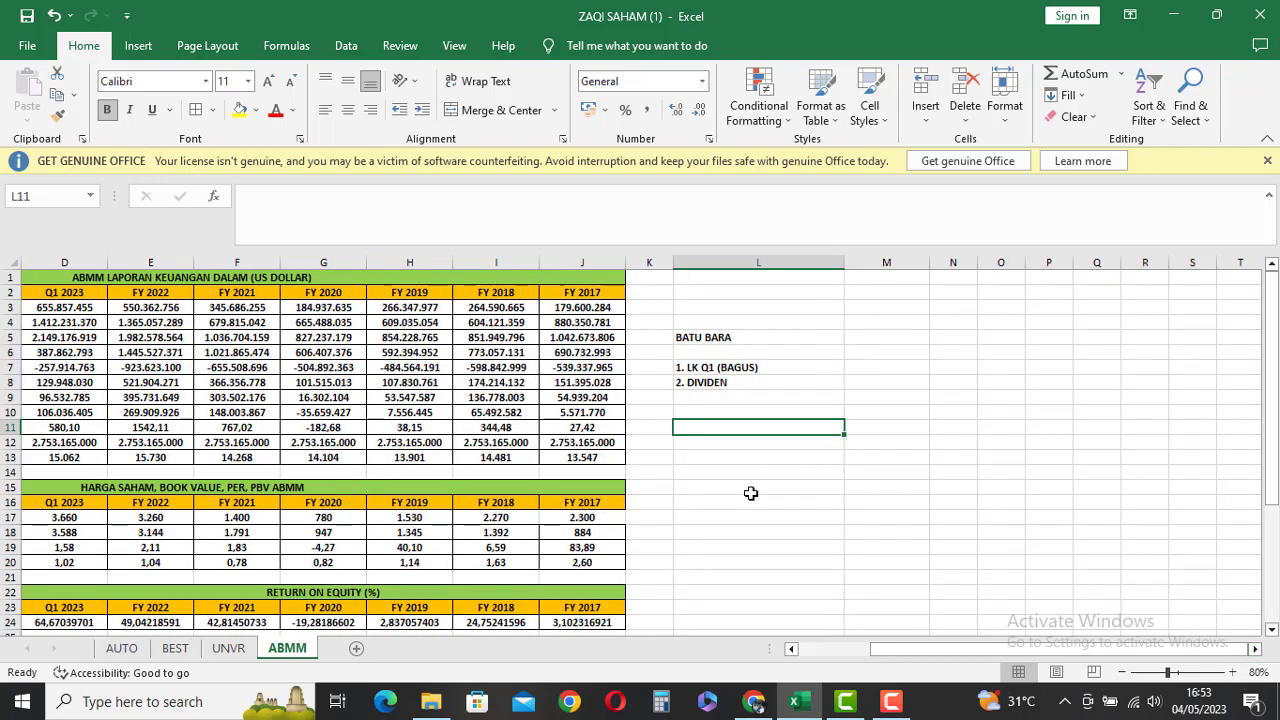
type("30")
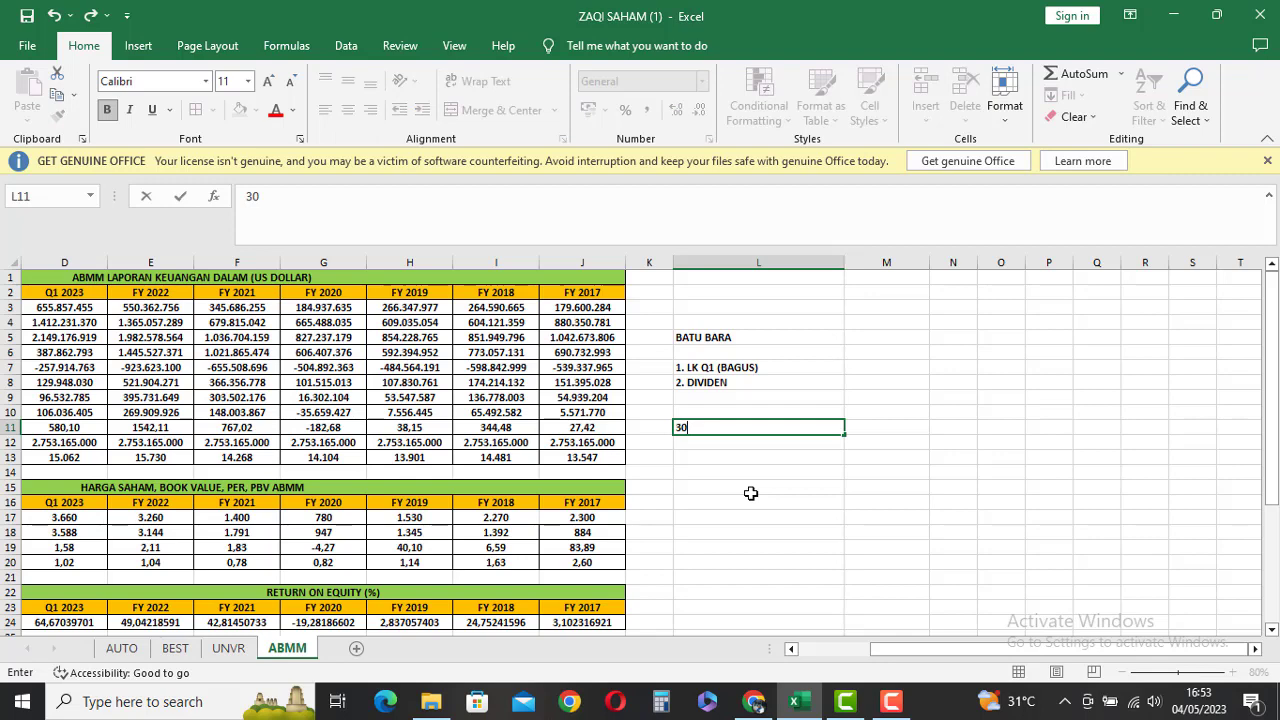
key("Tab")
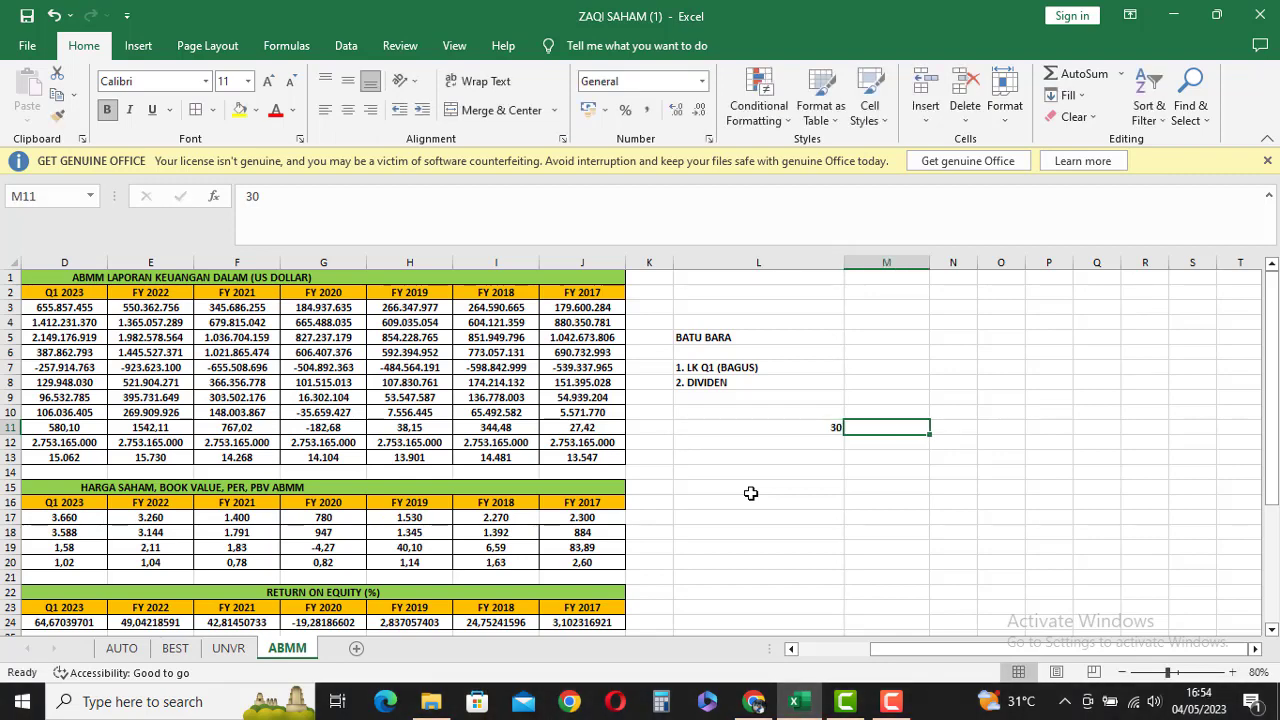
key("Return")
type("1542")
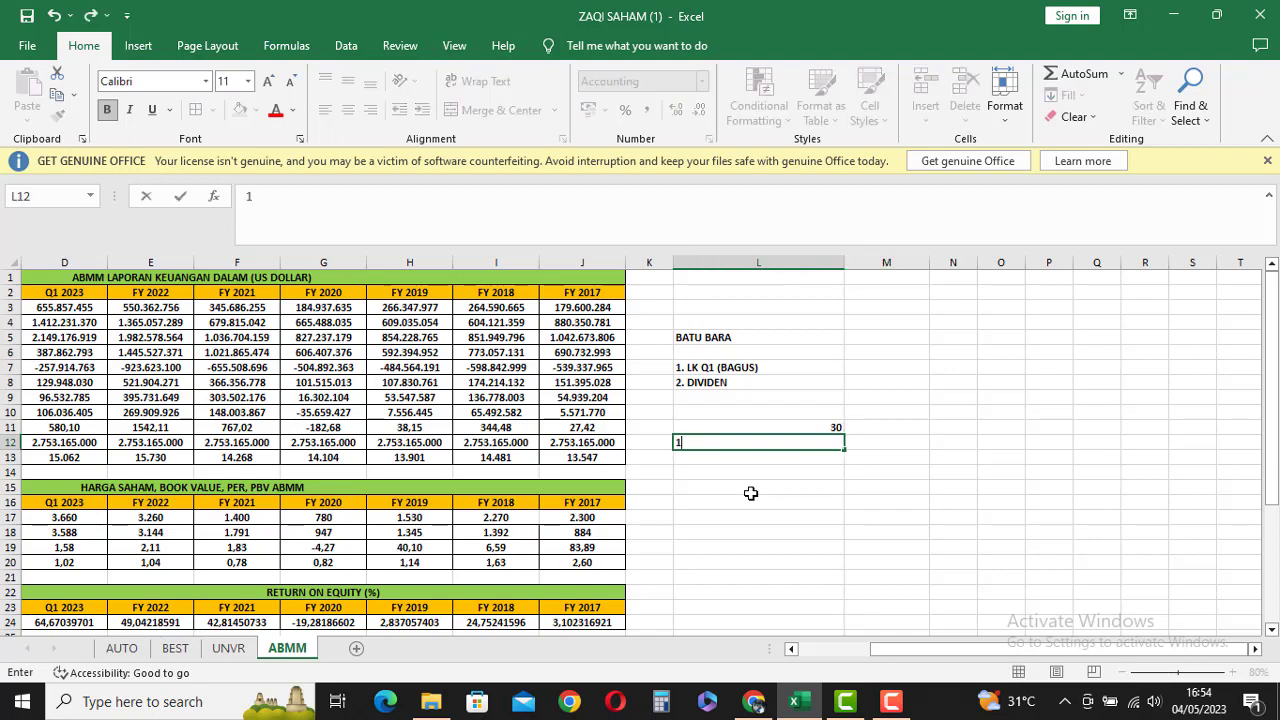
key("Up")
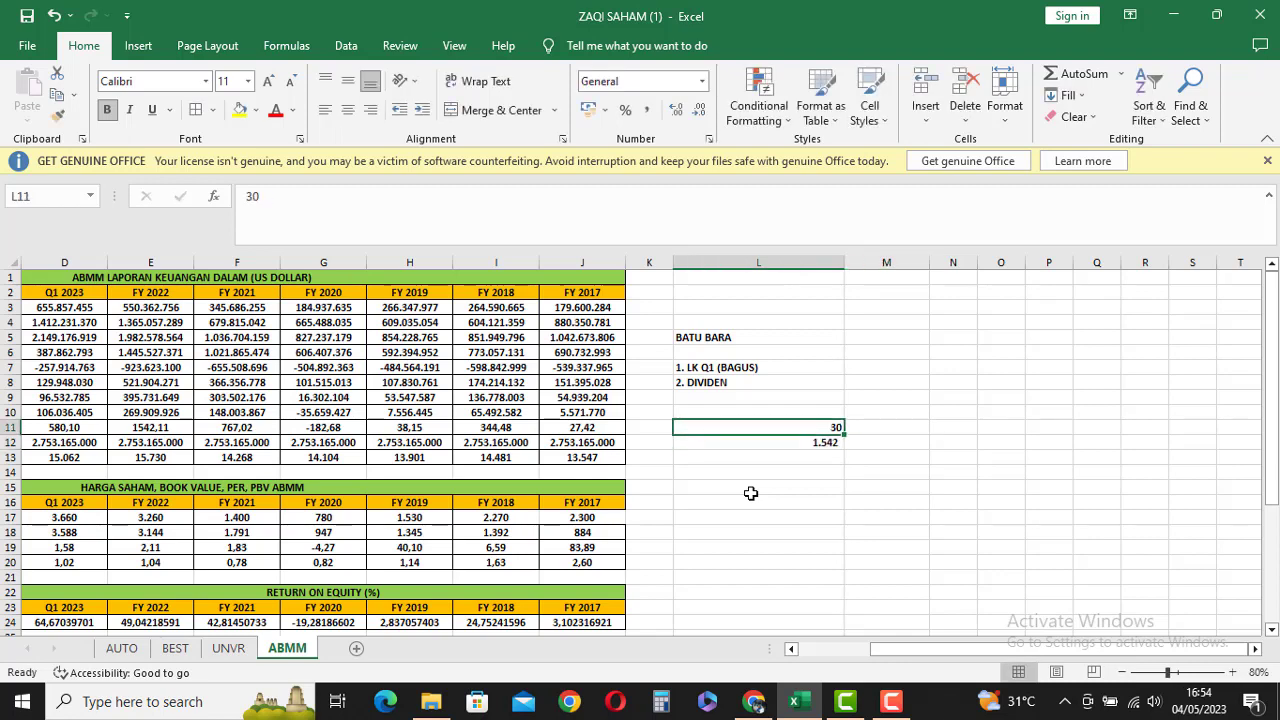
key("Delete")
key("Right")
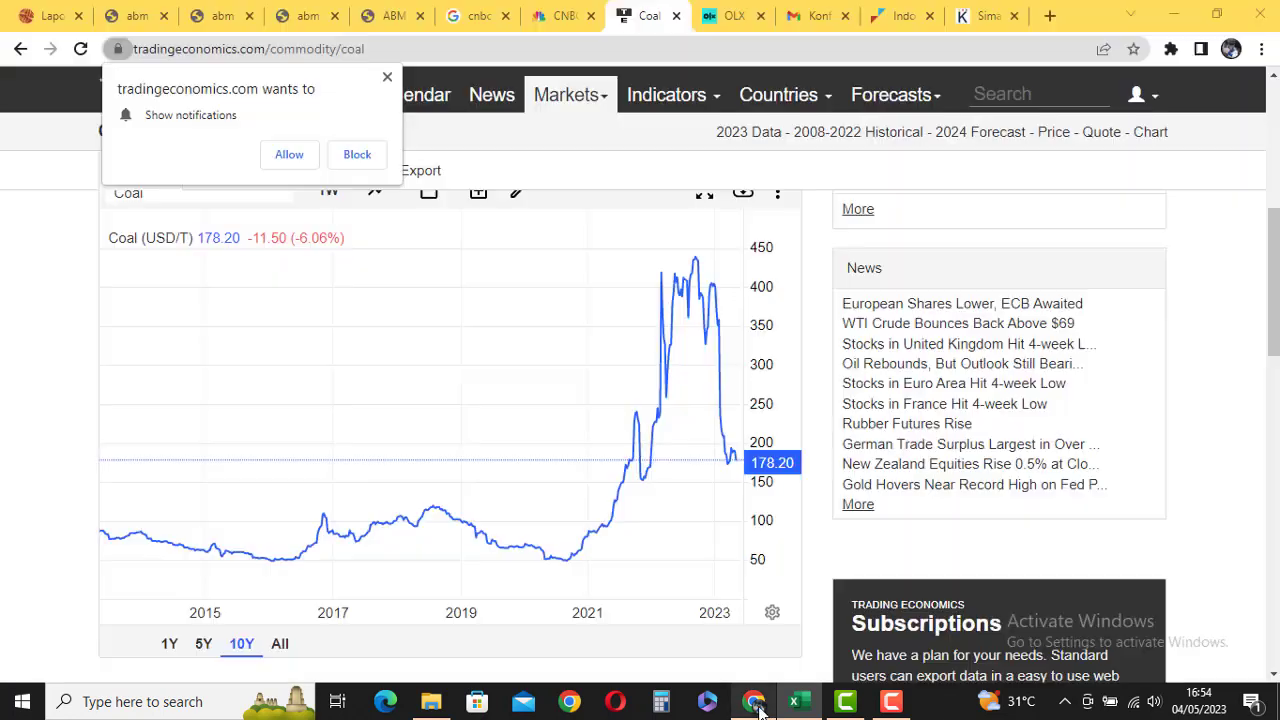
Step: Find the statement of financial position on page 5 of the Q1 2023 report in Chrome and highlight the March cash and cash equivalents
left_click(754, 701)
left_click(160, 12)
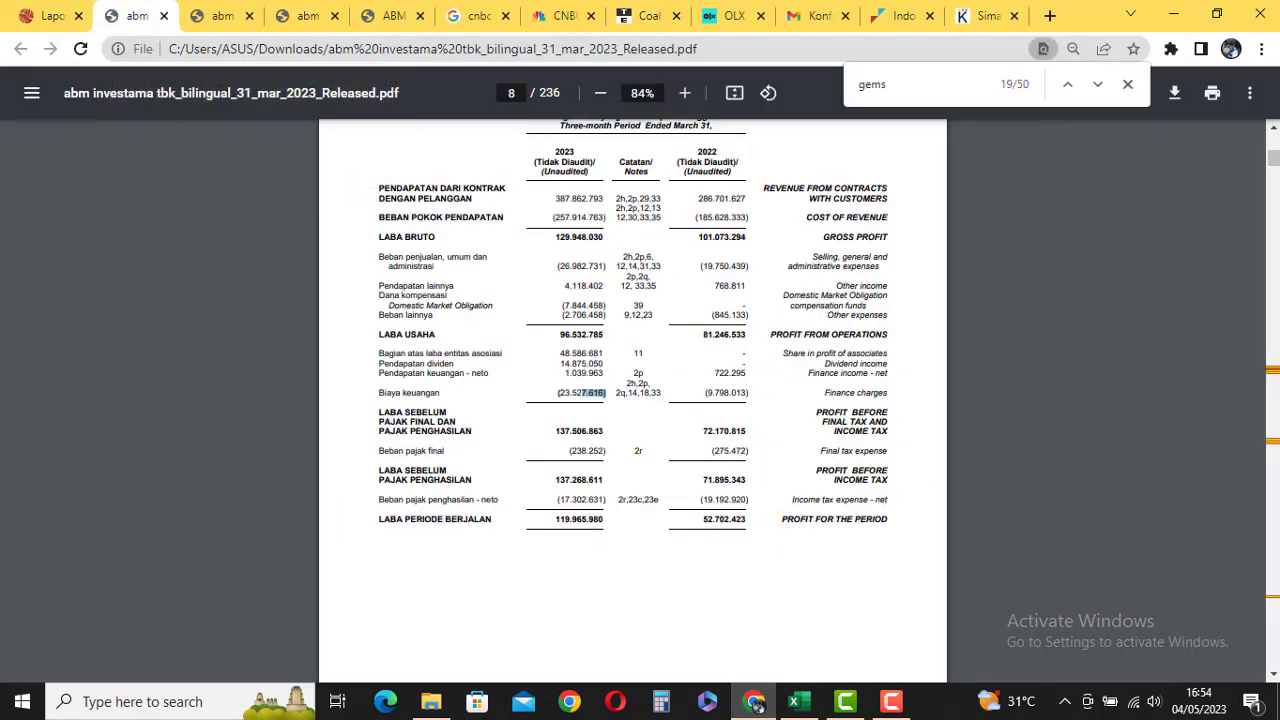
scroll(1272, 185, "up", 3)
scroll(1272, 185, "up", 13)
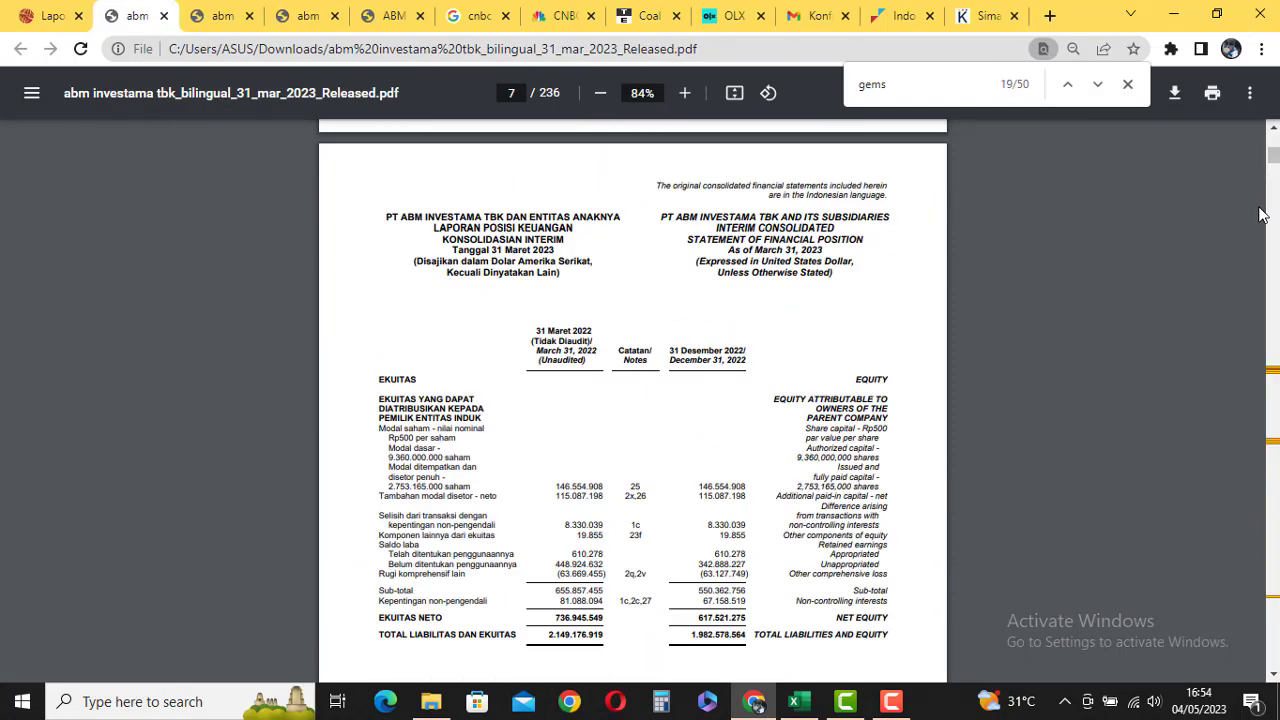
scroll(1235, 259, "up", 7)
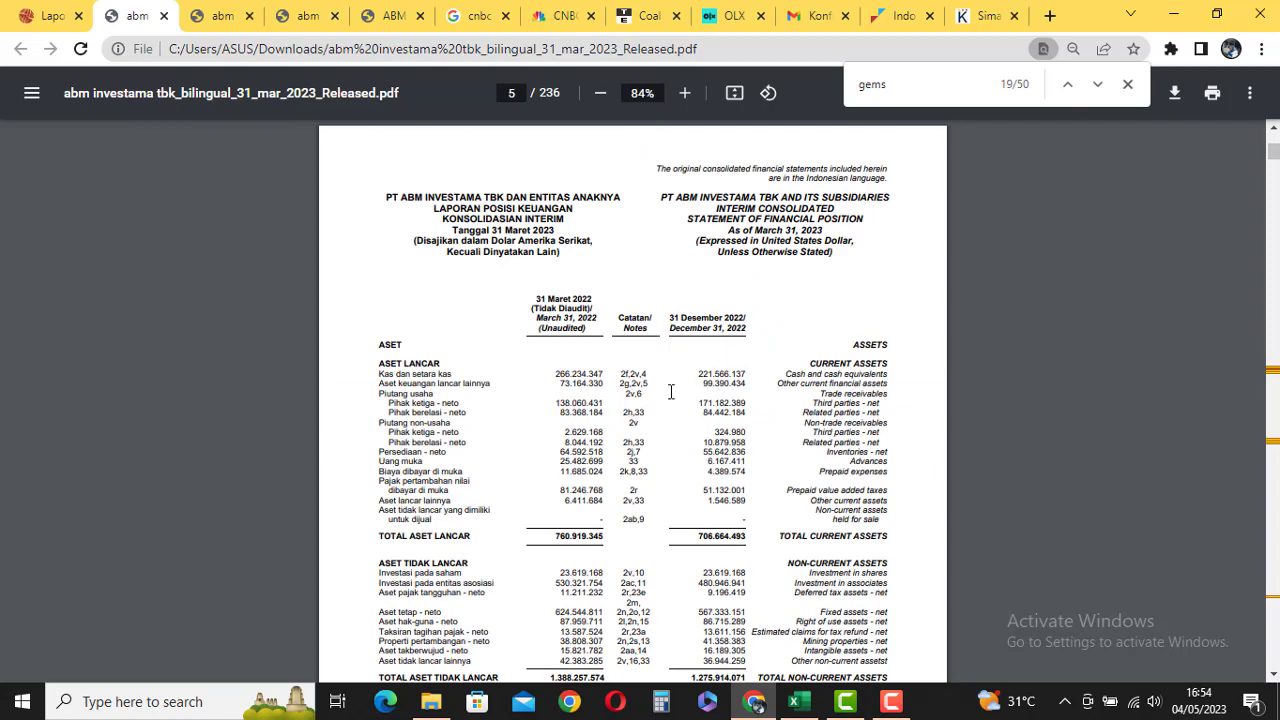
left_click_drag(556, 373, 604, 373)
scroll(655, 430, "down", 2)
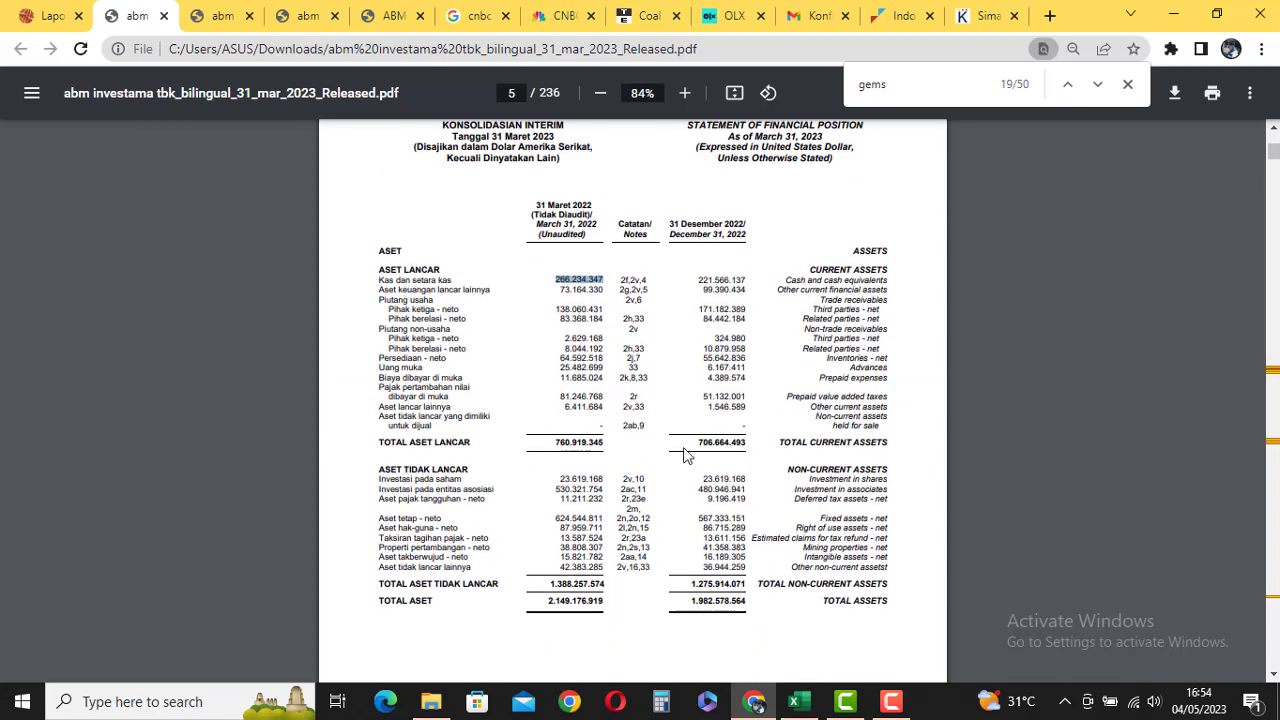
Step: Return to Excel and enter the heading EPS in L11, above the 1542 value
left_click(800, 703)
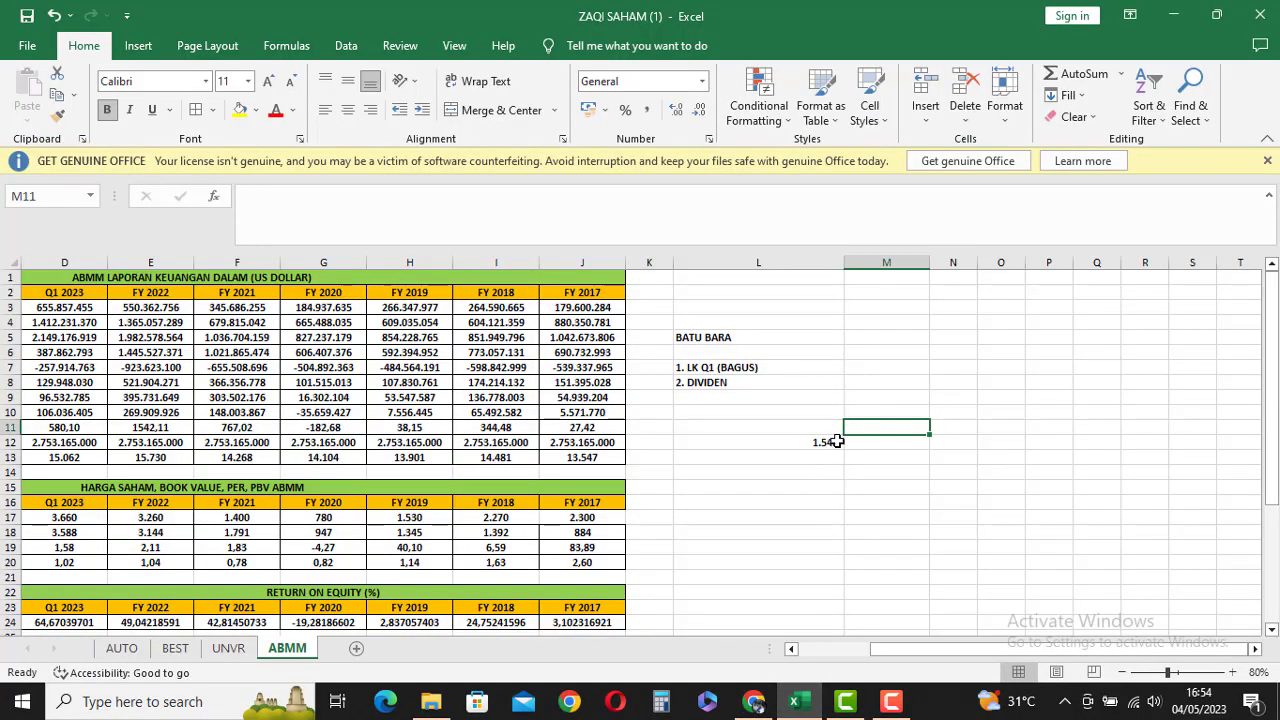
left_click(800, 428)
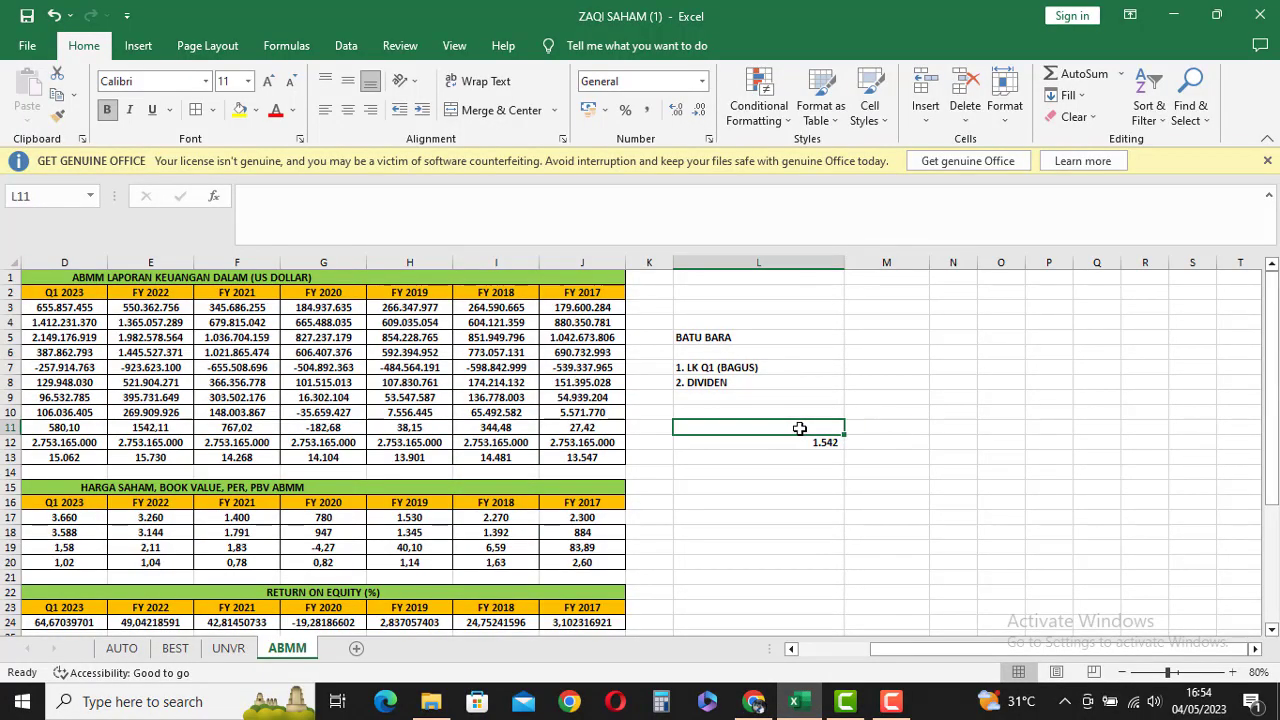
type("EPS")
left_click(826, 473)
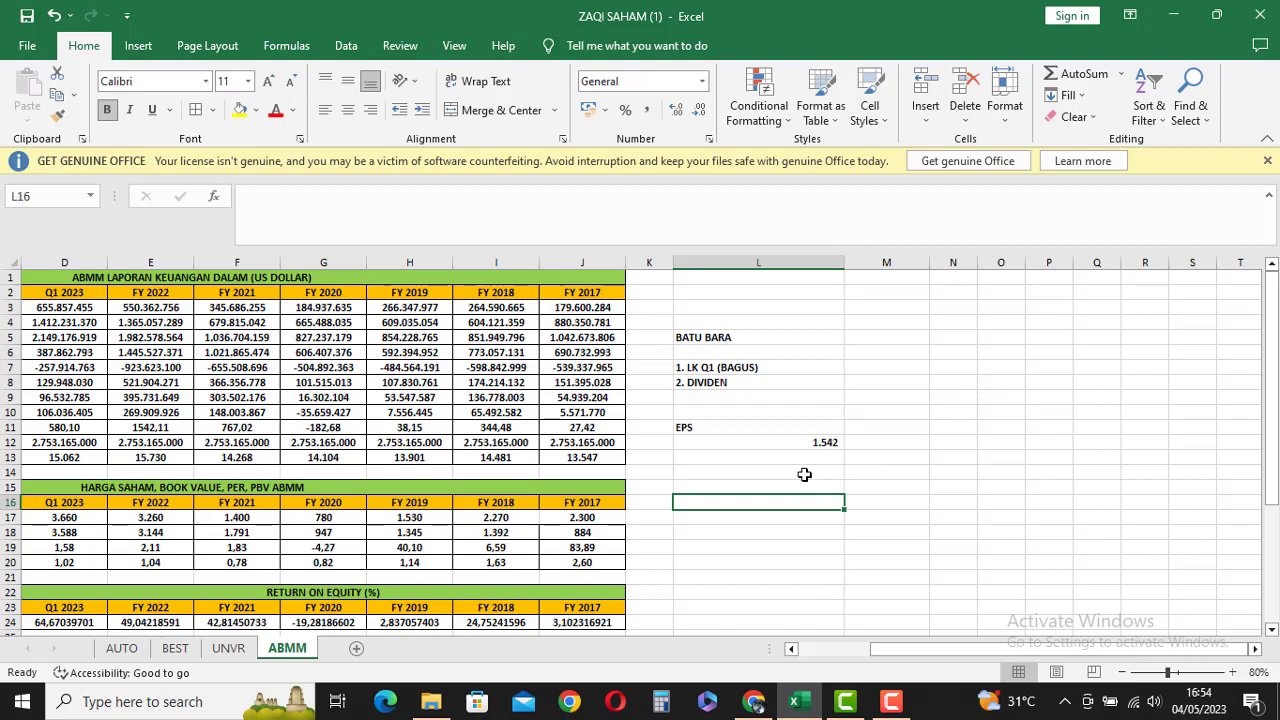
left_click(803, 428)
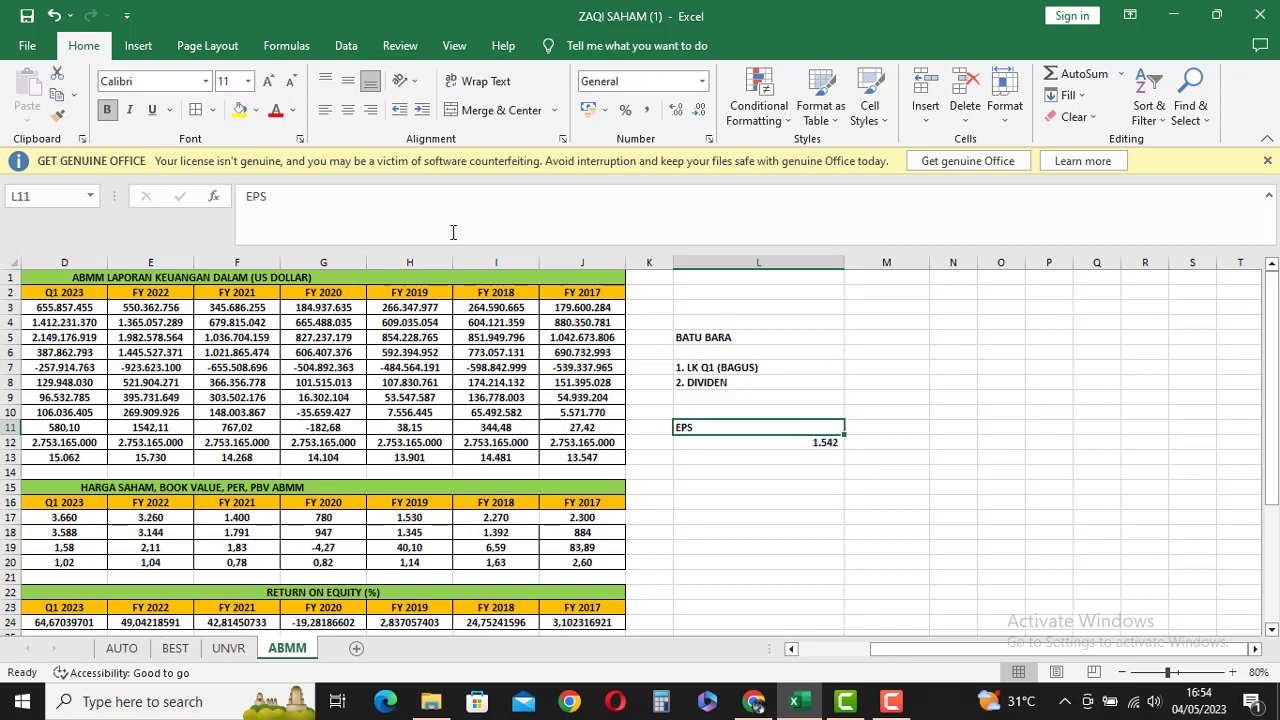
Step: Enter 462 in M12 under the heading POTENSI DIVIDEN in M11, and fit column M's width to its contents
left_click(891, 443)
type("462")
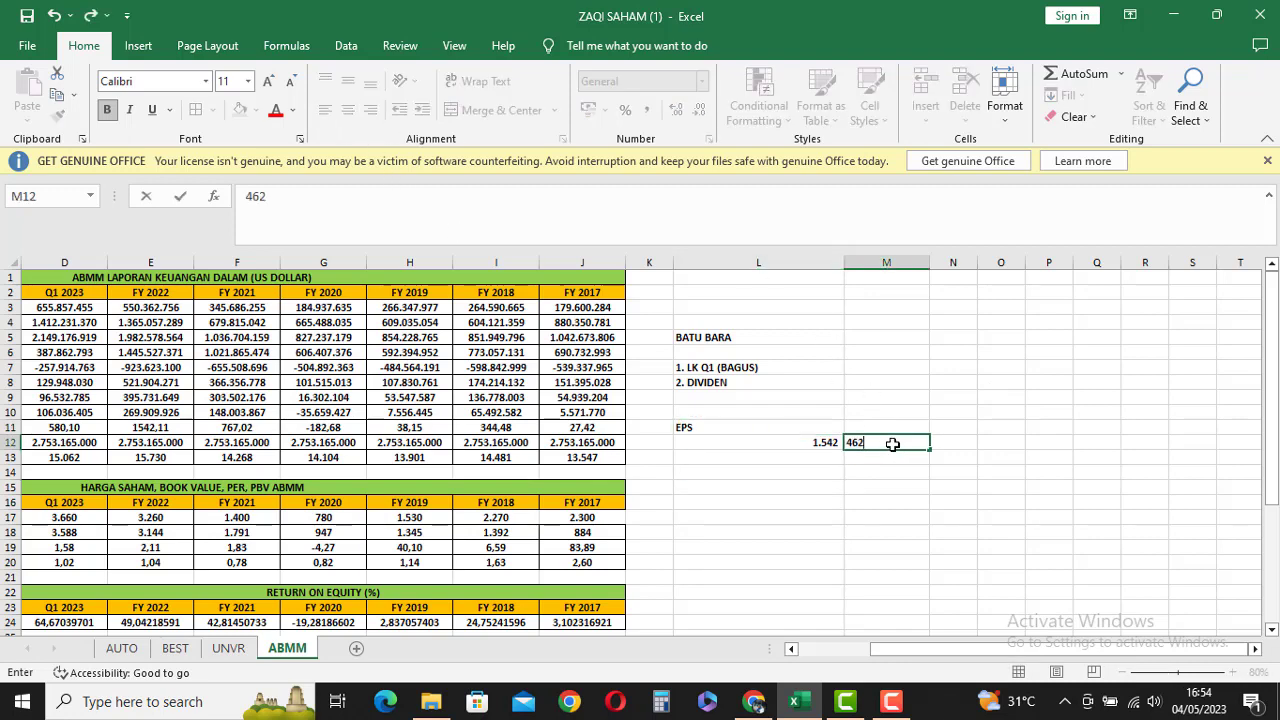
key("Up")
type("POTEN")
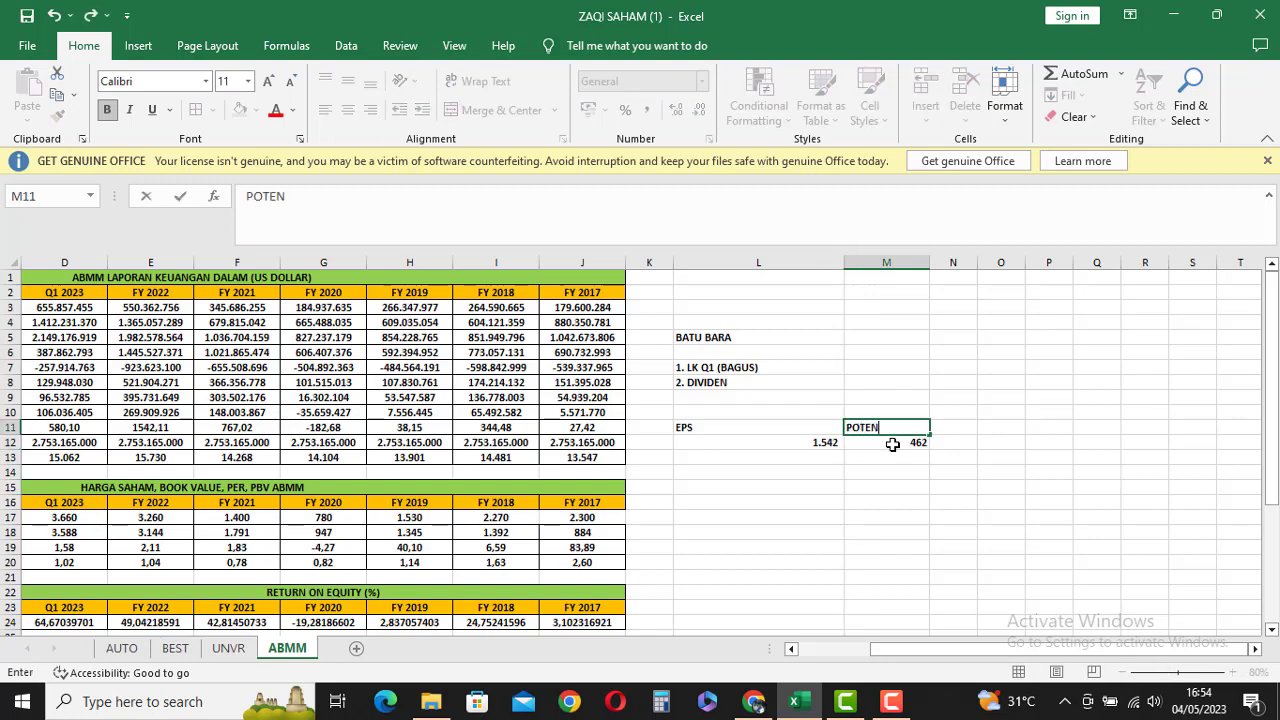
type("SI DIVIDEN")
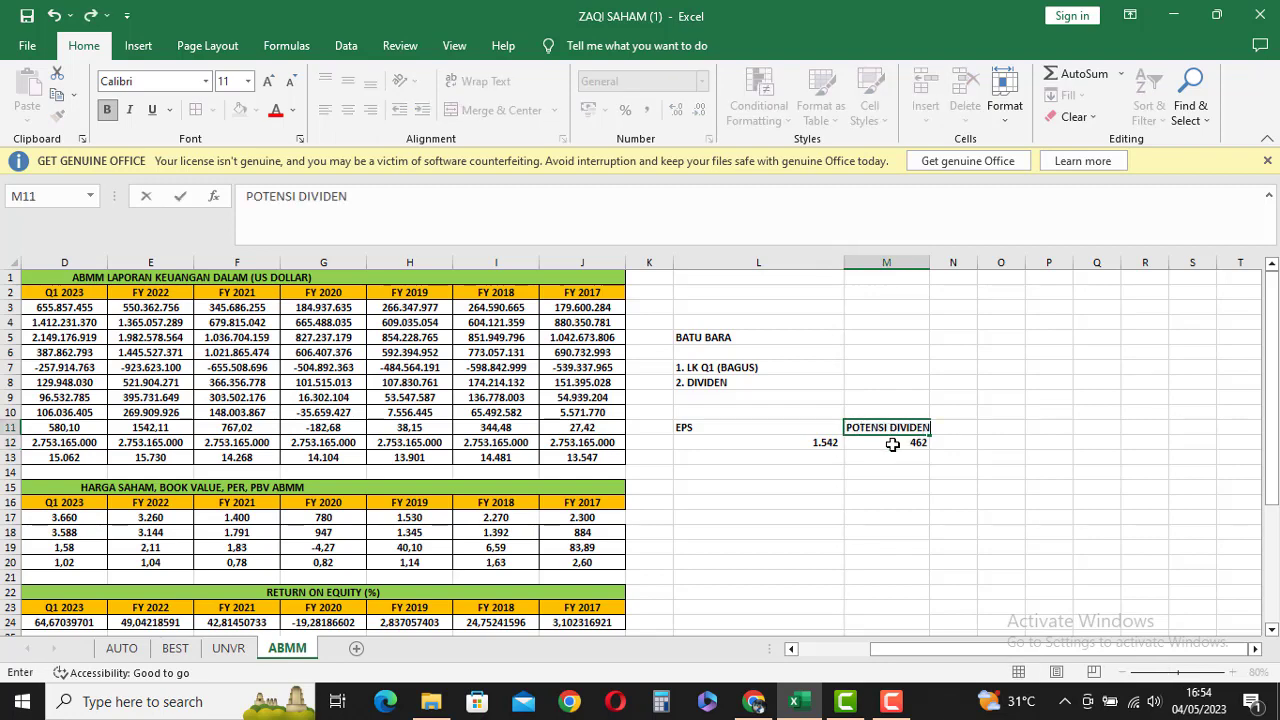
left_click(929, 263)
double_click(932, 263)
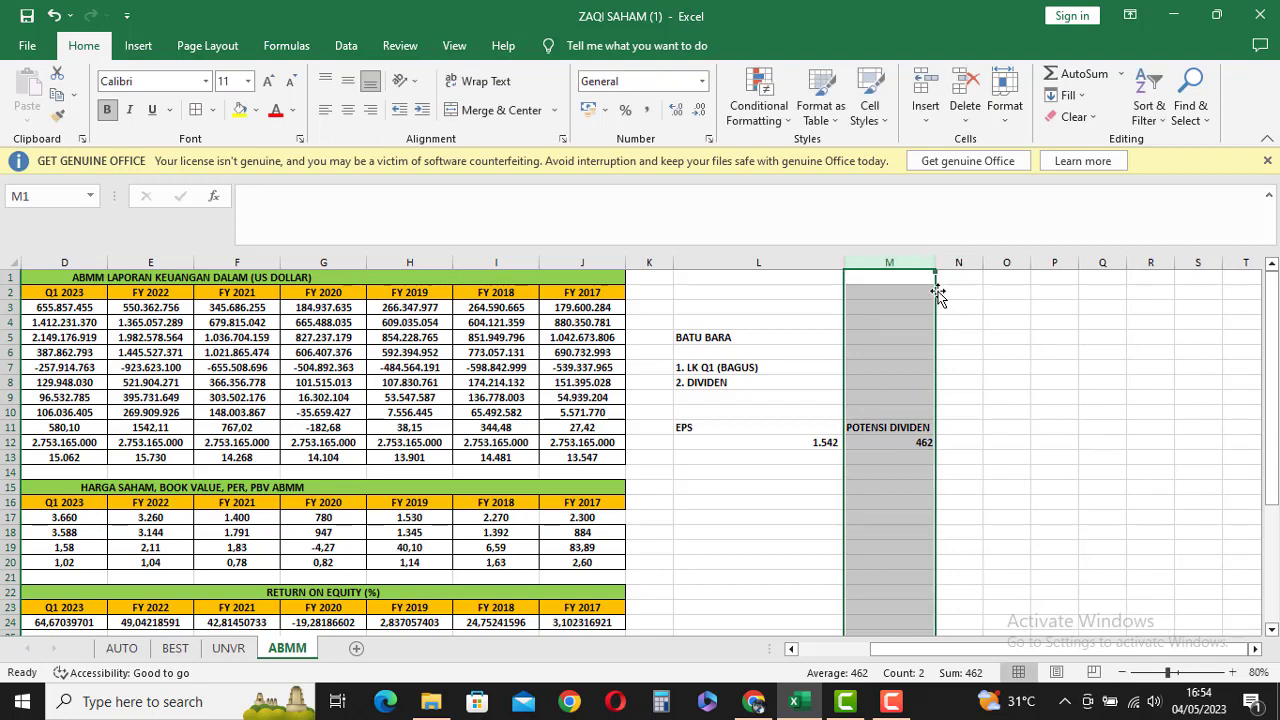
Step: Add the heading DPR 30% in N11 and centre the contents of L11:N12
left_click(966, 431)
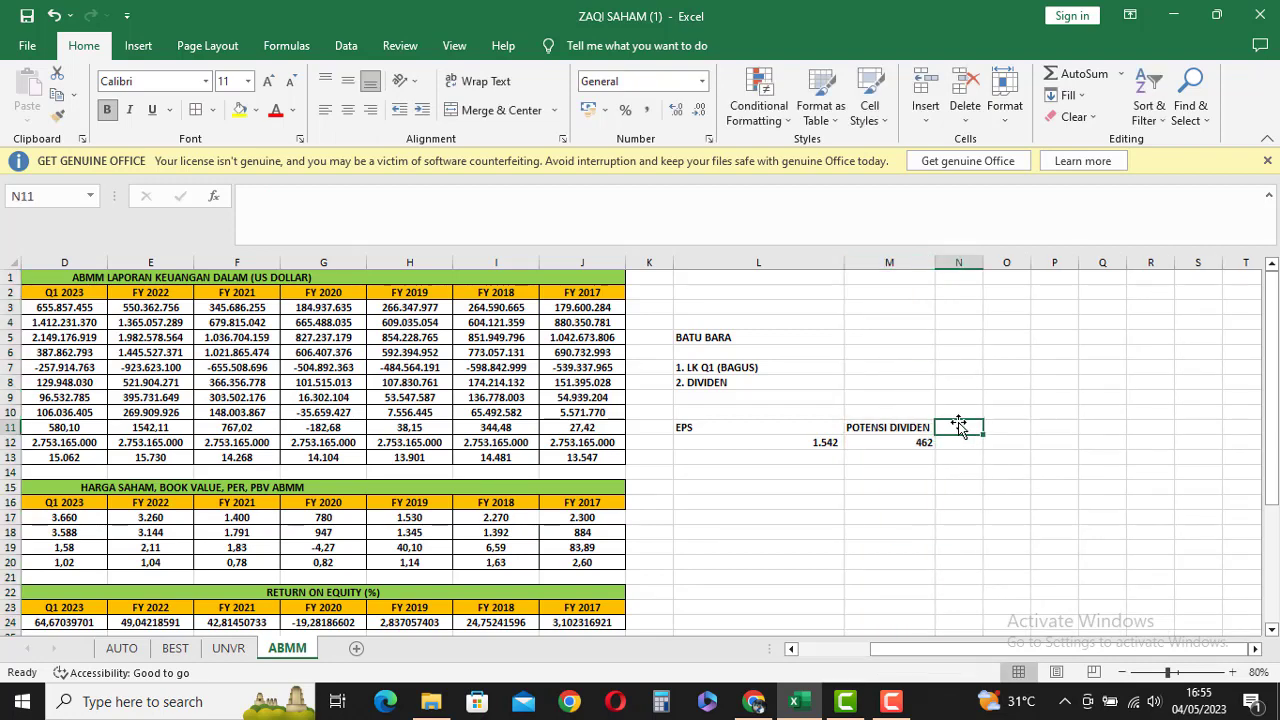
type("D")
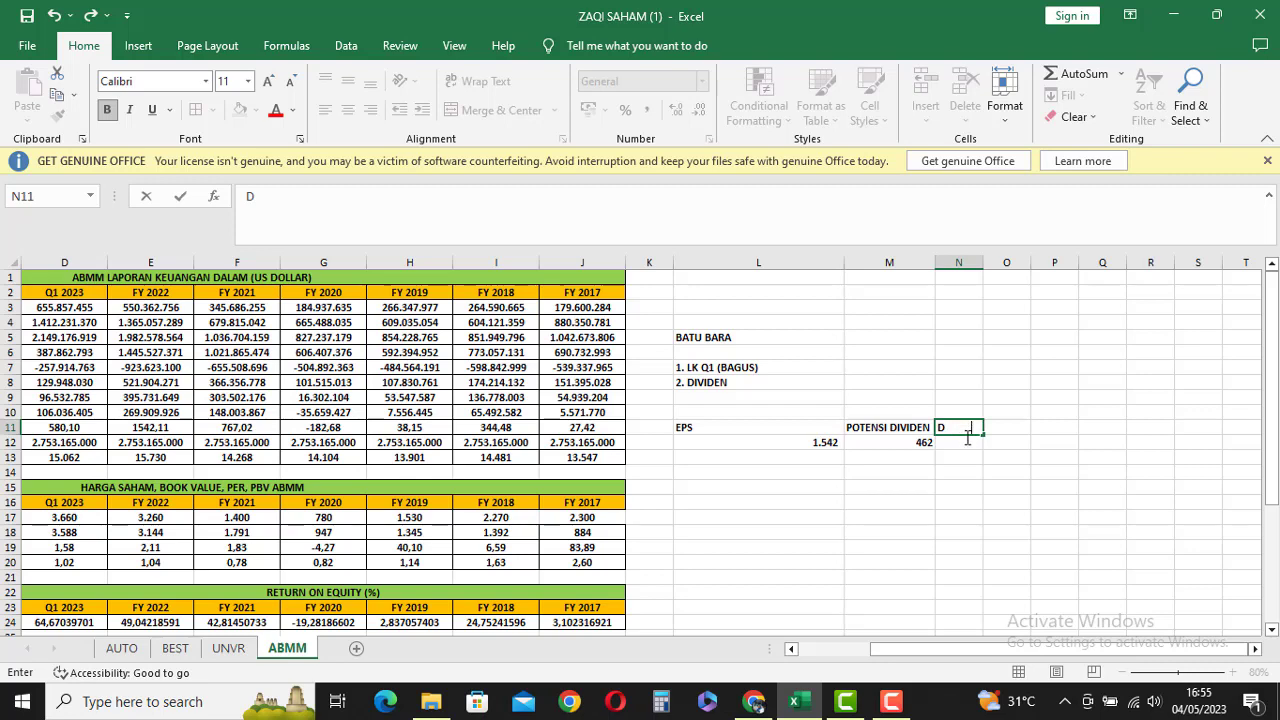
type("PR 30%")
left_click(804, 432)
left_click_drag(804, 432, 960, 445)
left_click(350, 111)
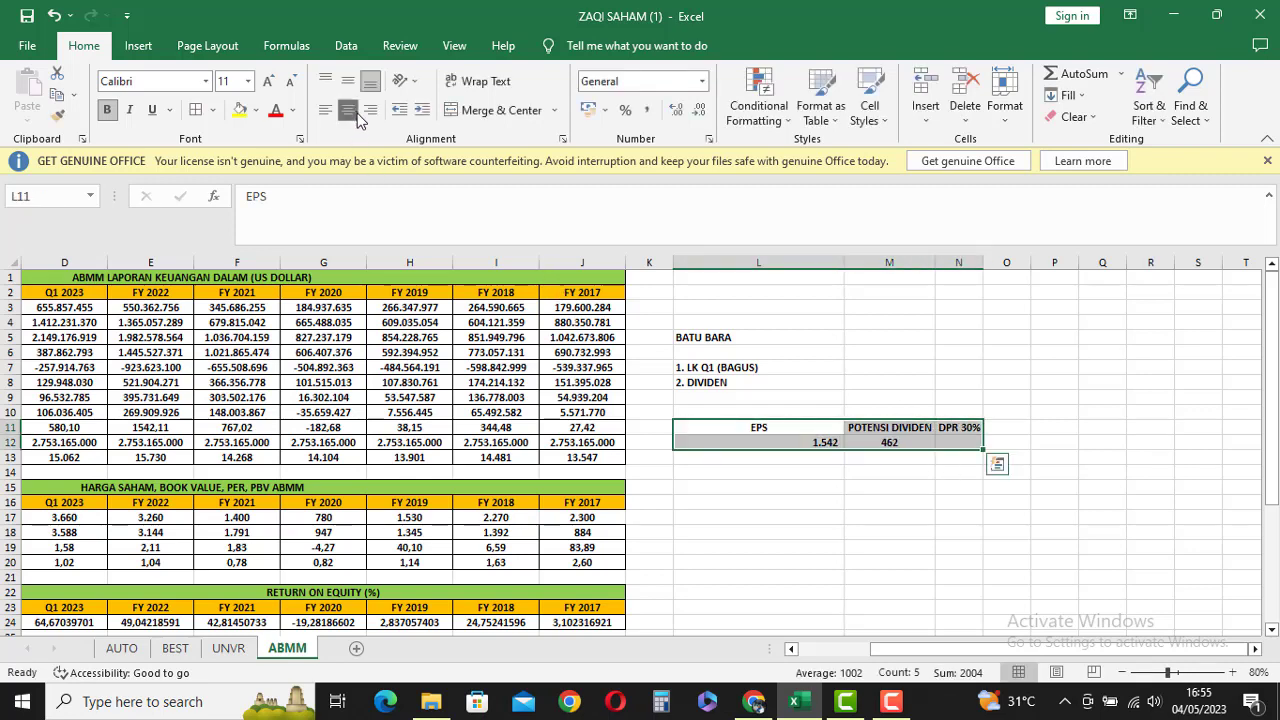
Step: Widen column N around the DPR 30% heading and select the EPS value in L12
left_click(920, 441)
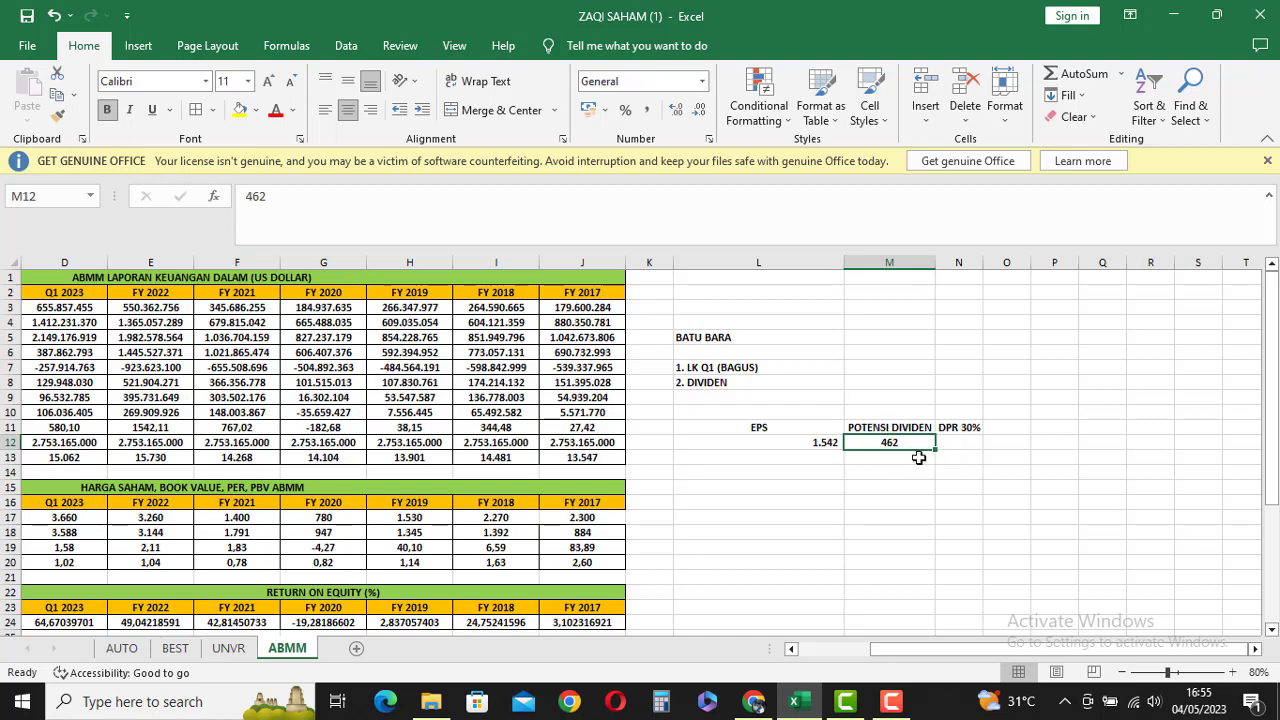
left_click(956, 446)
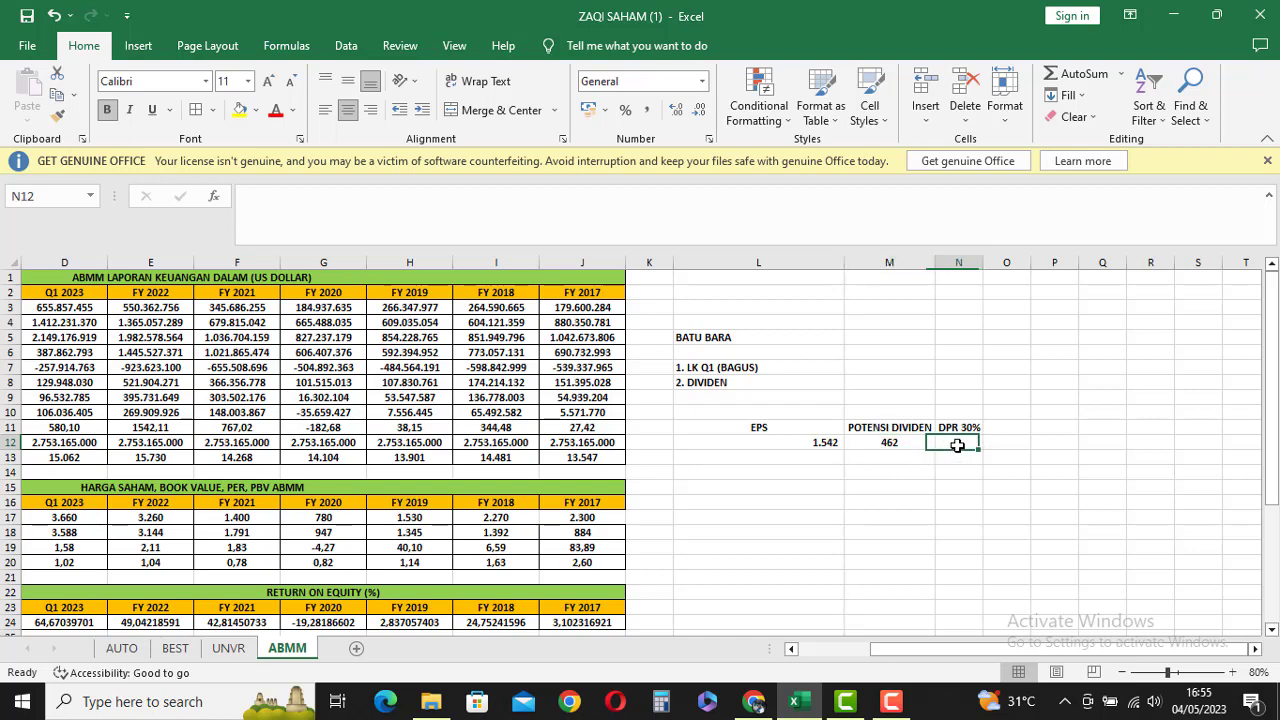
left_click_drag(982, 261, 1018, 261)
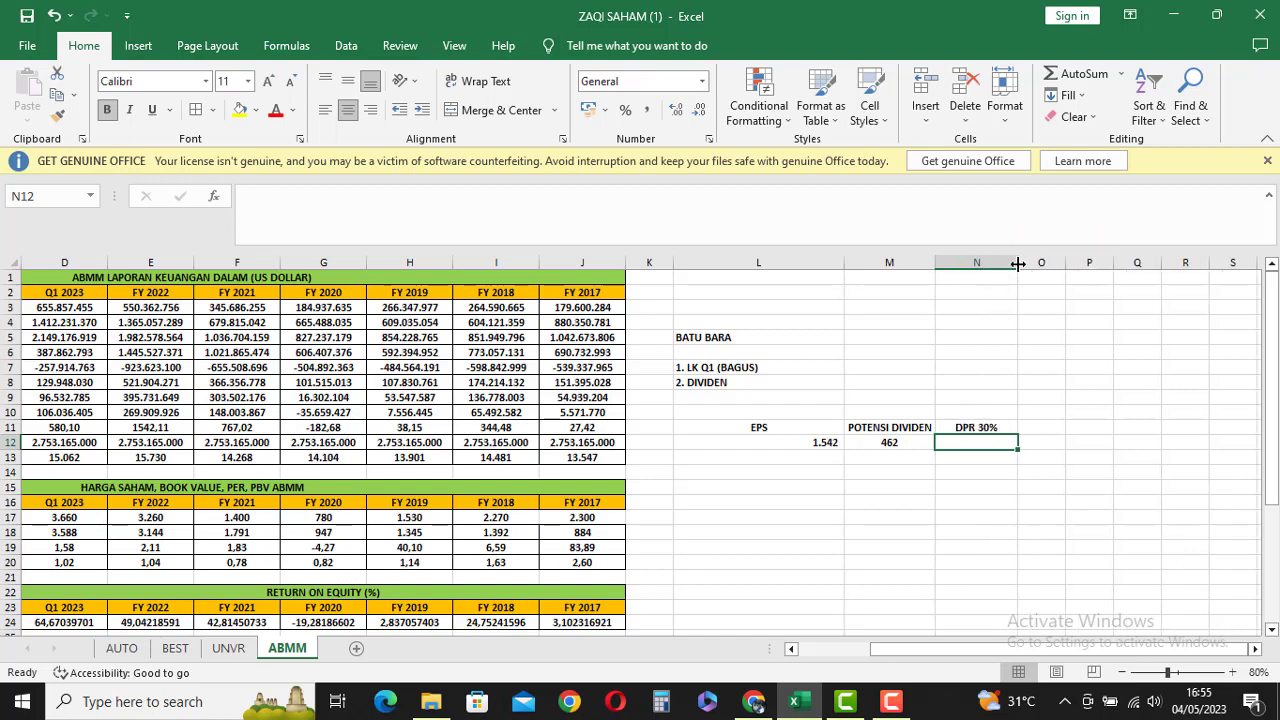
left_click(825, 443)
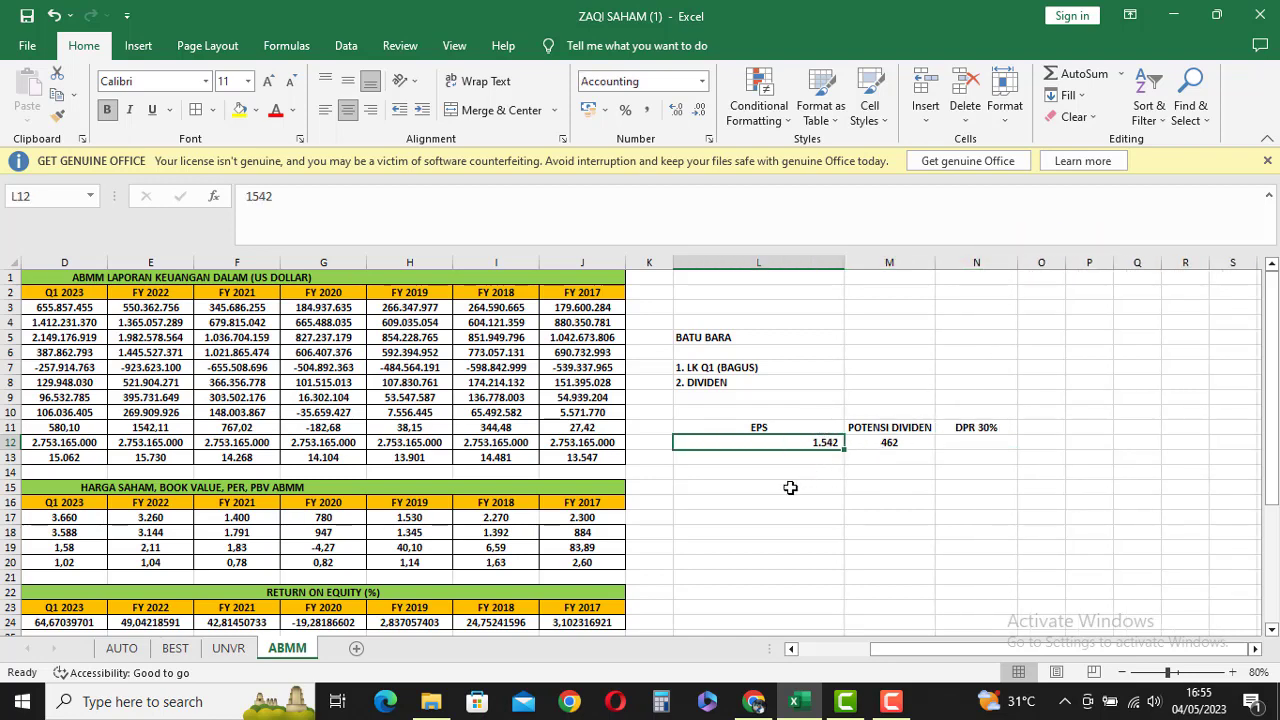
Step: Switch to Chrome and search Google for SAHAM ABMM in a new tab
left_click(754, 701)
left_click(1049, 20)
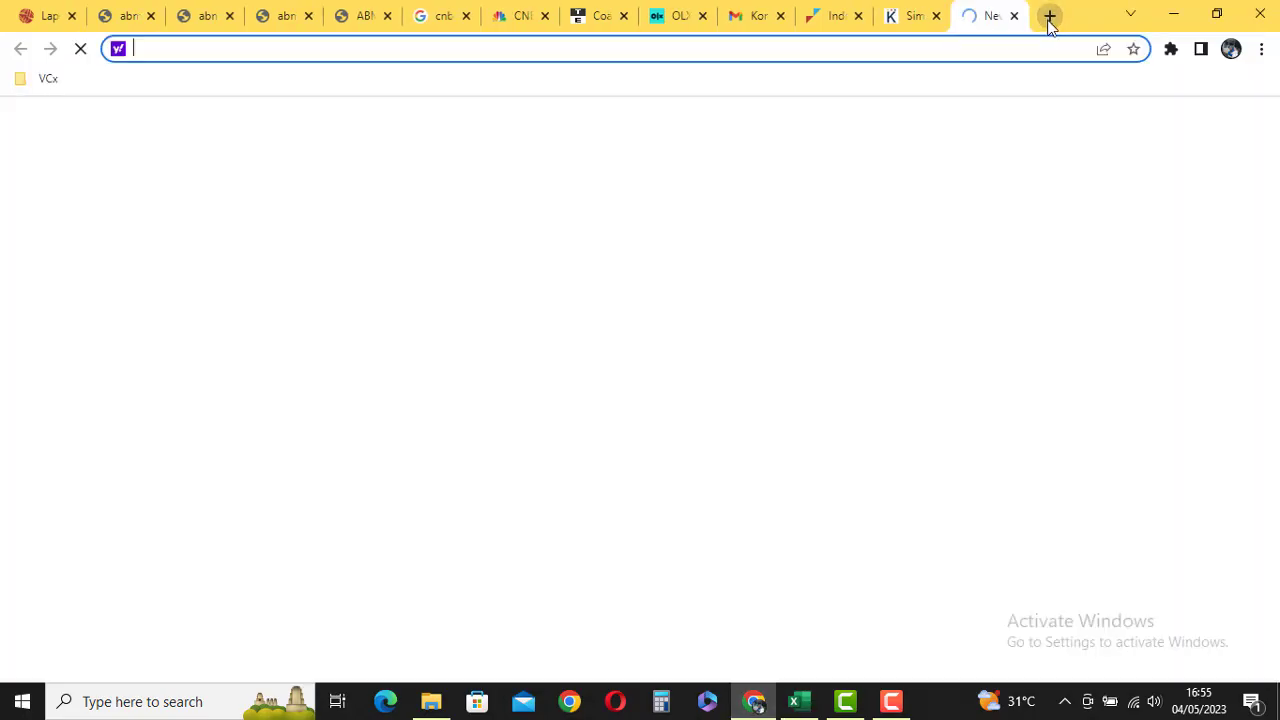
type("GOO")
key("Return")
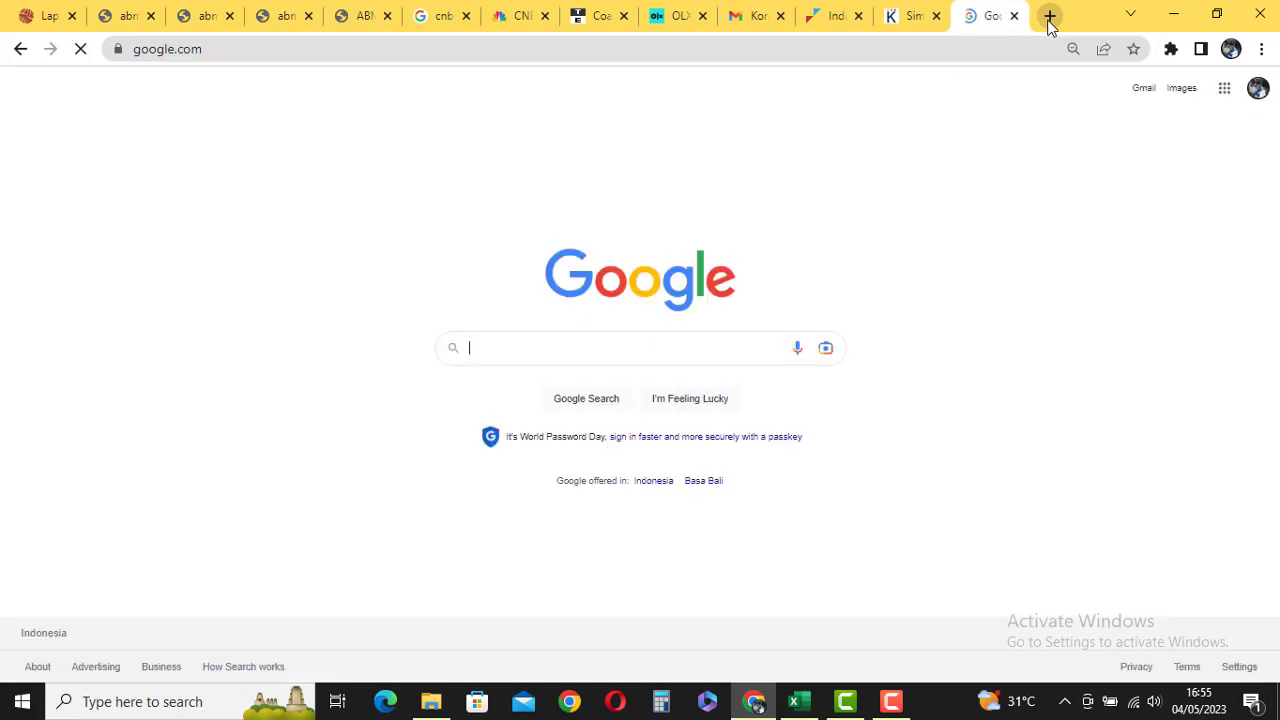
type("SAHAM ABMM")
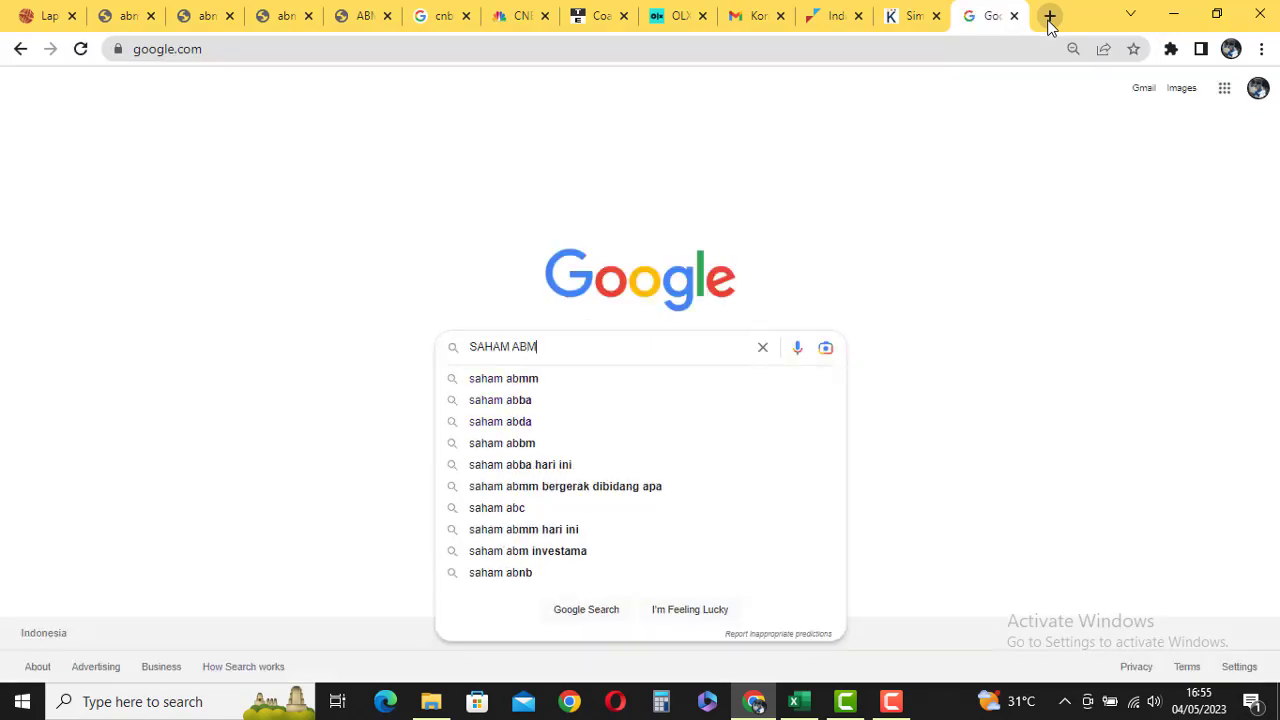
key("Return")
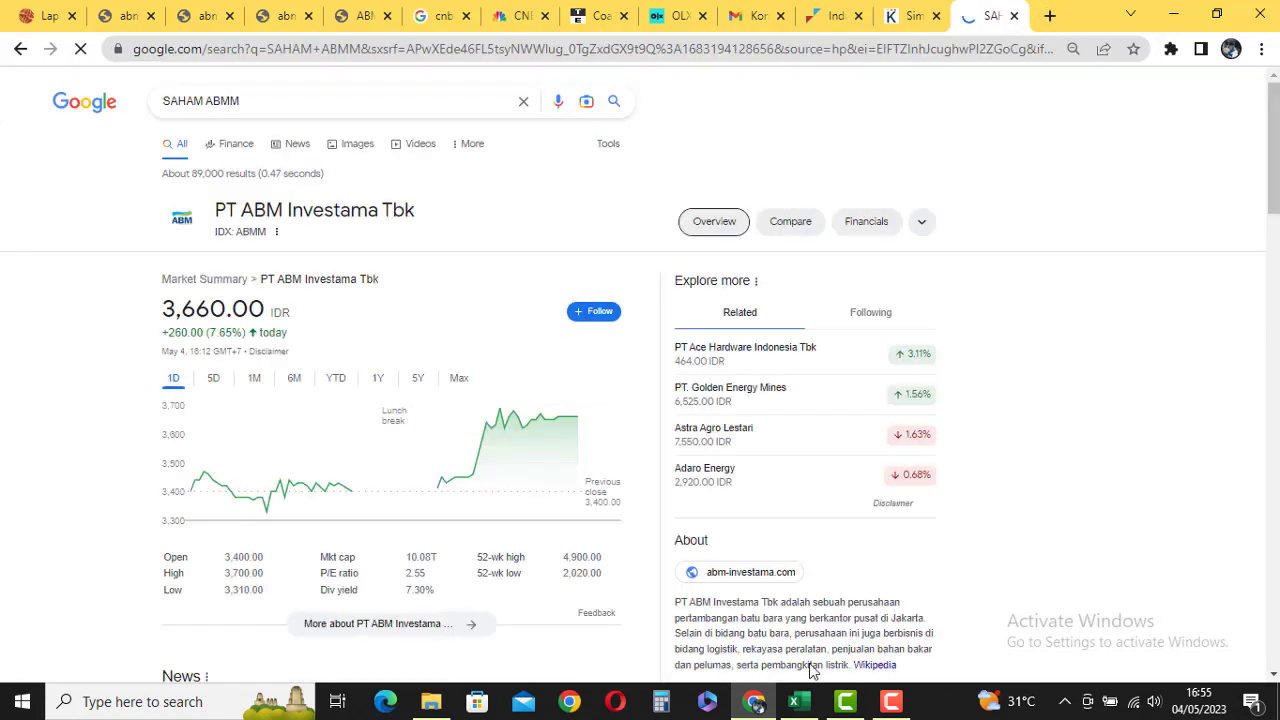
Step: Return to Excel, add the heading YIELD in O11 and enter 12,63% below it in O12
left_click(798, 701)
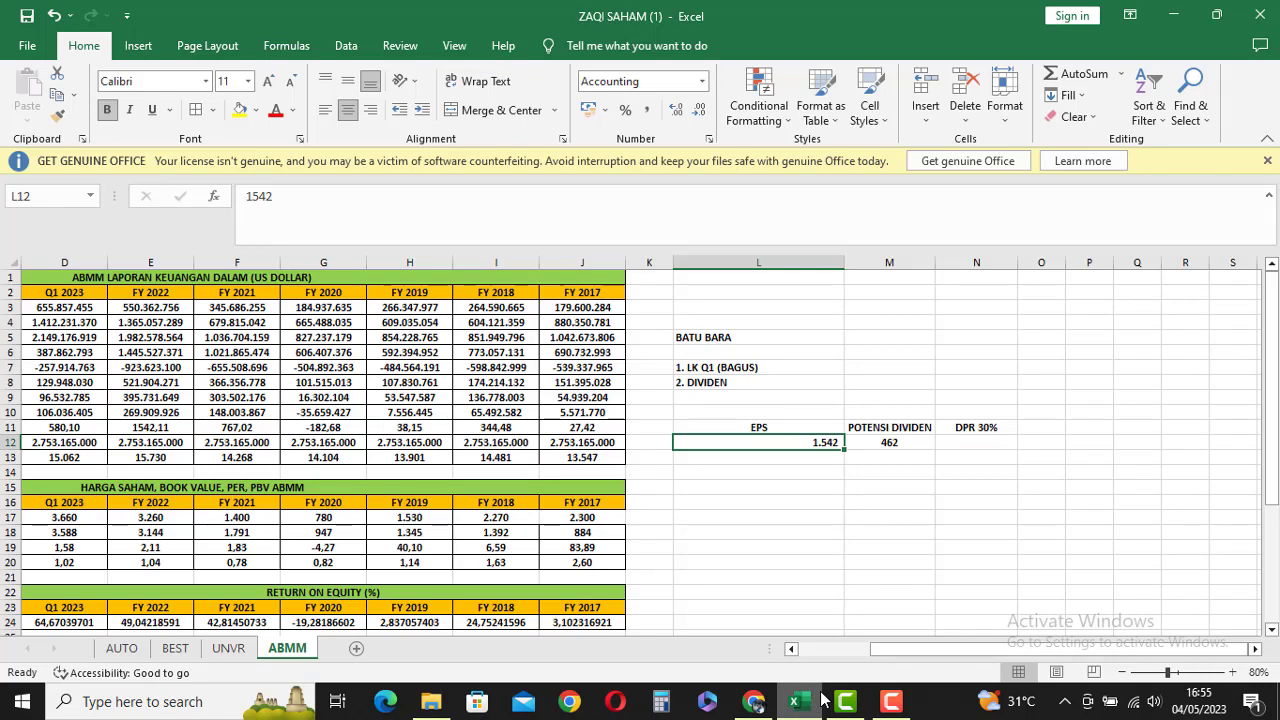
left_click(1032, 427)
type("Yi")
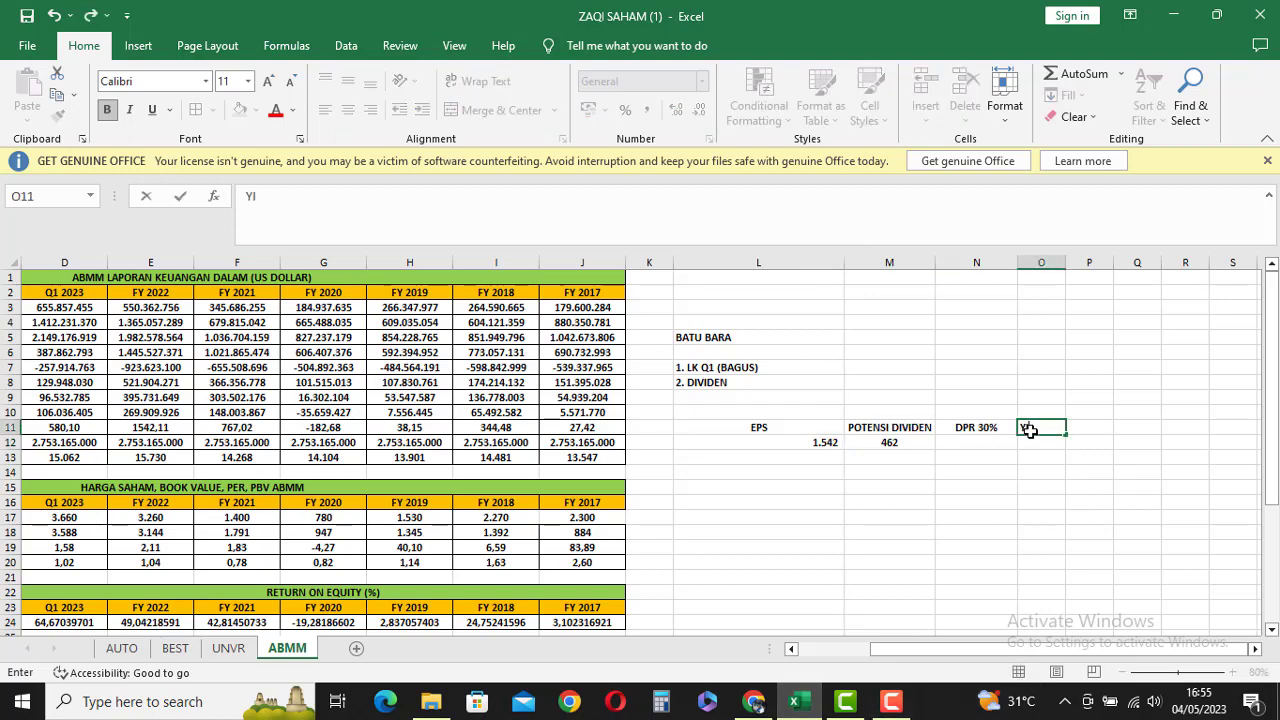
type("ELD")
key("Return")
type("12")
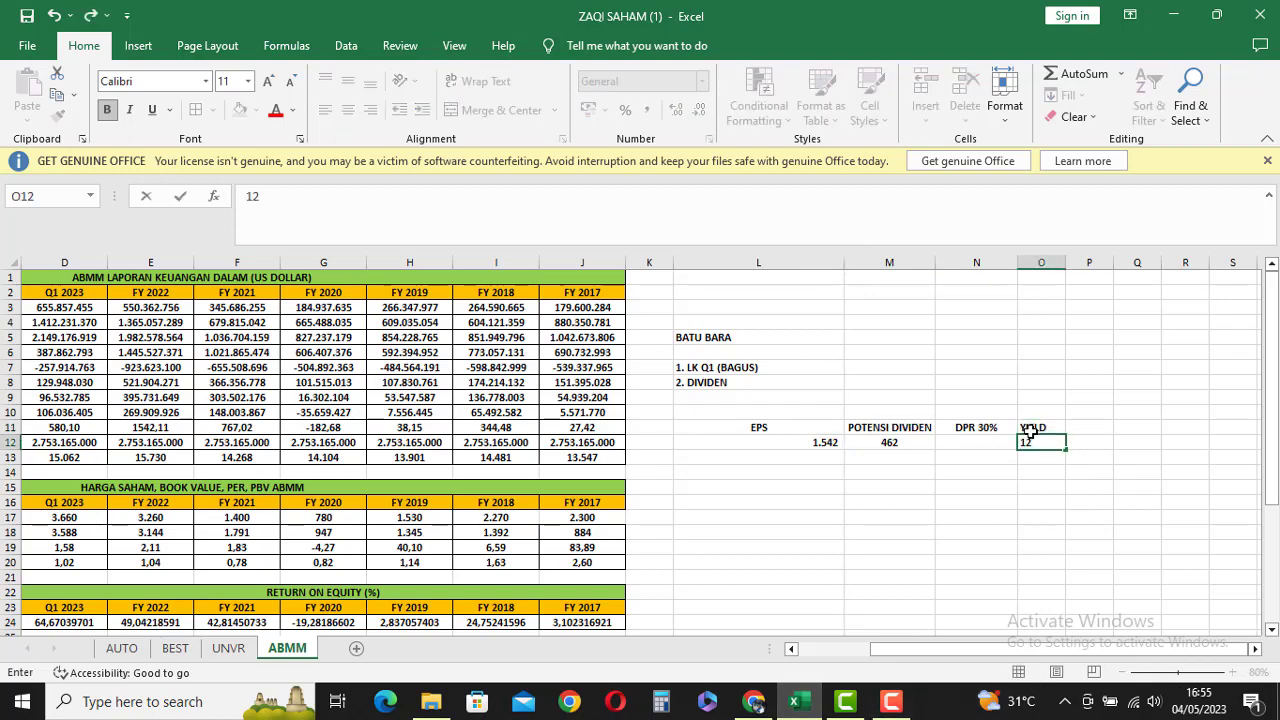
type(",63%")
left_click(1010, 558)
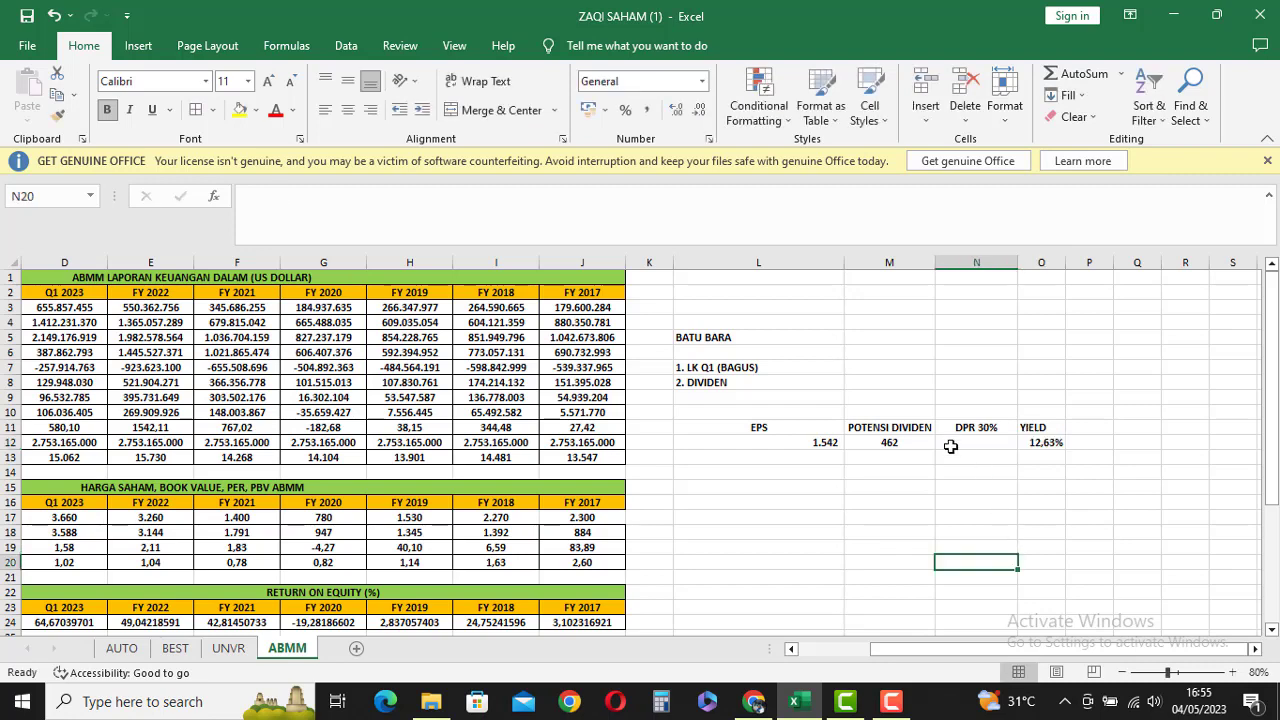
Step: Enter TERJADI in M7, beside the LK Q1 (BAGUS) note
left_click(730, 383)
left_click(737, 367)
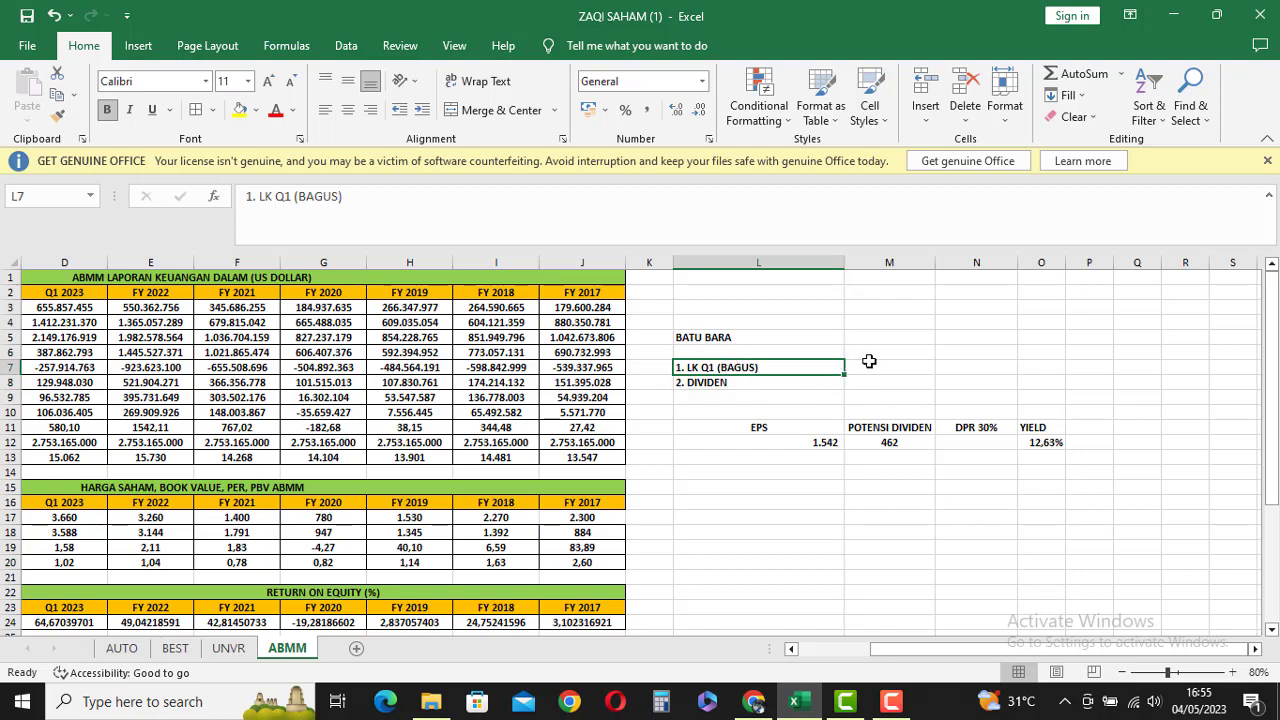
left_click(869, 365)
type("RJADI")
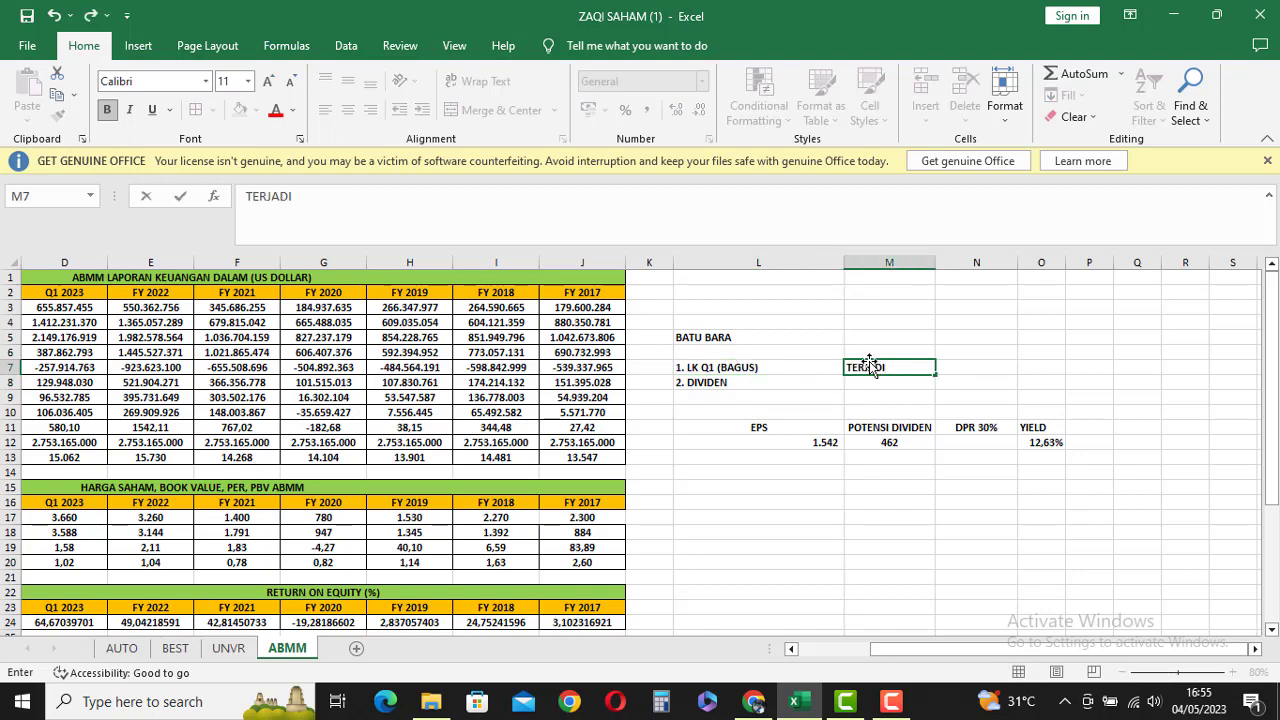
key("Return")
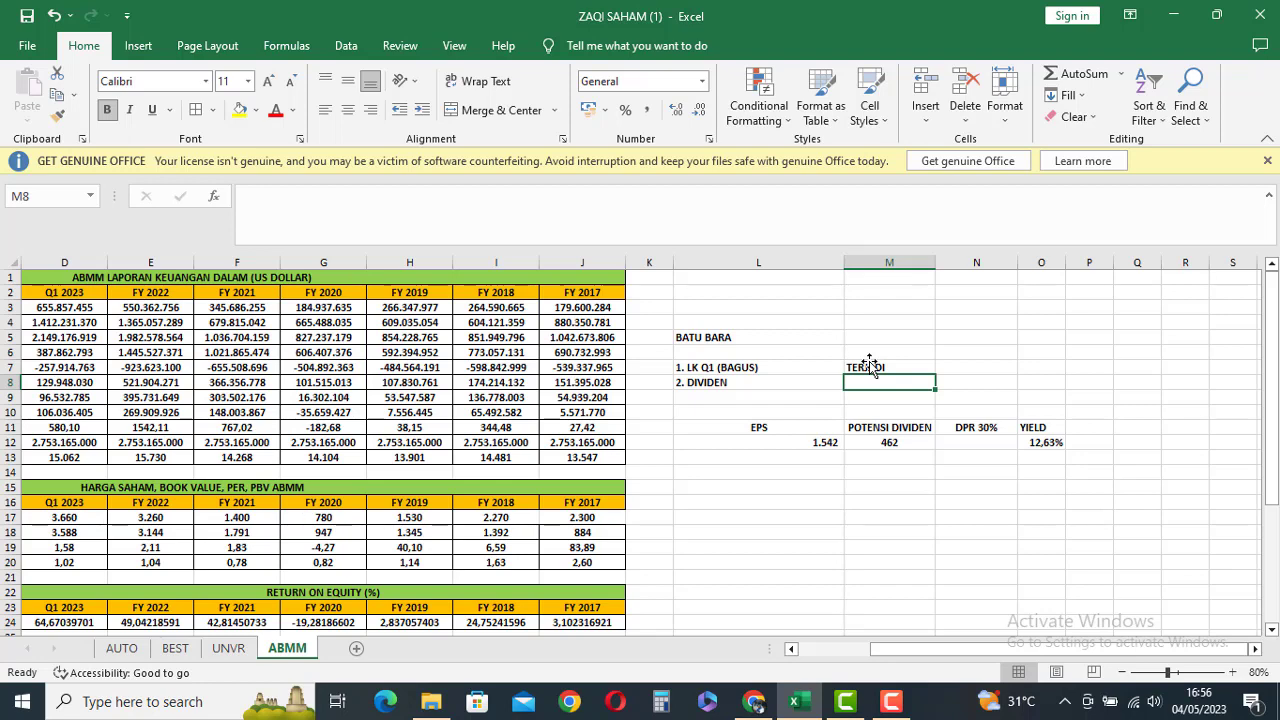
Step: Switch to Chrome and look up ABMM's first-quarter 2023 financial reports on the IDX site
left_click(754, 701)
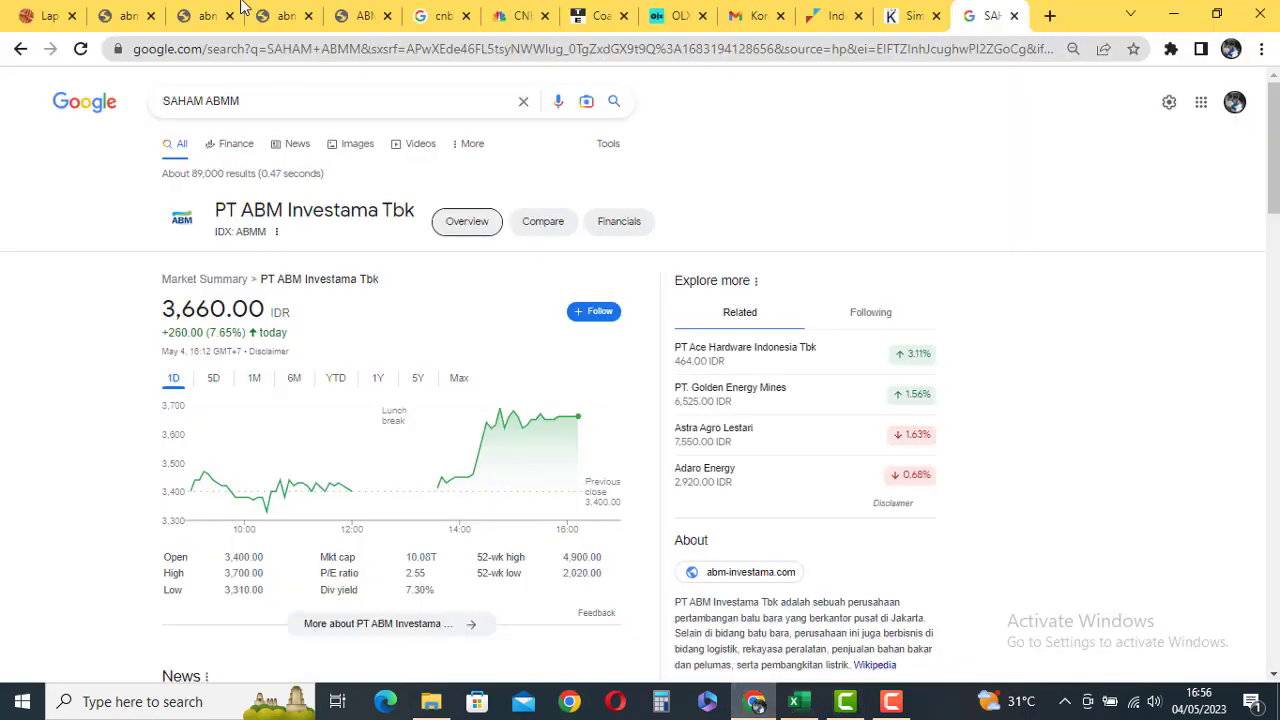
left_click(35, 12)
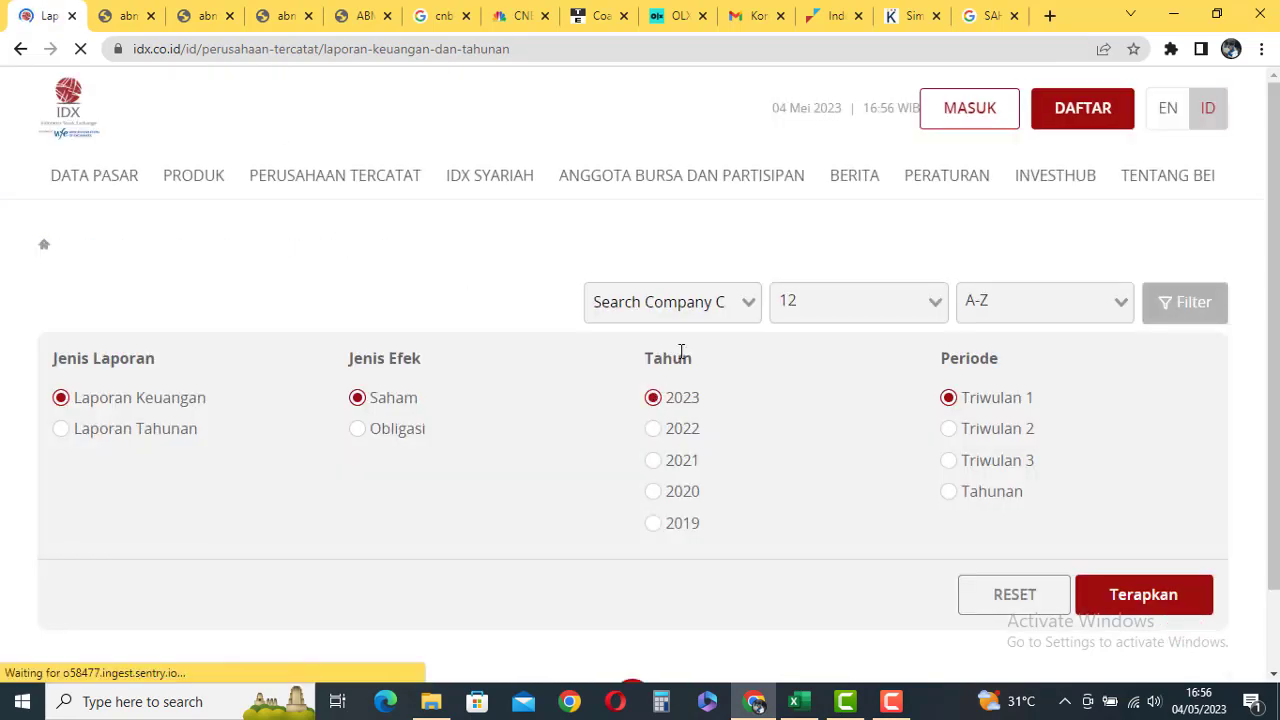
left_click(680, 362)
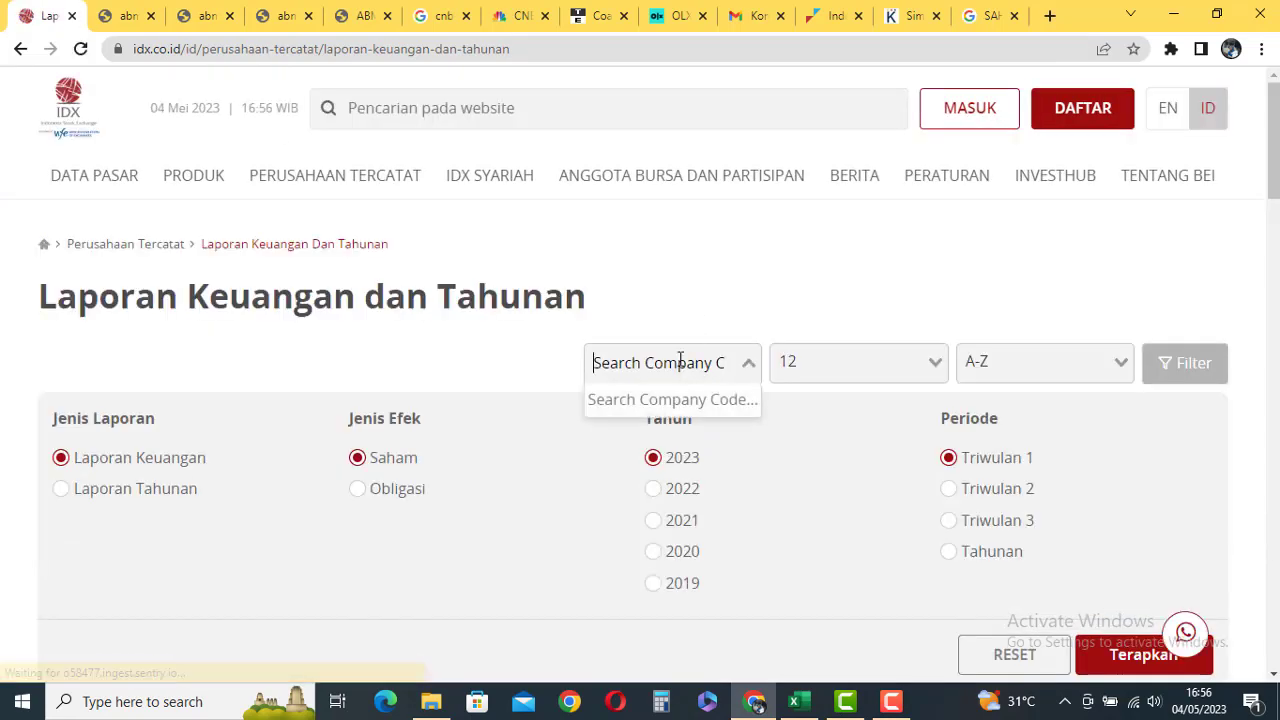
type("ABD")
key("BackSpace")
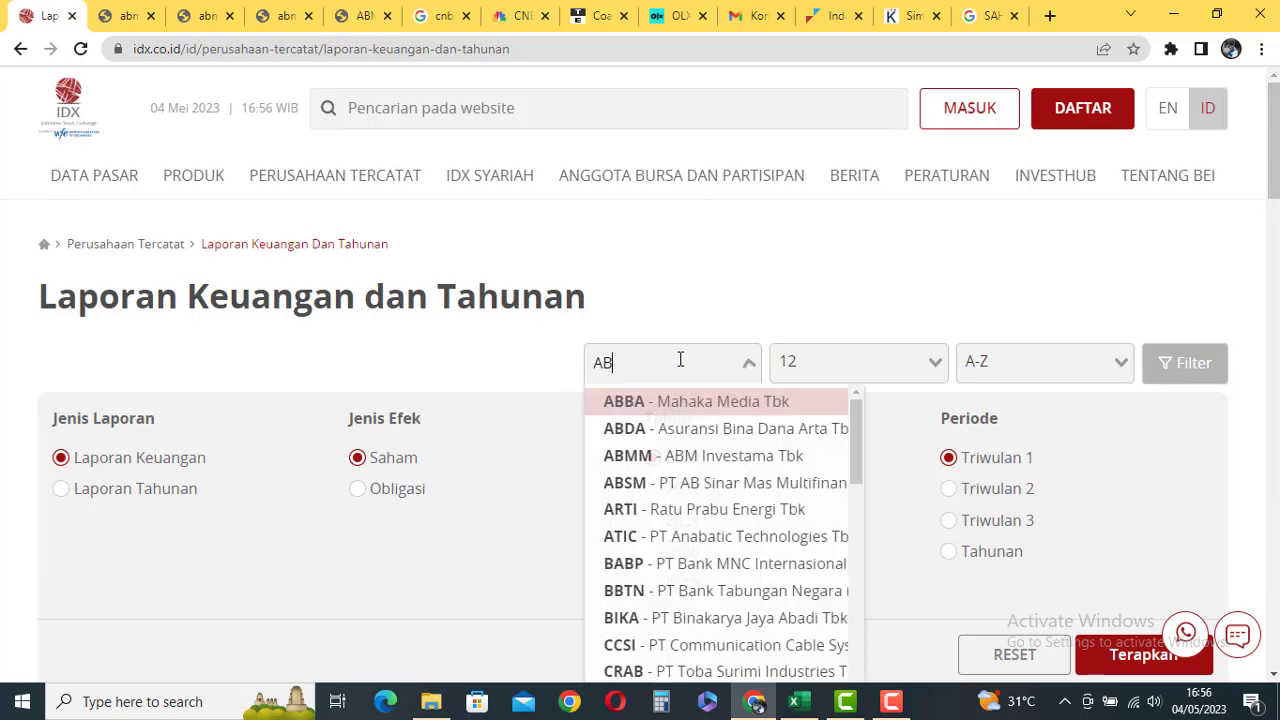
type("MM")
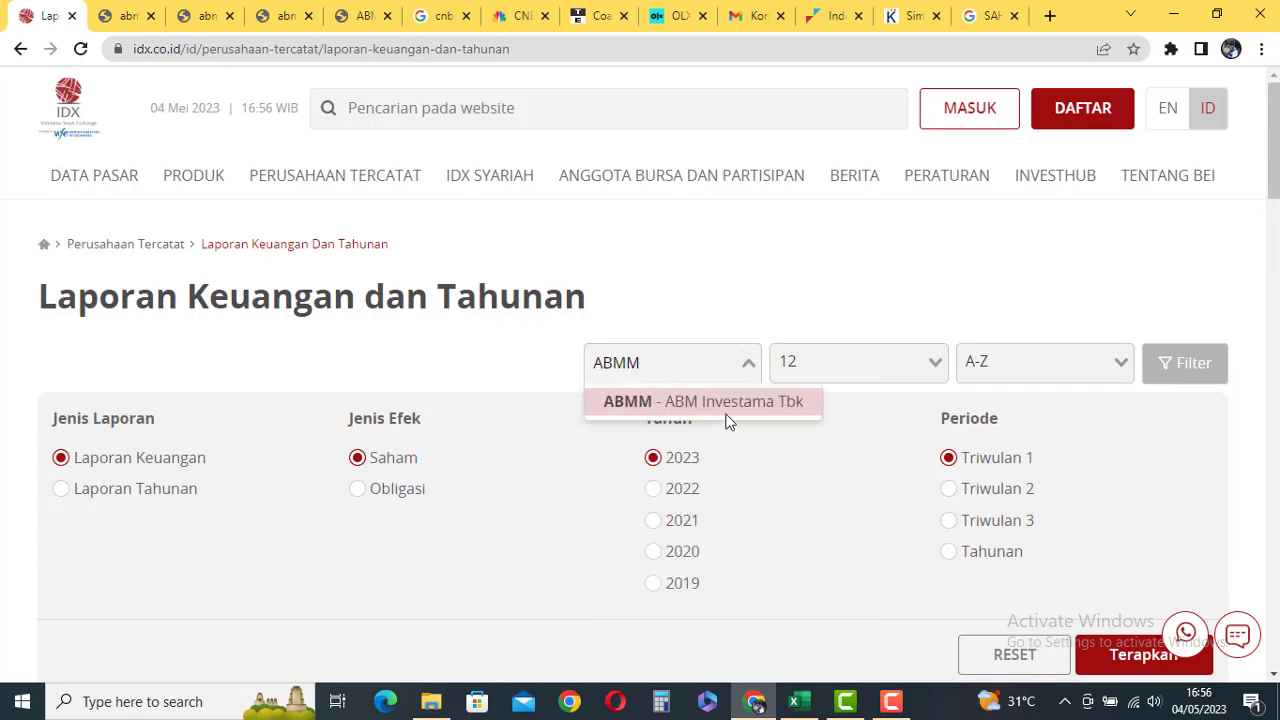
left_click(728, 415)
scroll(728, 420, "down", 5)
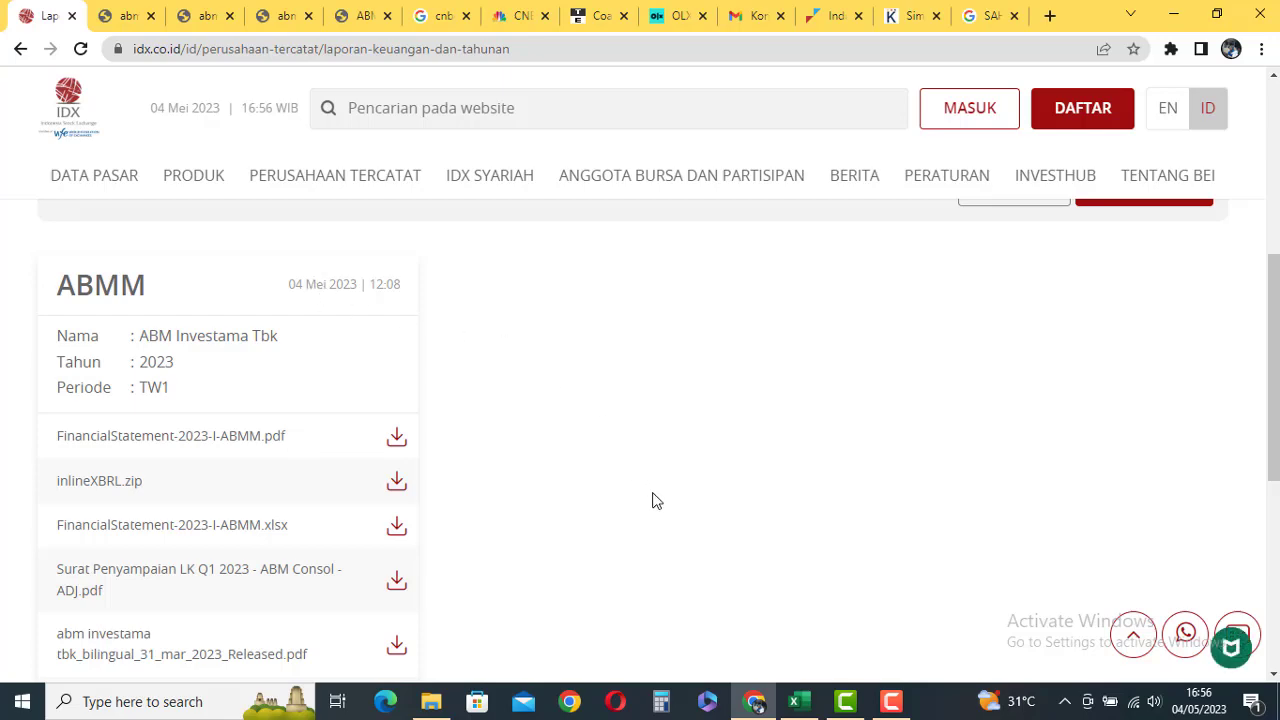
mouse_move(817, 695)
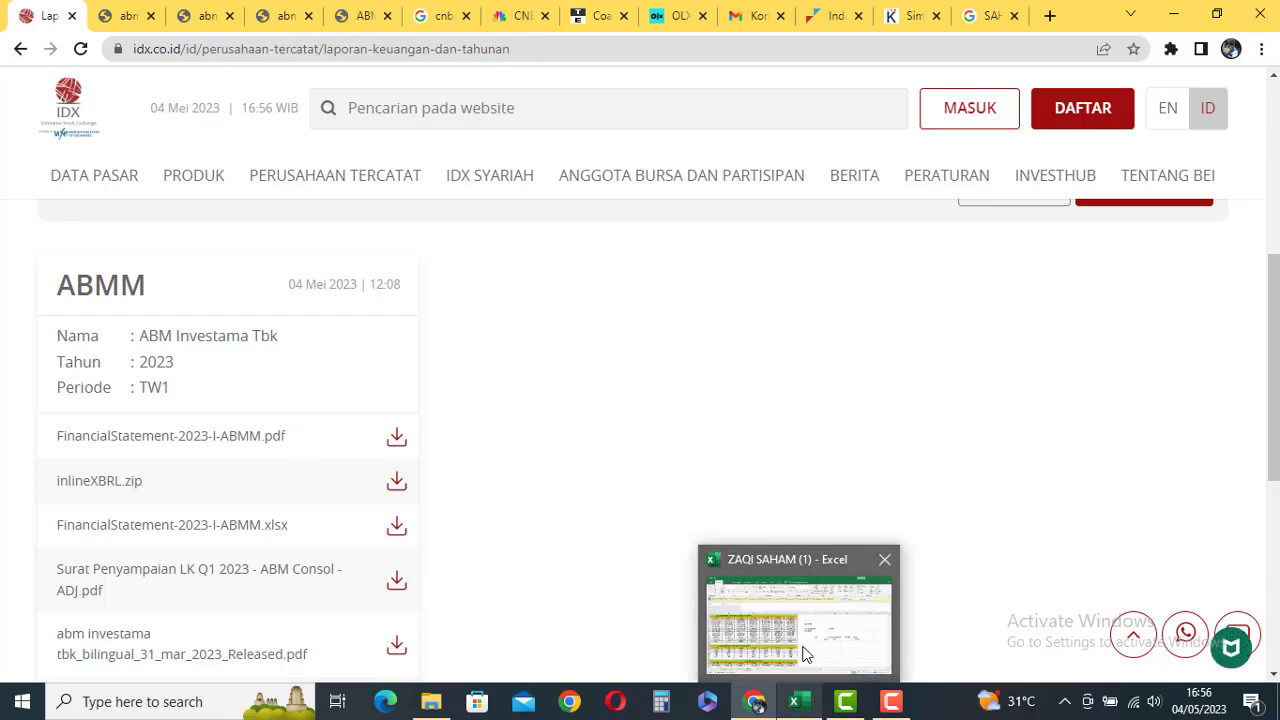
Step: Return to Excel and enter PESIMIS in N12 under the DPR 30% heading
left_click(803, 651)
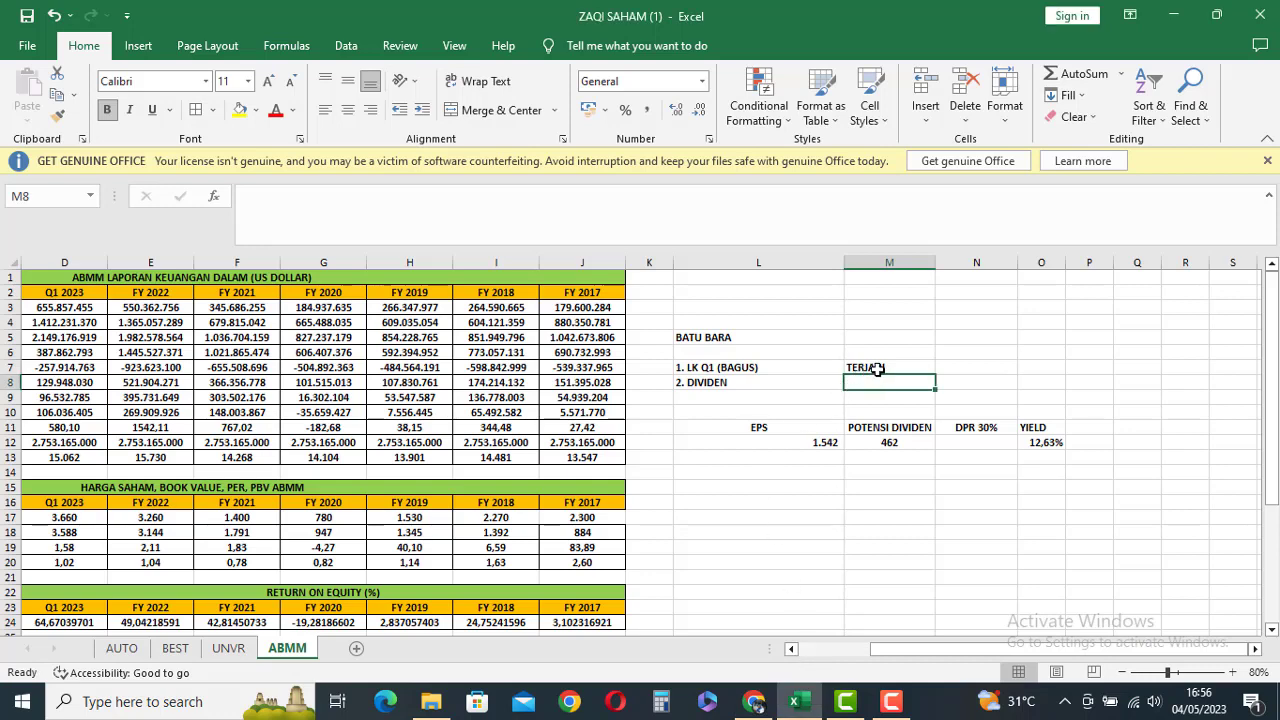
left_click(775, 385)
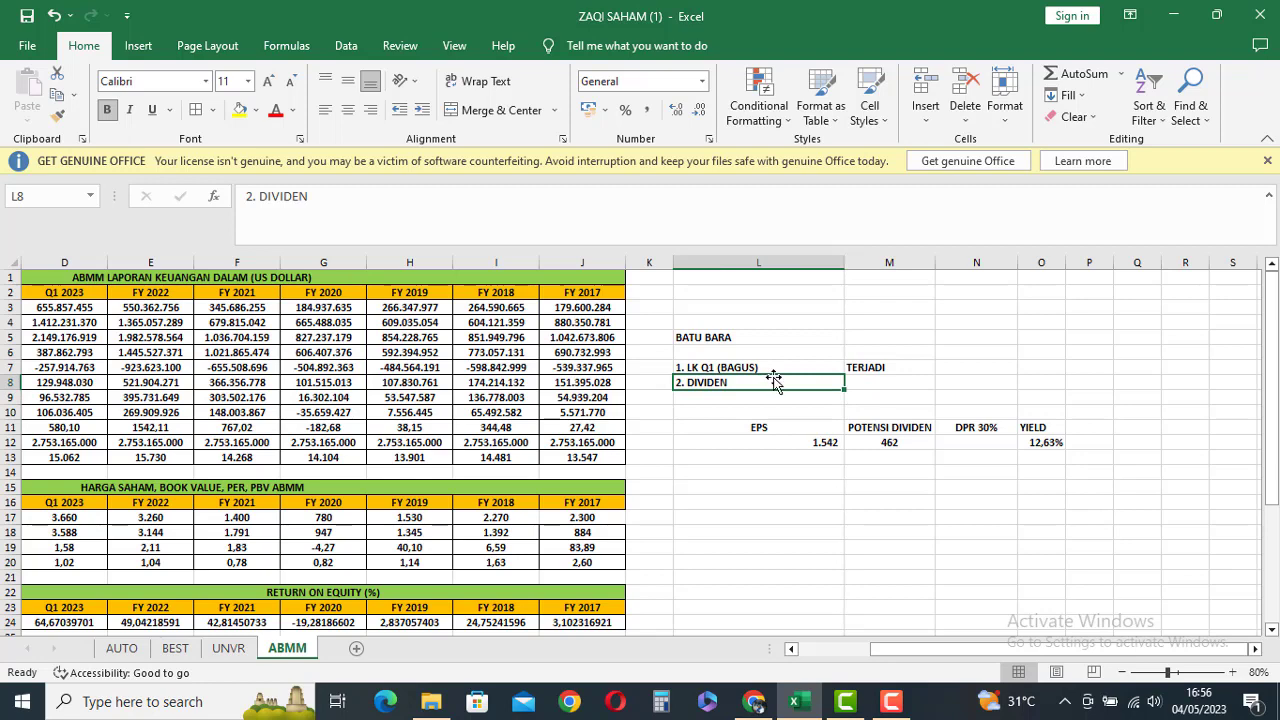
left_click(997, 446)
type("PESIMIS")
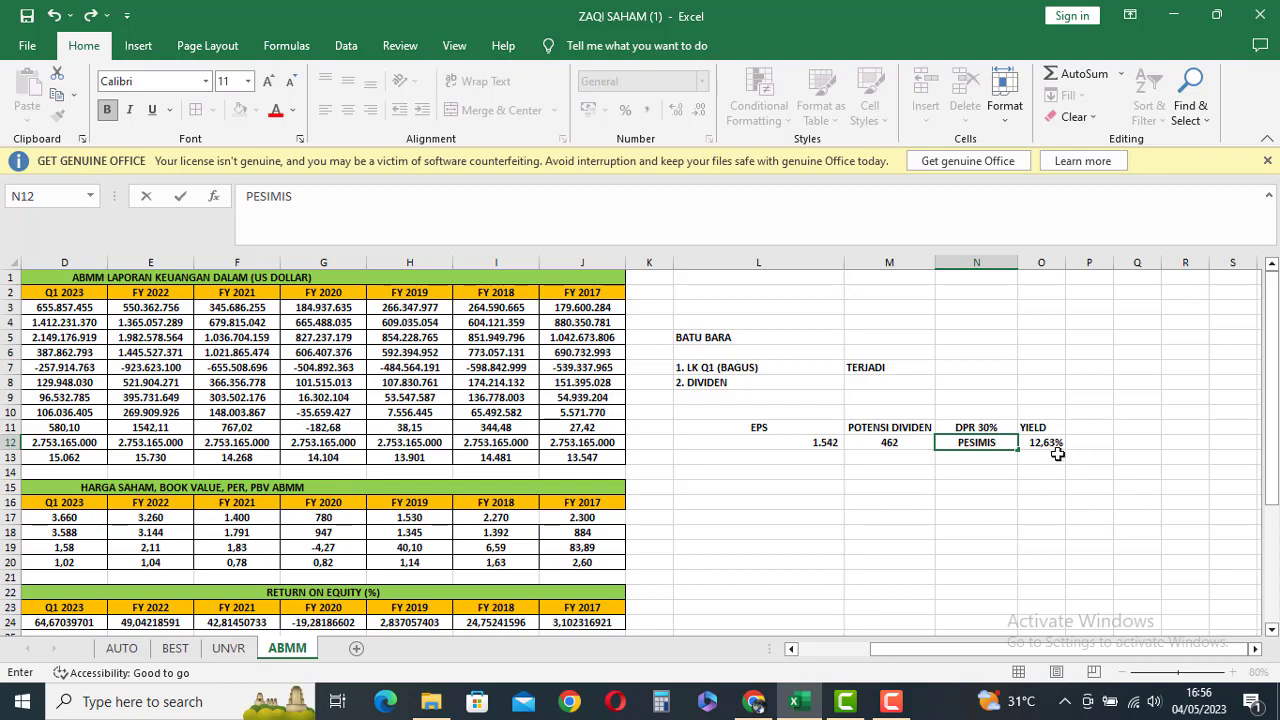
left_click(981, 426)
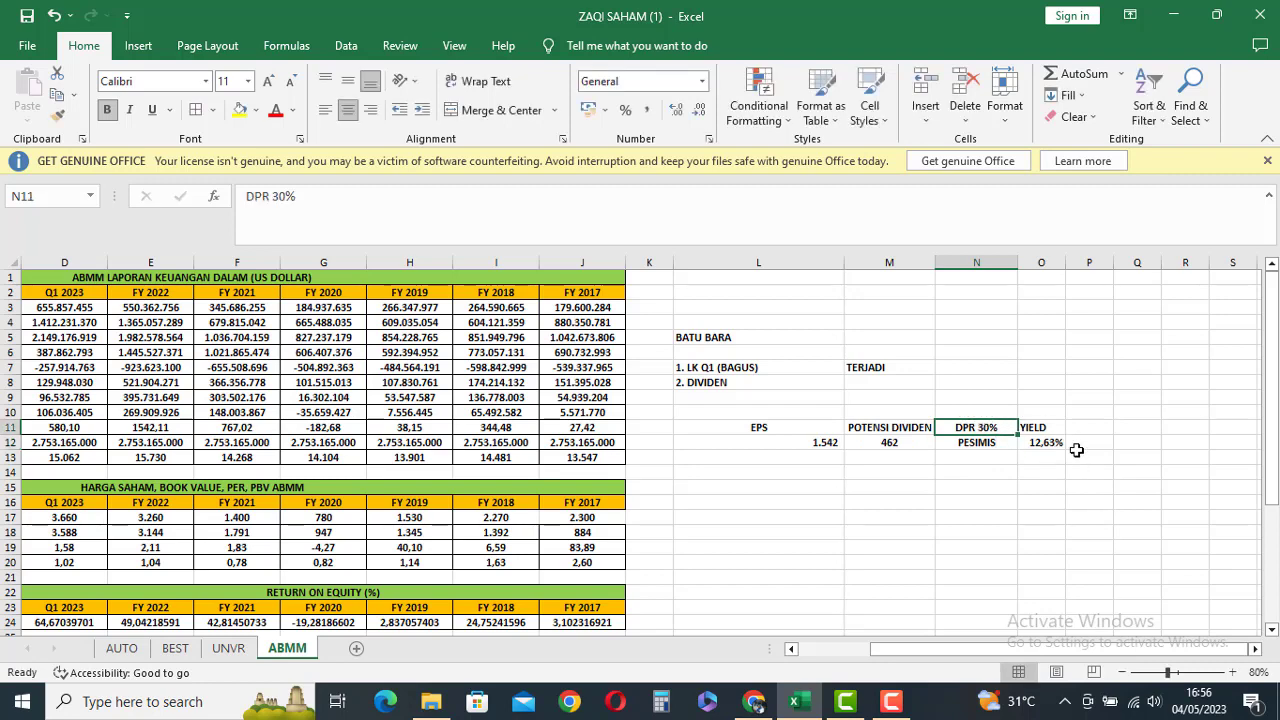
Step: Review the yield and PESIMIS entries in row 12 and the notes in rows 7 and 8
left_click(1050, 428)
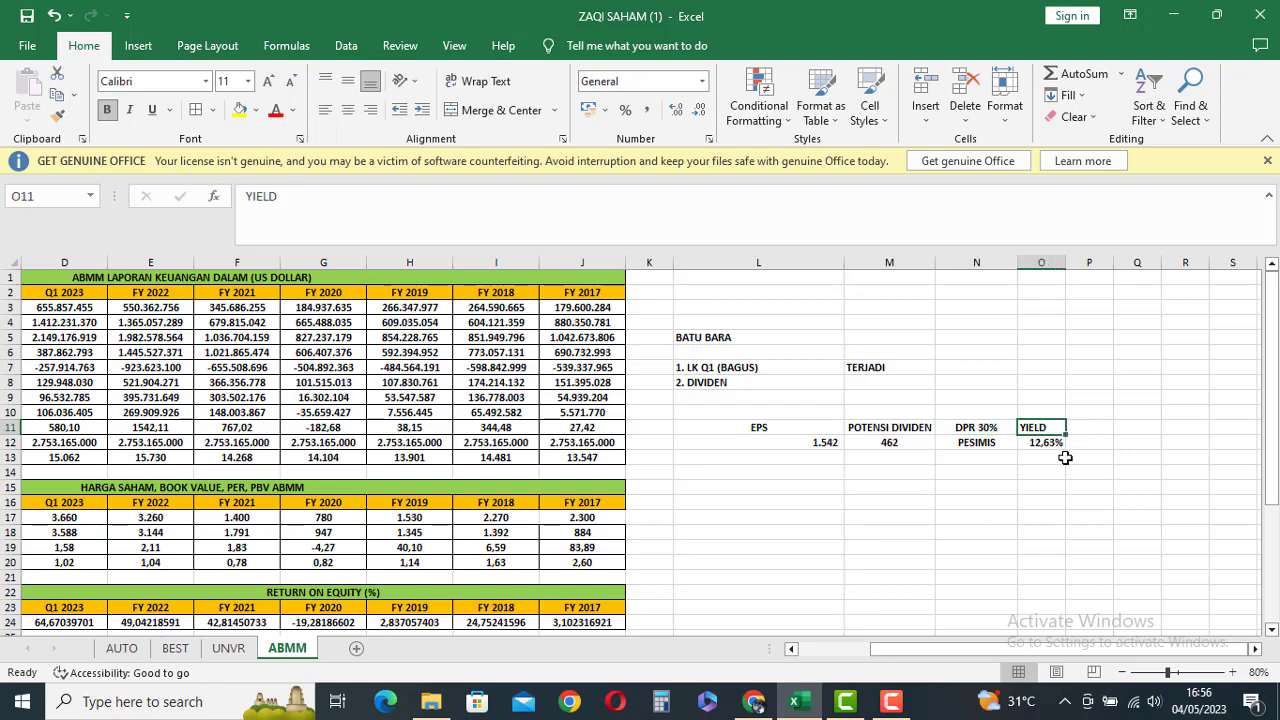
left_click(1055, 444)
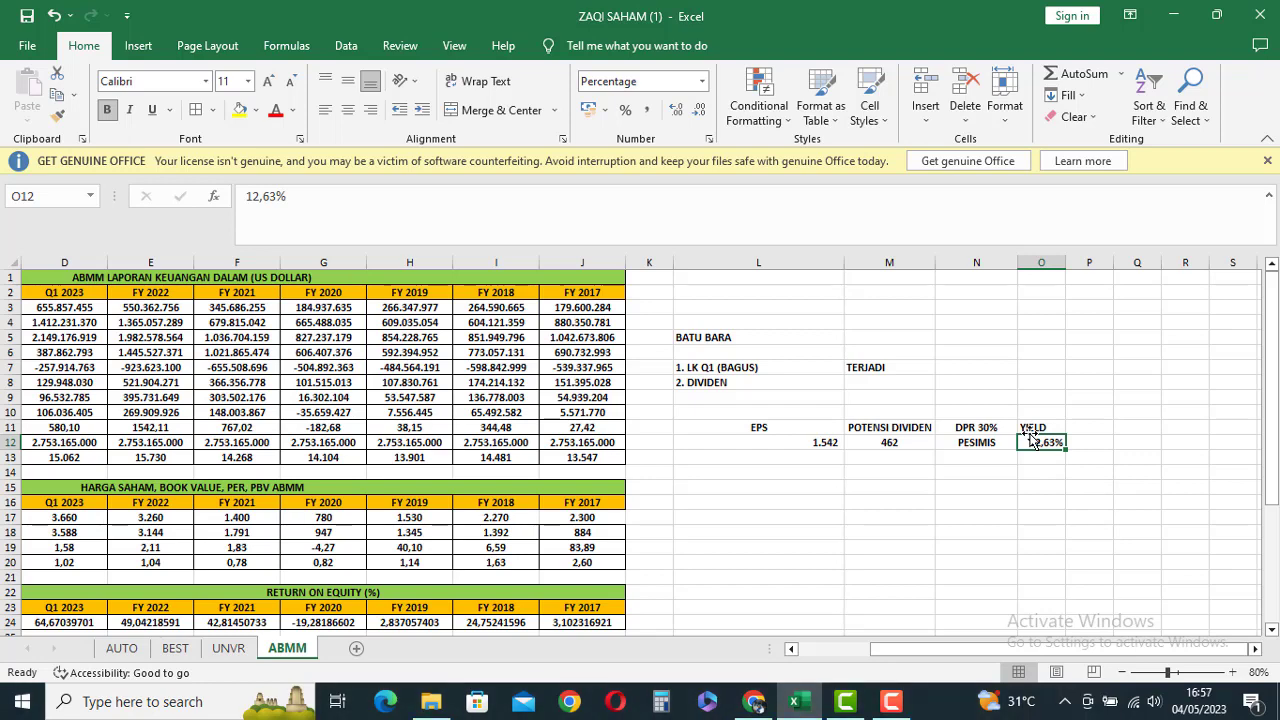
left_click(938, 441)
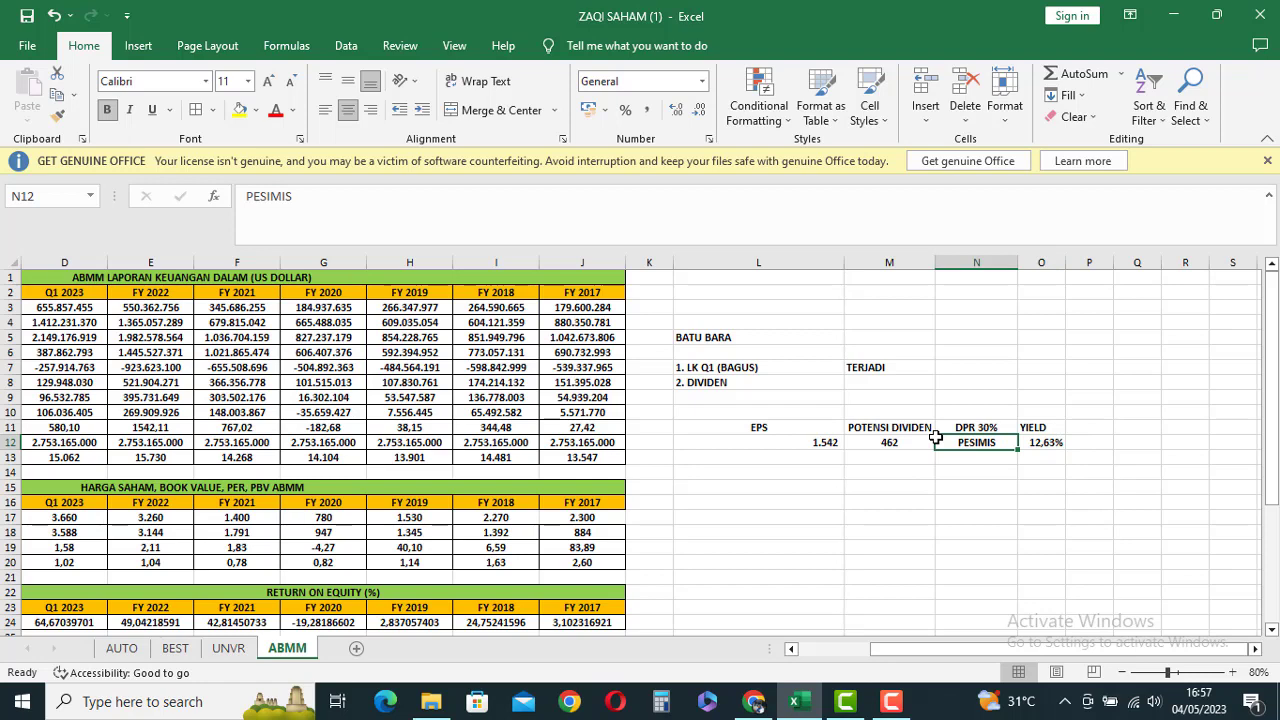
left_click(890, 368)
left_click_drag(666, 383, 973, 379)
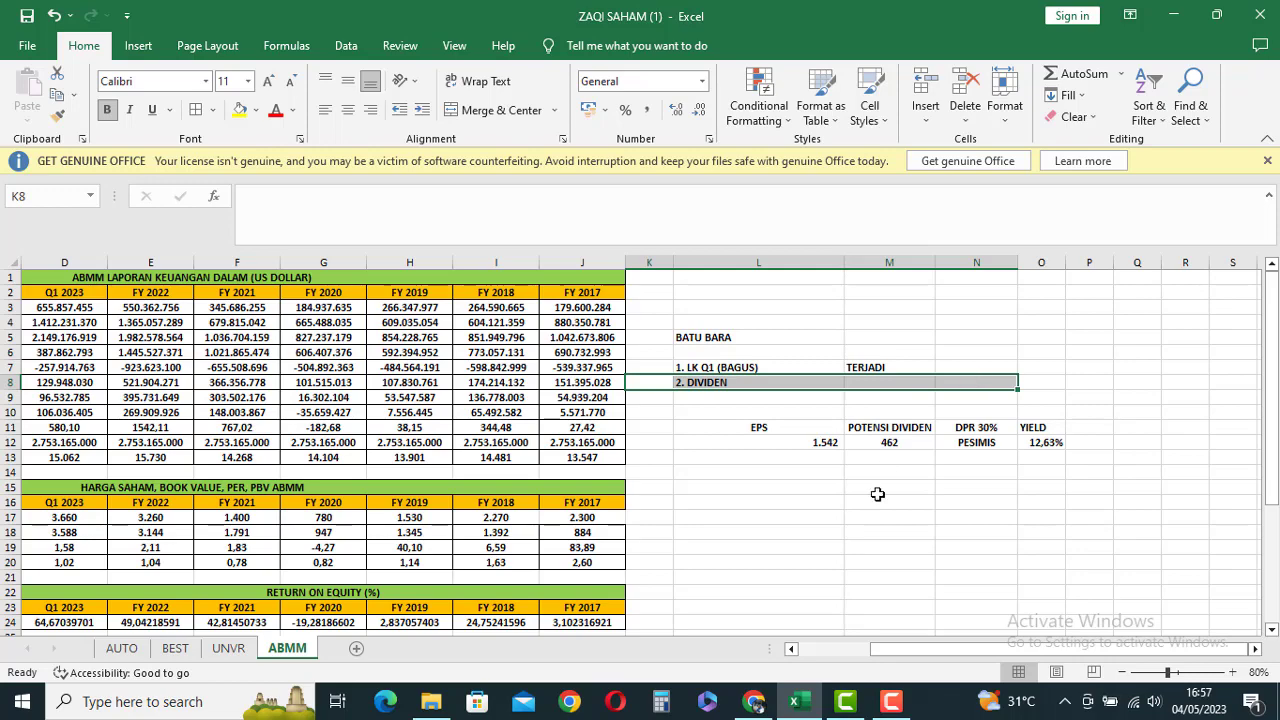
Step: Examine the return on equity, net profit margin, return on assets and gross profit margin tables in rows 22 to 36
scroll(760, 548, "down", 4)
left_click_drag(927, 657, 855, 656)
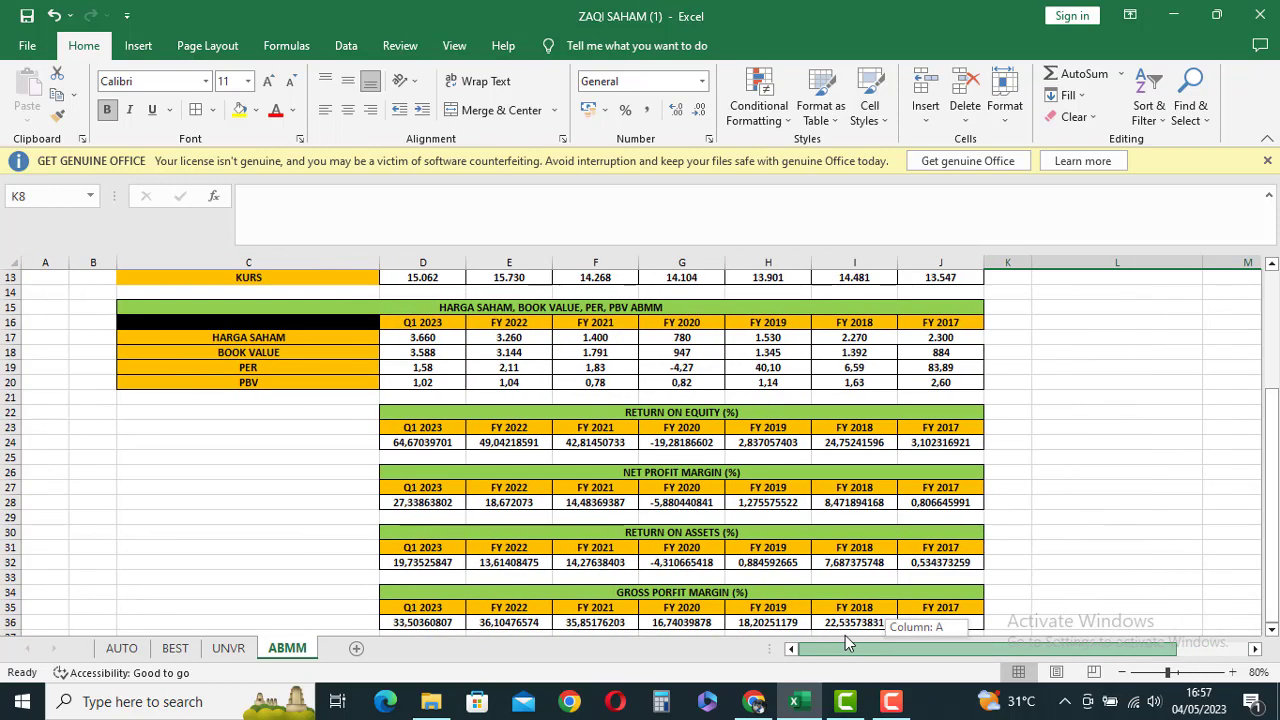
scroll(799, 580, "down", 2)
left_click(423, 412)
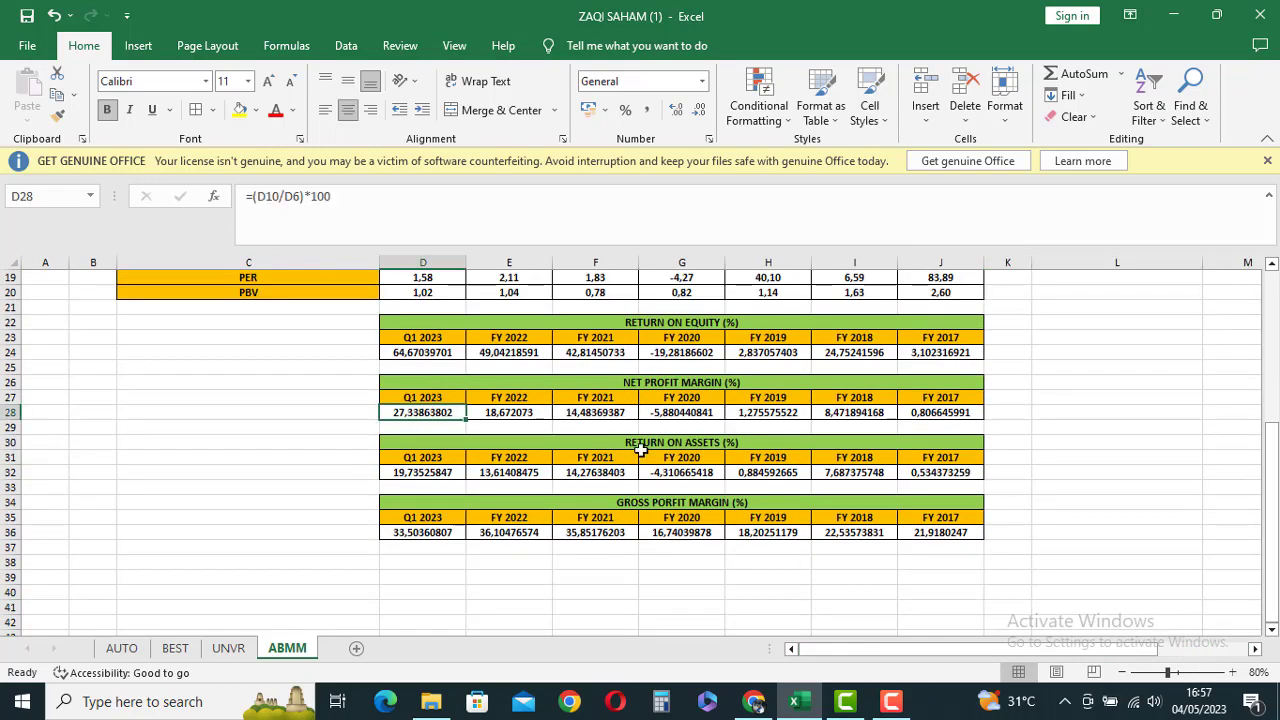
scroll(664, 466, "up", 1)
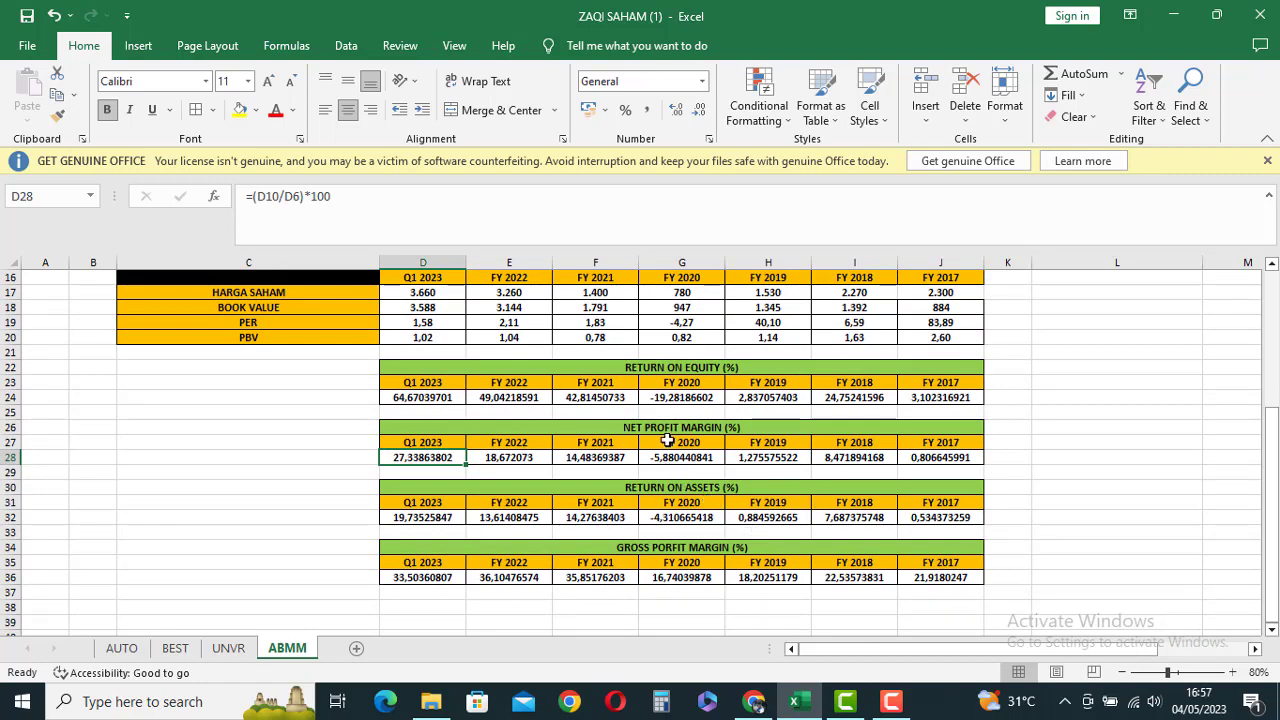
left_click_drag(412, 400, 940, 547)
left_click_drag(428, 562, 428, 566)
Step: Switch to Chrome and bring up the profit or loss statement on page 8 of abm investama tbk_bilingual_31_mar_2023_Released.pdf
left_click(752, 706)
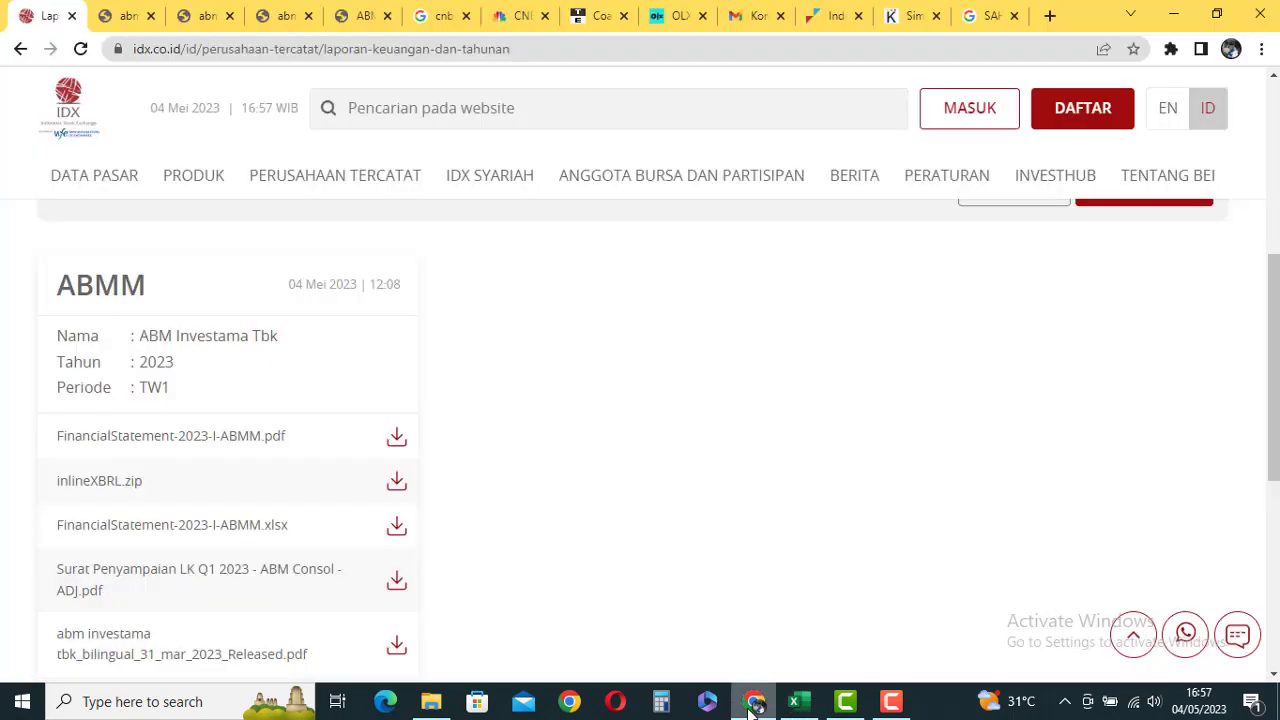
left_click(130, 16)
scroll(617, 342, "down", 15)
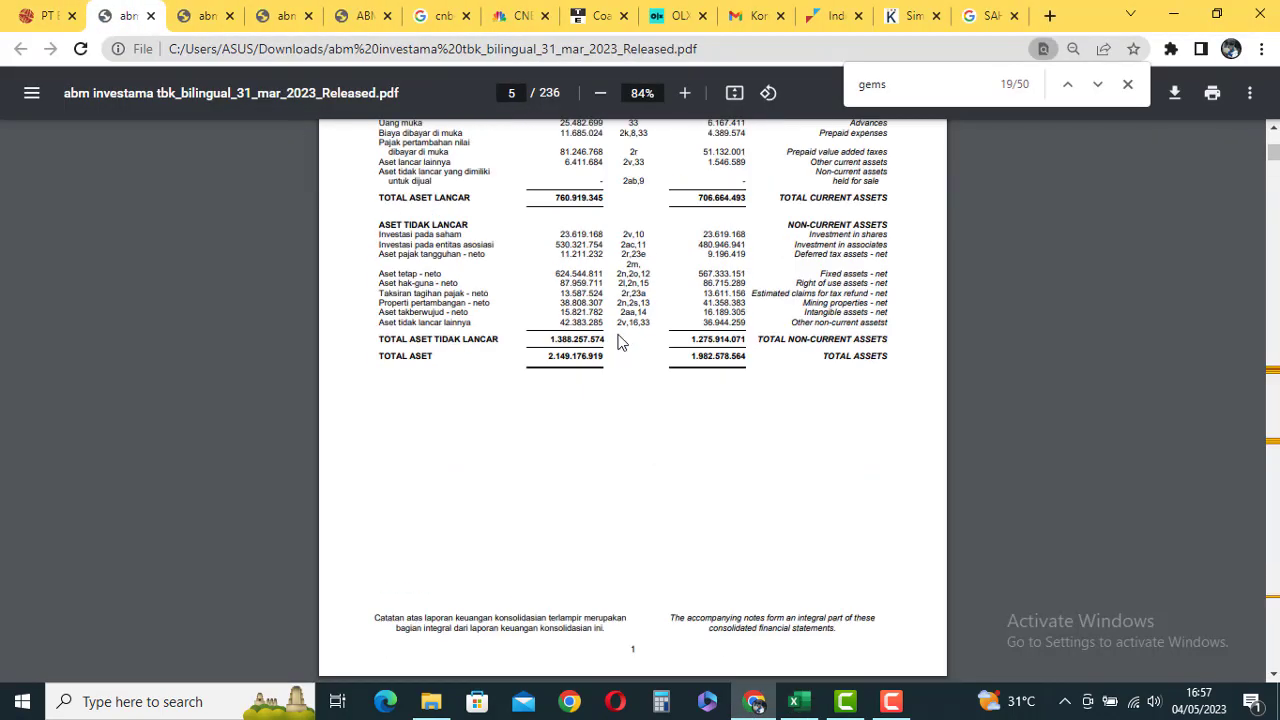
scroll(617, 342, "down", 5)
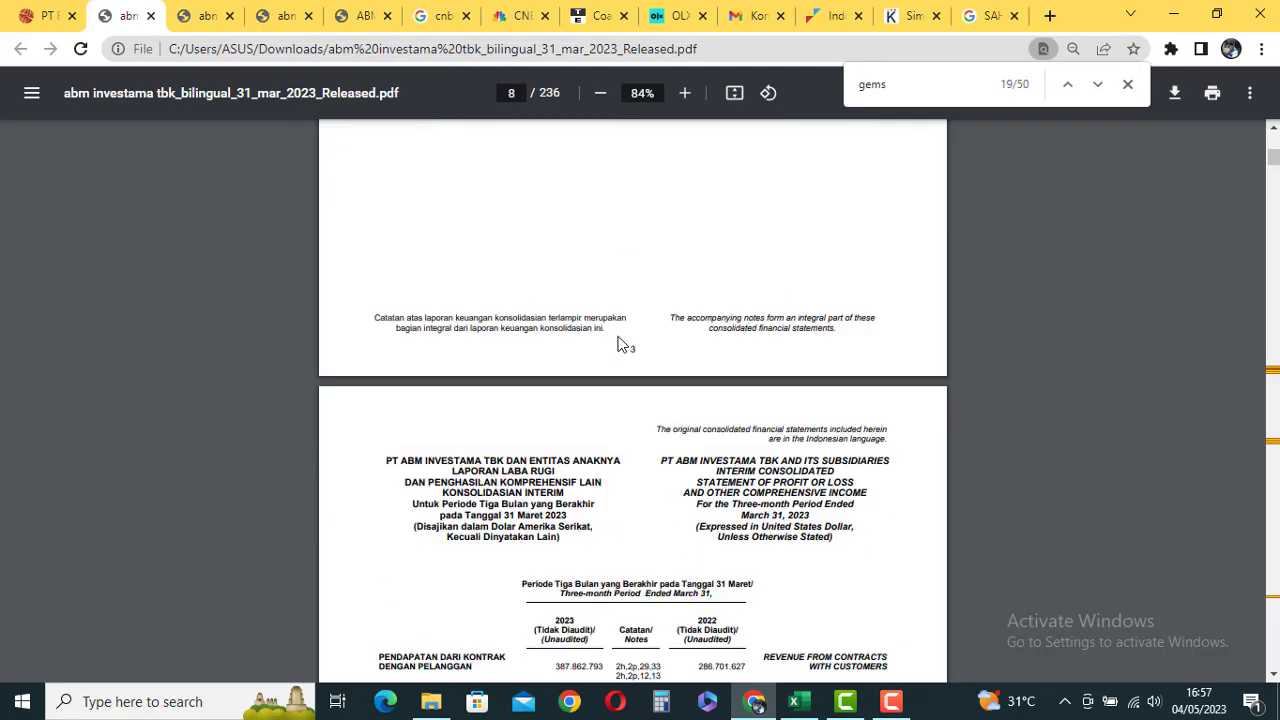
scroll(620, 344, "down", 4)
Step: Examine the 2023 share in profit of associates, finance charges, gross profit, profit from operations and profit before tax in the statement
left_click_drag(561, 449, 606, 449)
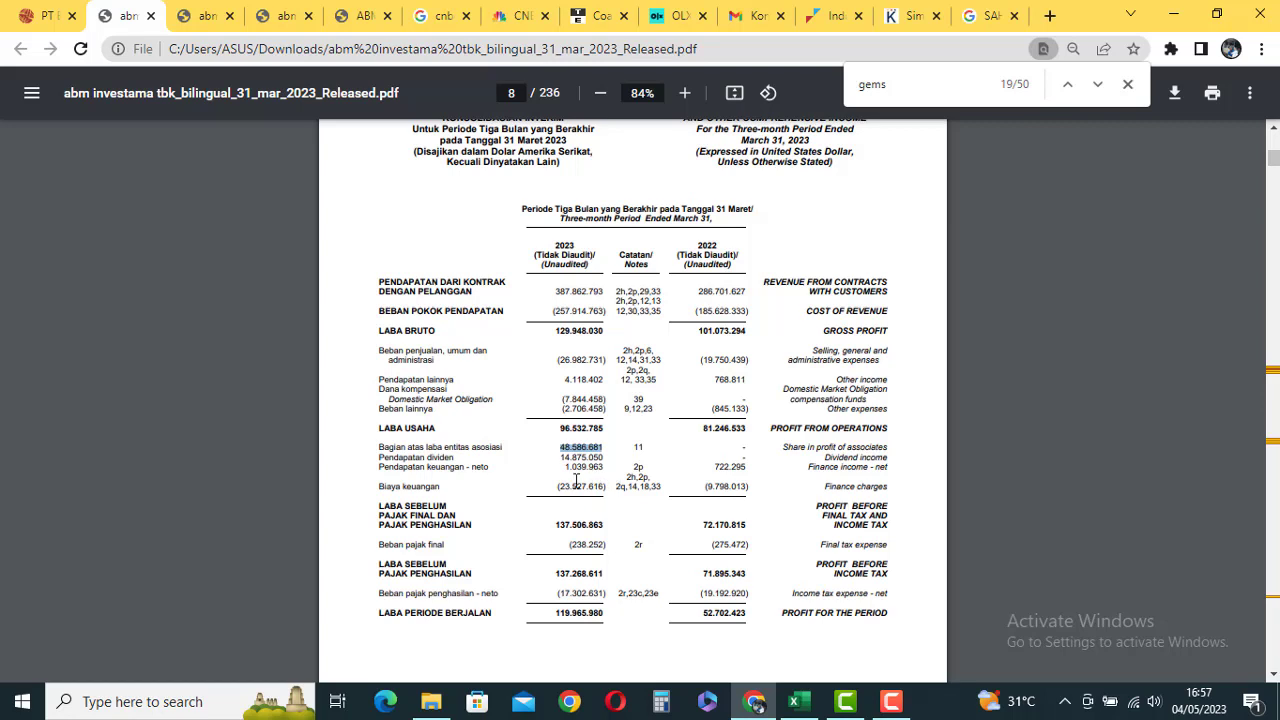
left_click_drag(549, 487, 611, 490)
left_click_drag(560, 447, 608, 446)
left_click_drag(548, 324, 572, 328)
left_click(585, 328)
left_click_drag(562, 428, 616, 430)
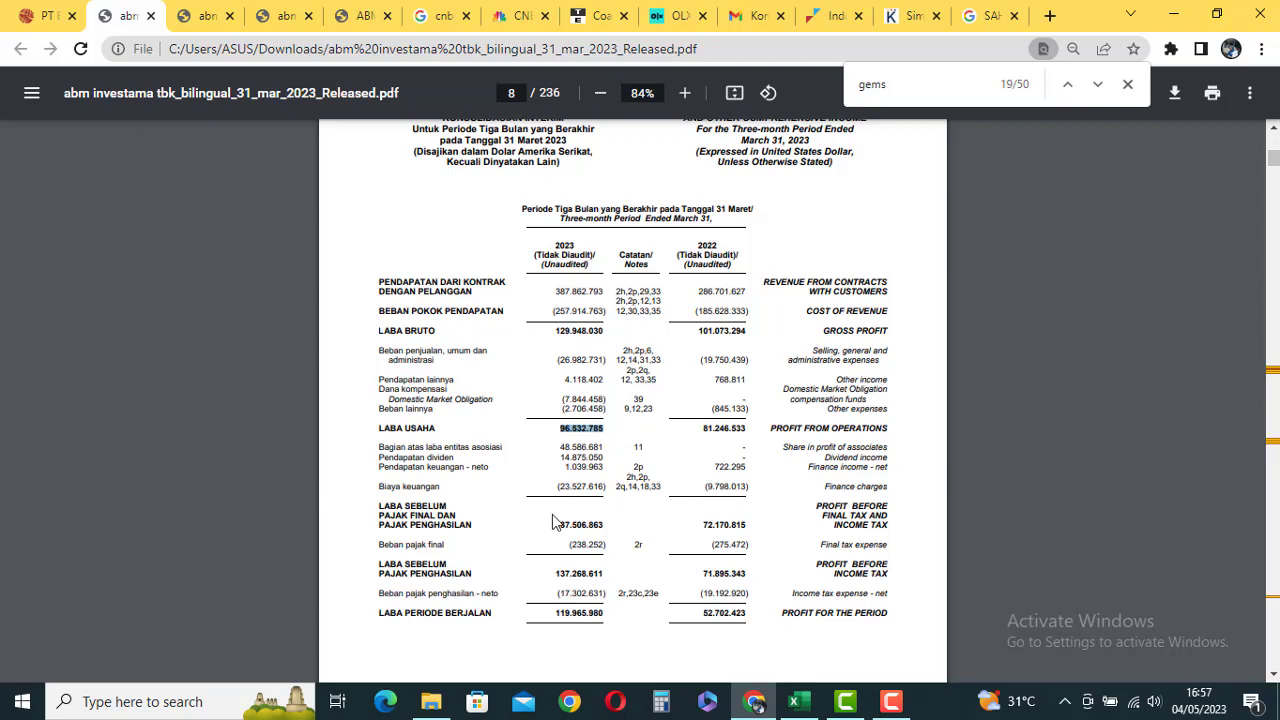
left_click_drag(556, 525, 607, 533)
scroll(611, 533, "down", 10)
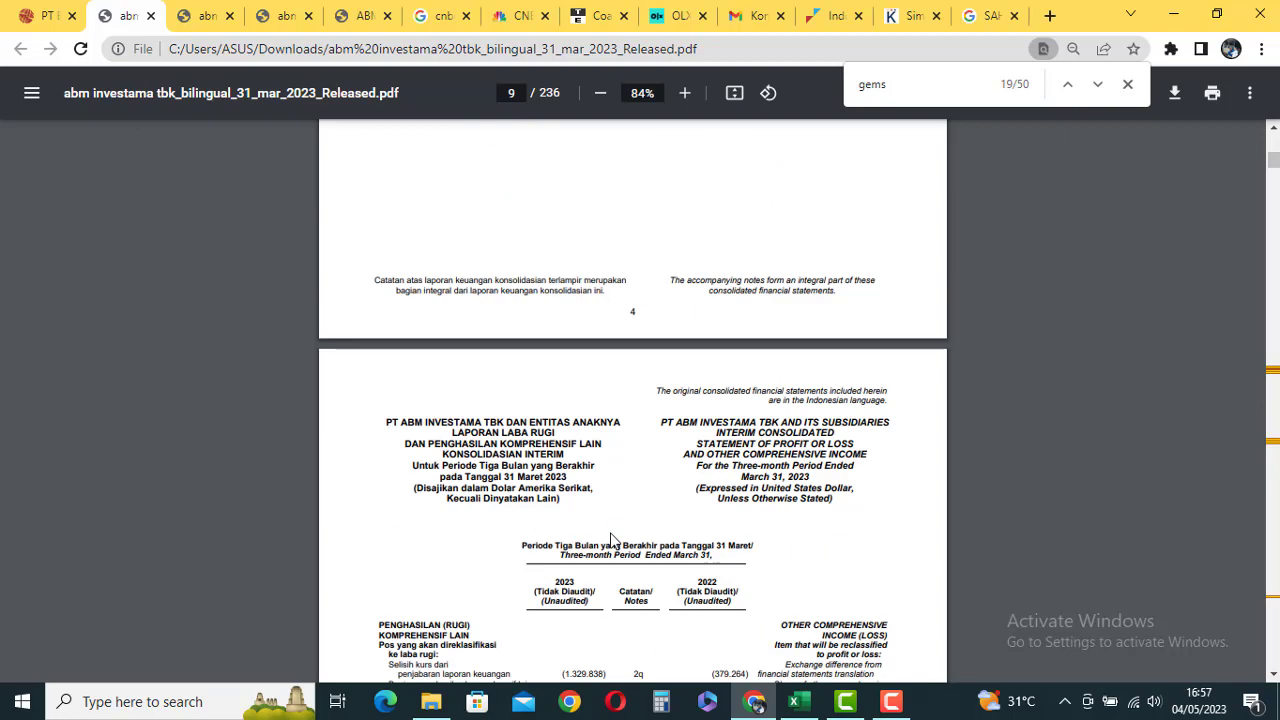
Step: Examine the 2023 profit attributable to owners of the parent company and non-controlling interests on page 9 of the report
scroll(615, 540, "up", 2)
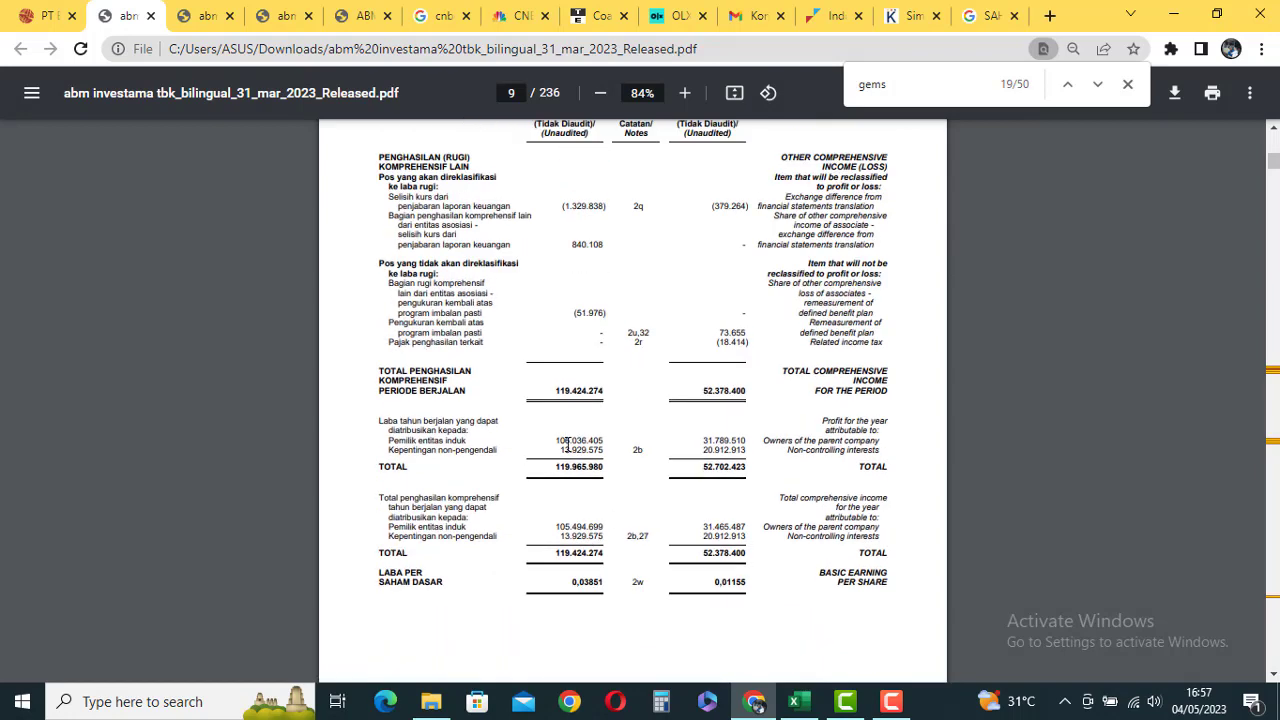
left_click_drag(557, 440, 609, 447)
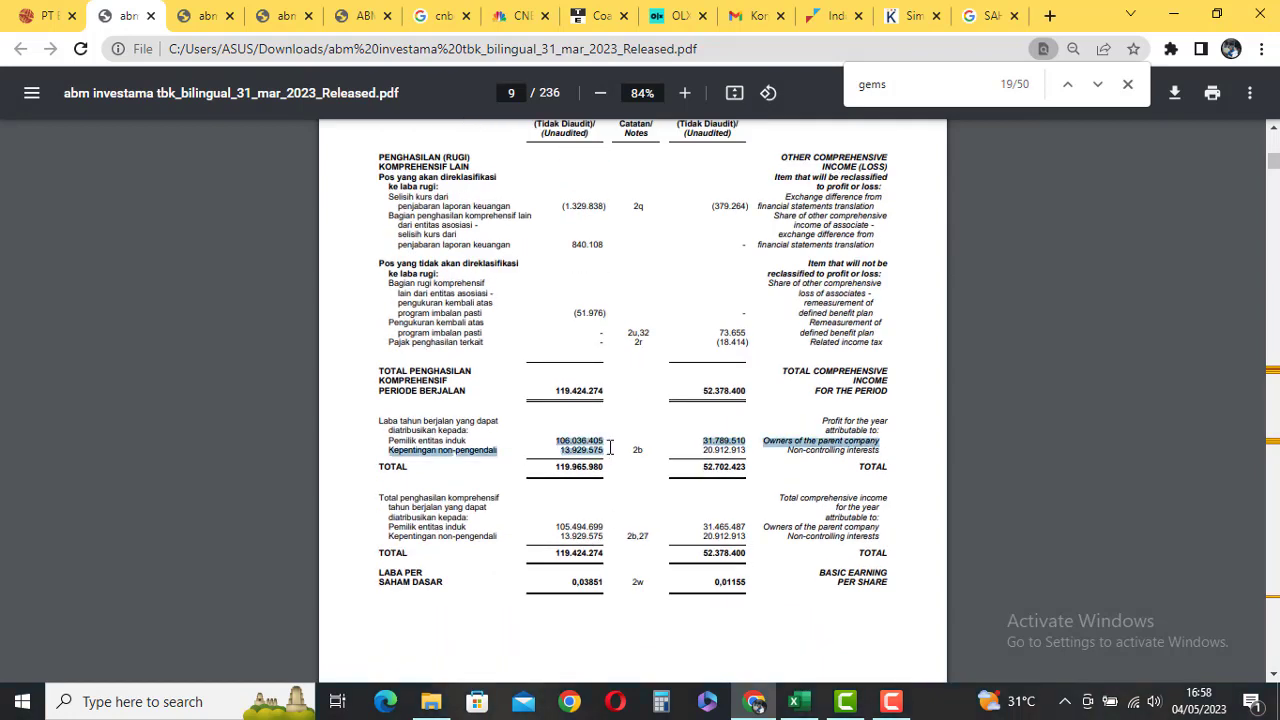
left_click(561, 433)
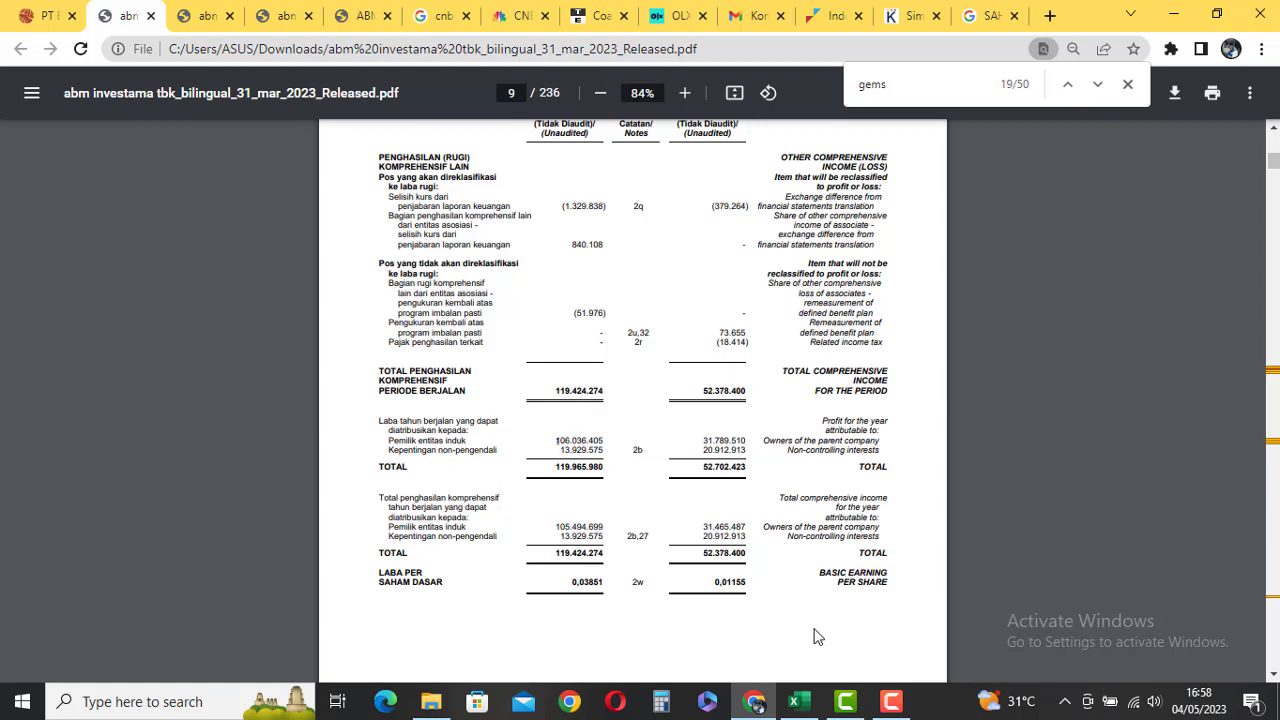
Step: Switch to the ABMM sheet in Excel and review the Q1 2023 EPS and contract revenue and the FY 2022 EPS
left_click(794, 701)
scroll(630, 490, "up", 2)
scroll(630, 490, "up", 3)
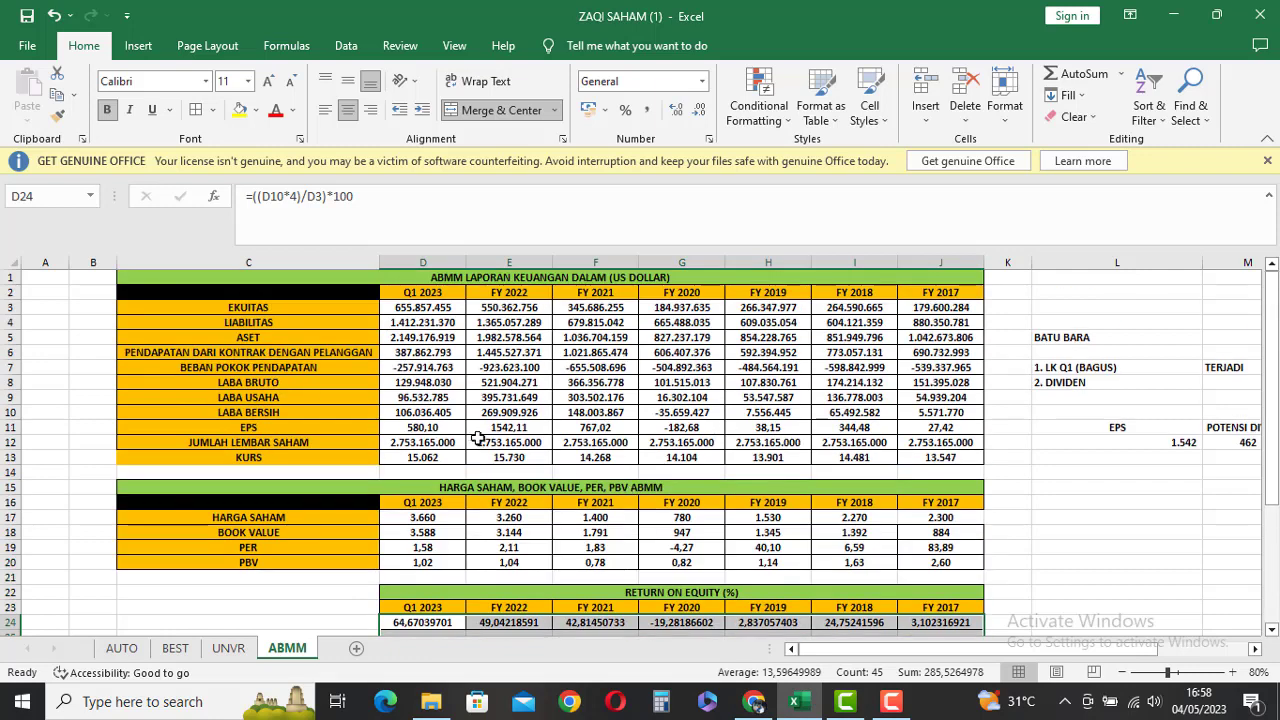
left_click(455, 428)
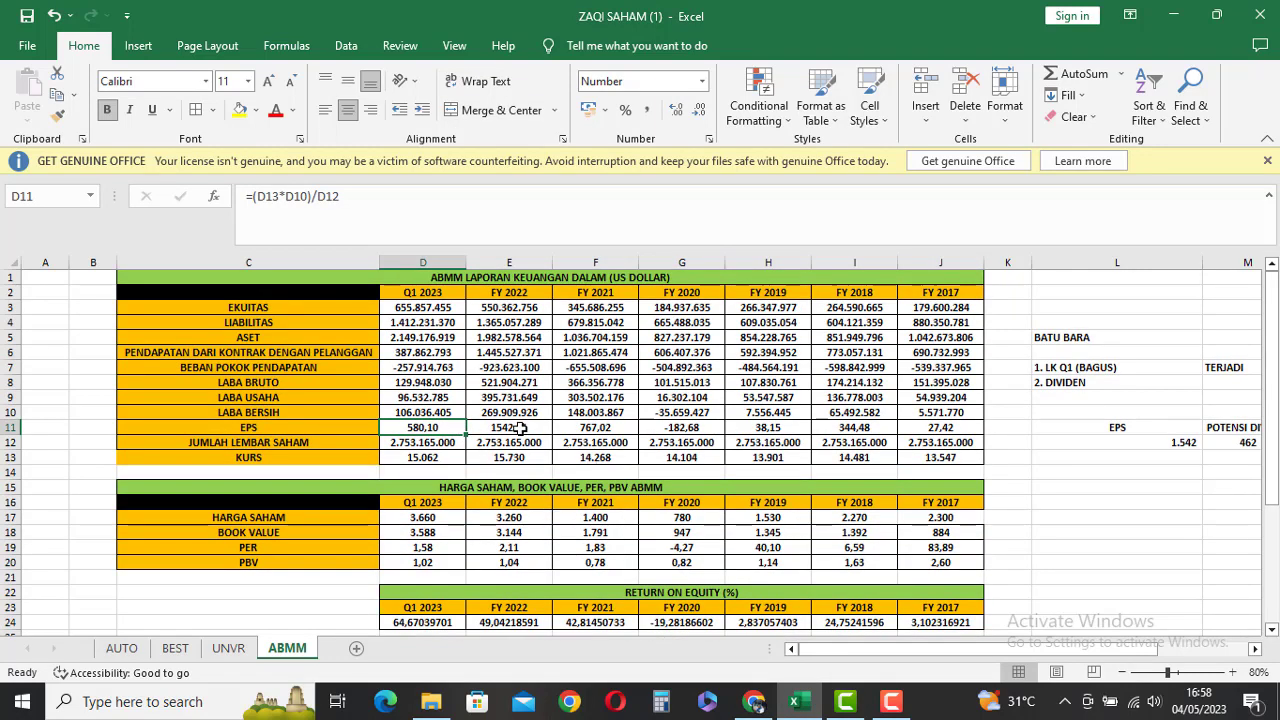
left_click(437, 352)
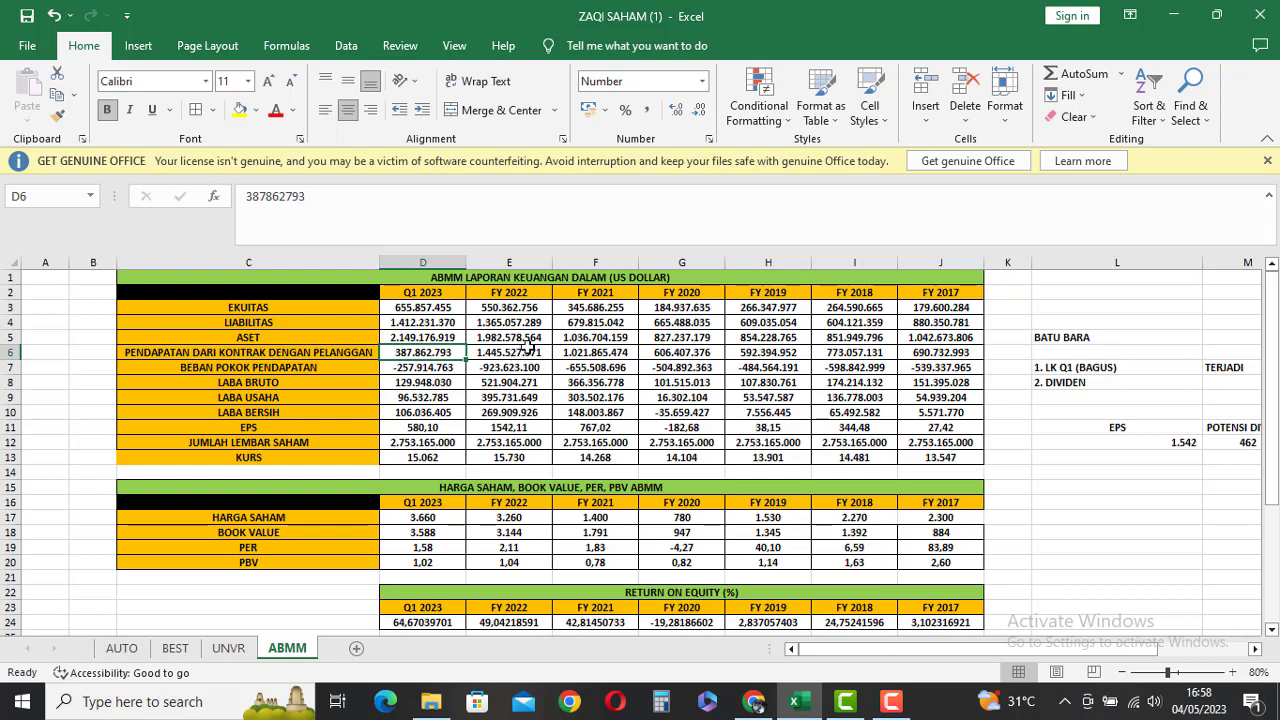
left_click(528, 424)
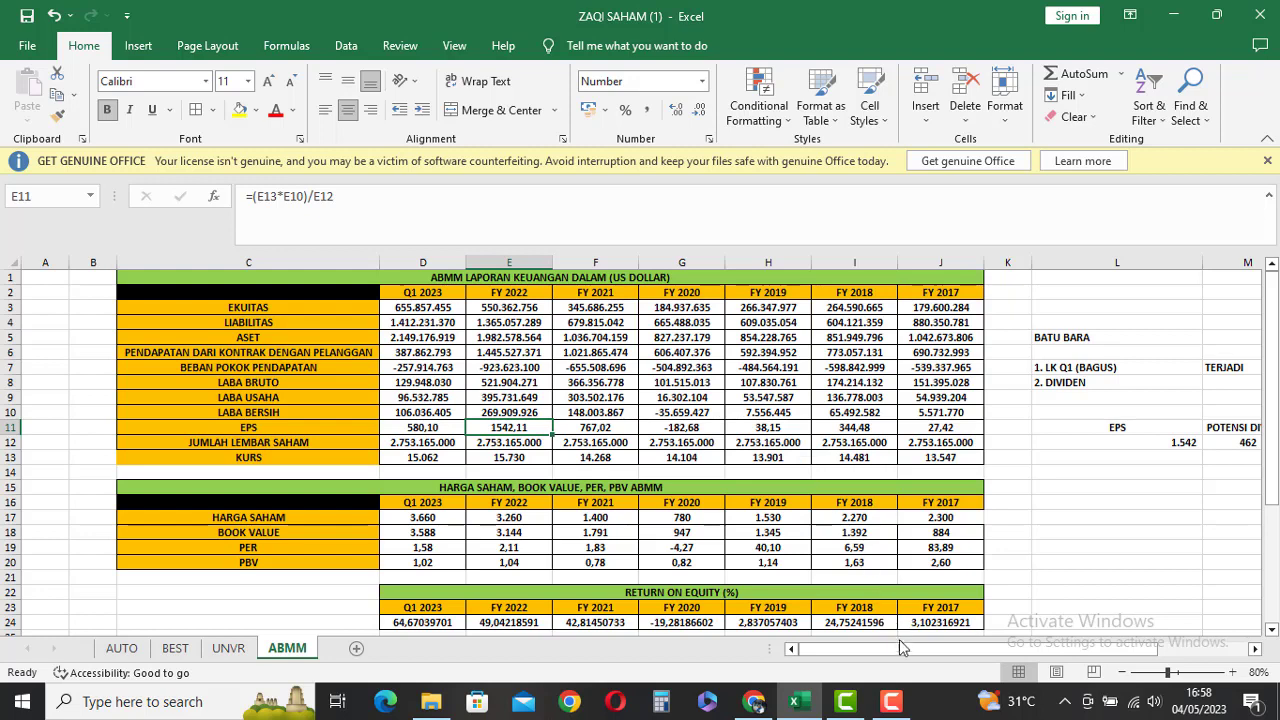
mouse_move(905, 712)
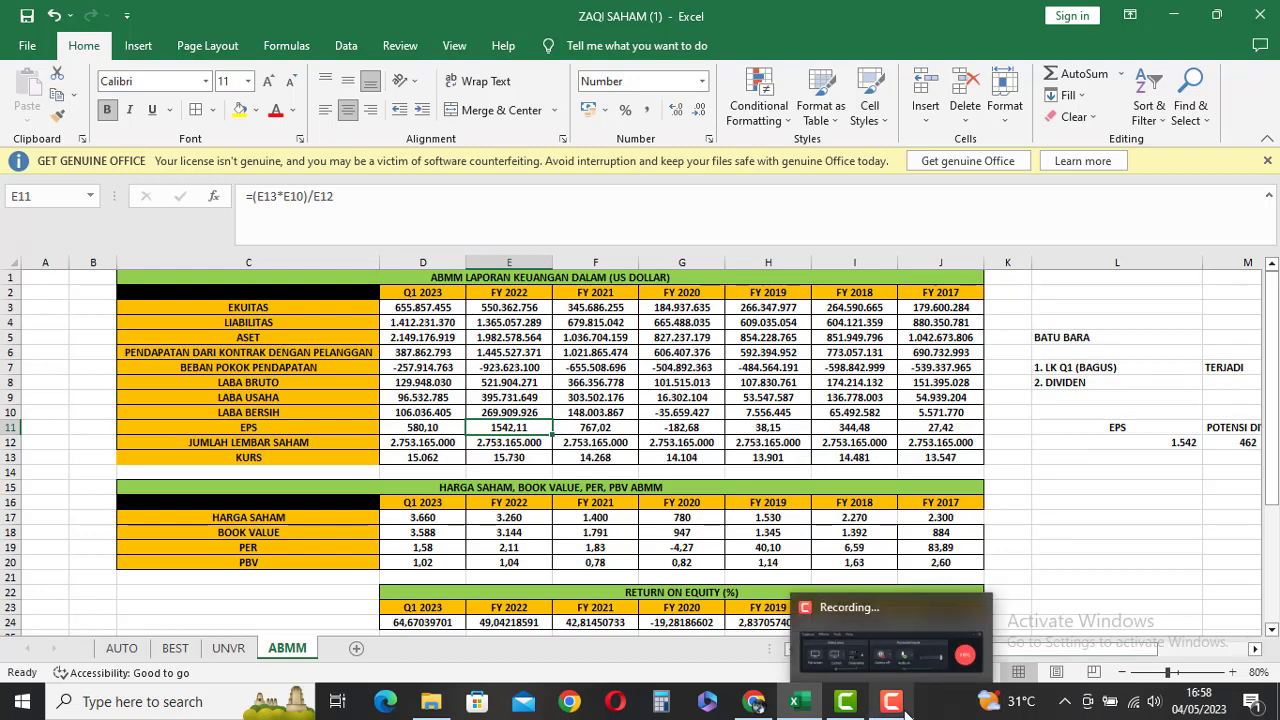